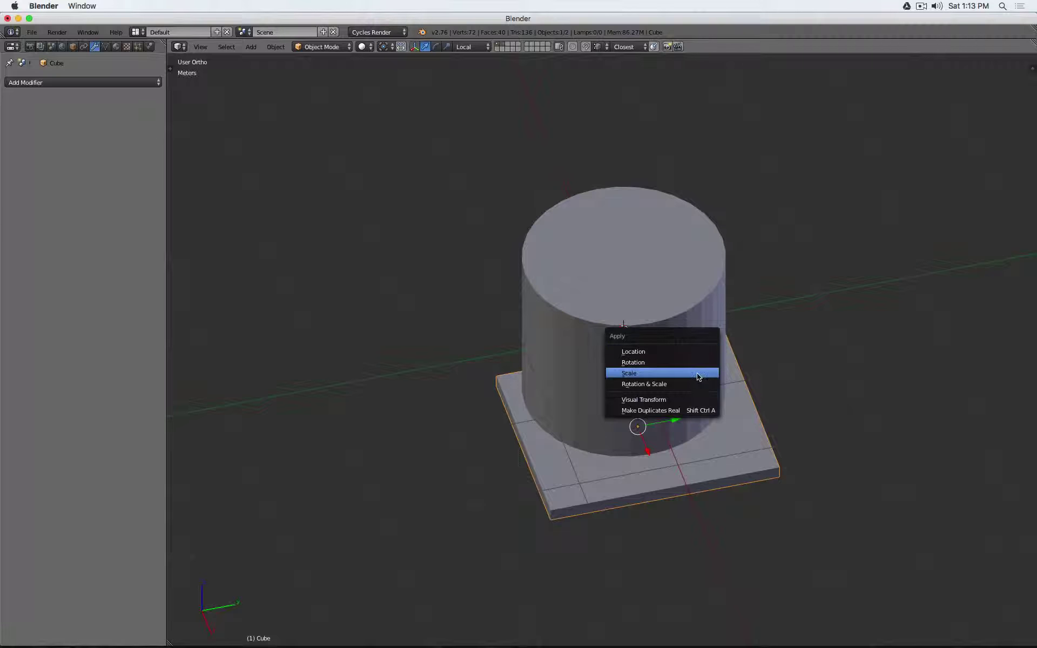
# Apply the scale of the flat box and add an Array modifier to it
pyautogui.click(698, 374)
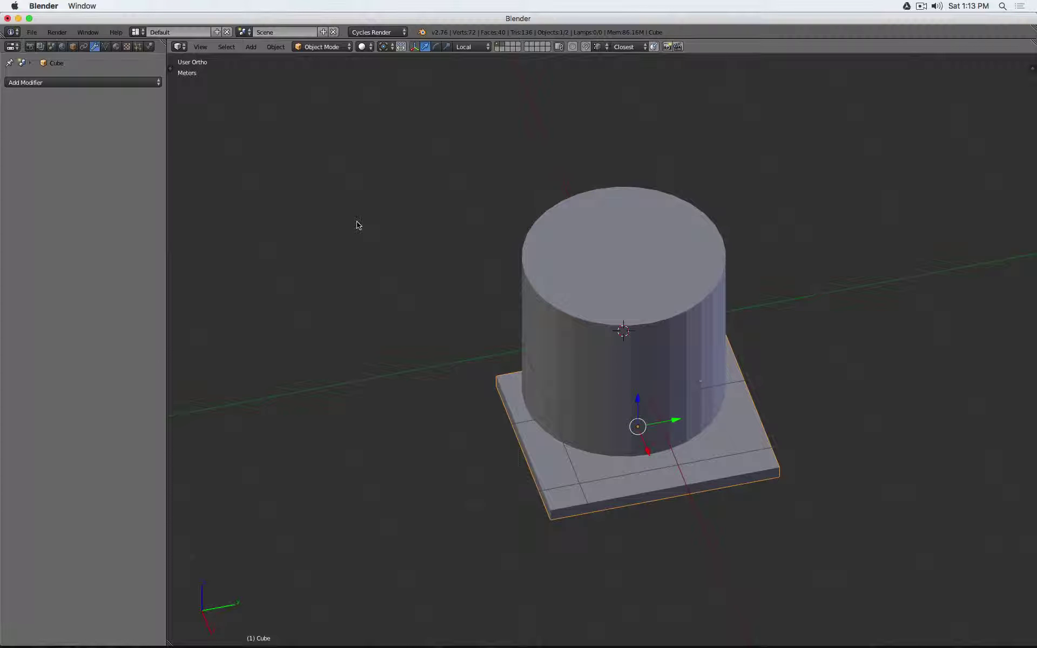
pyautogui.click(73, 82)
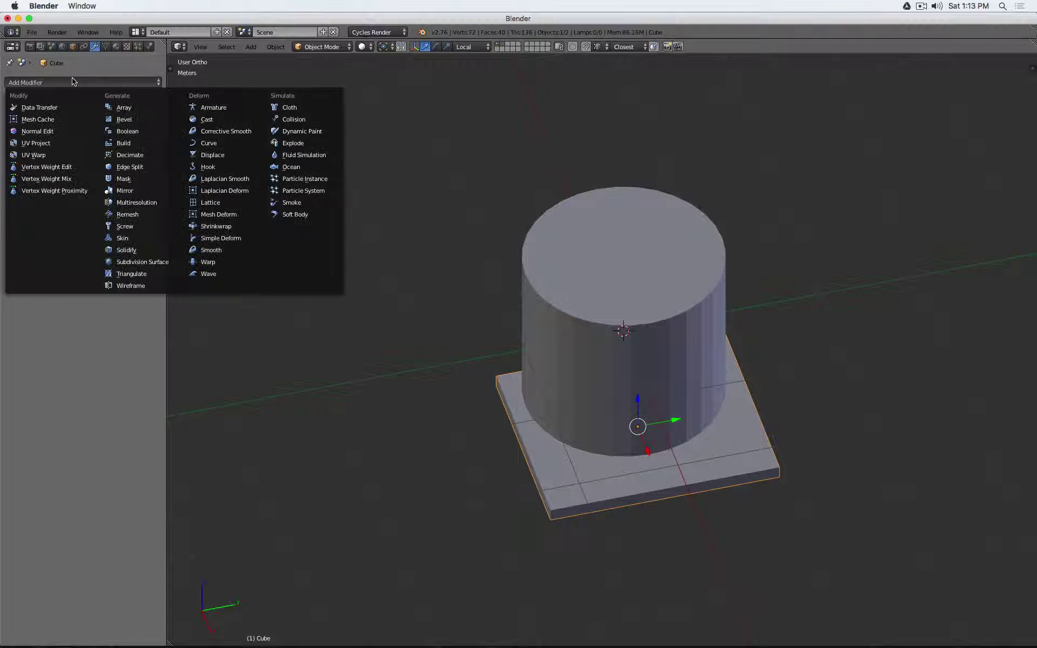
pyautogui.click(150, 112)
pyautogui.moveTo(324, 227); pyautogui.dragTo(394, 243, button='middle')
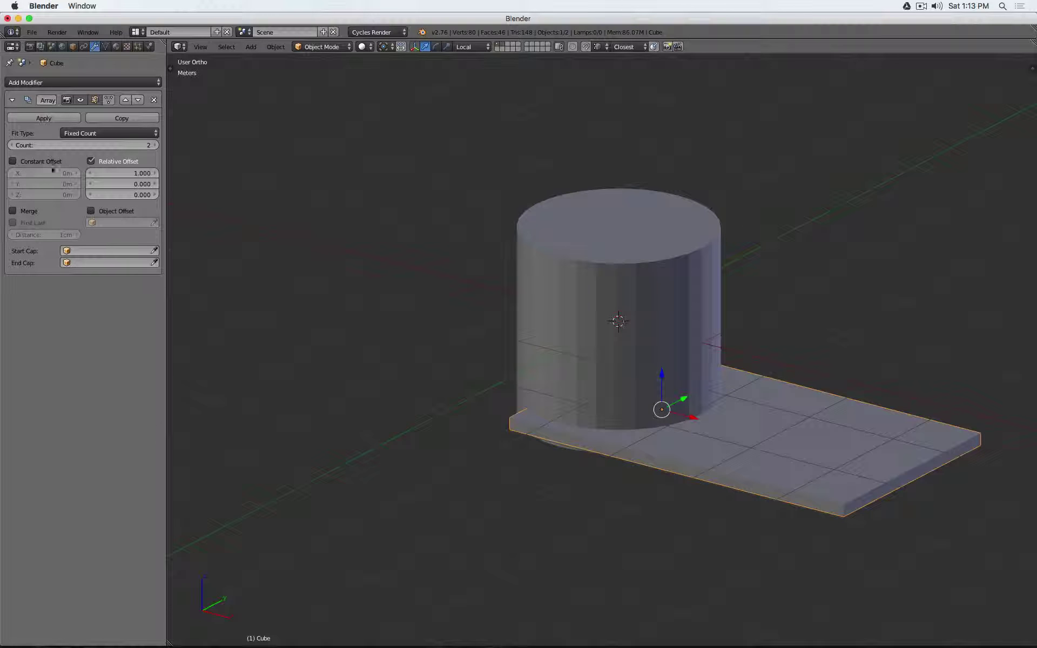
# Set the box array's relative offset to 0, 0, 2 on X, Y, Z and its count to 7
pyautogui.click(122, 173)
pyautogui.write('0')
pyautogui.press('Tab')
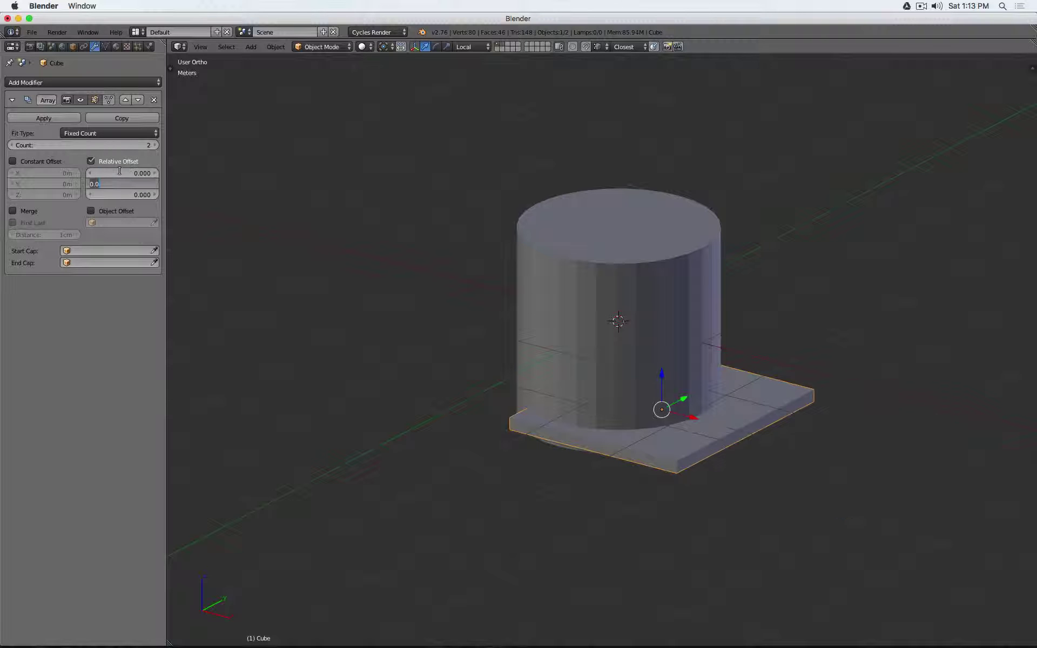
pyautogui.press('Tab')
pyautogui.write('2')
pyautogui.press('Return')
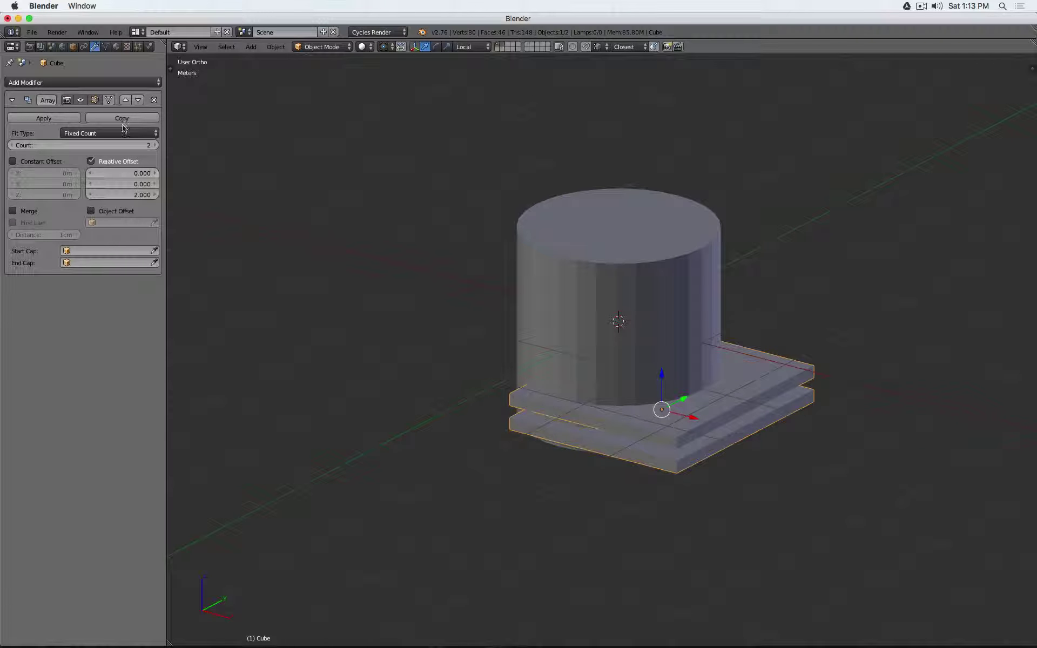
pyautogui.moveTo(154, 145); pyautogui.dragTo(189, 145)
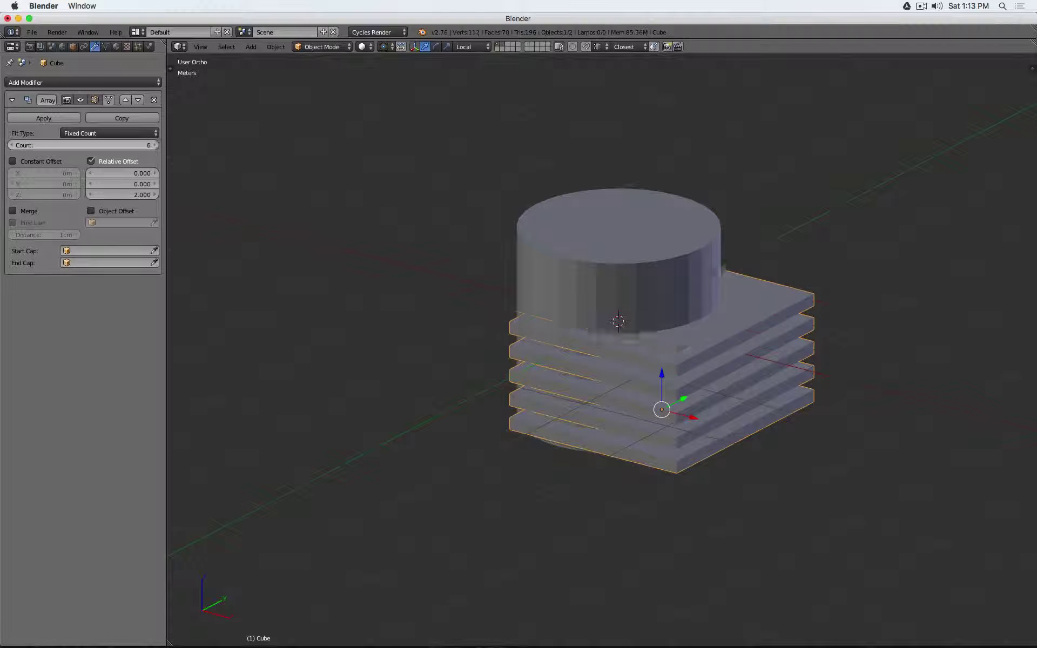
pyautogui.click(156, 146)
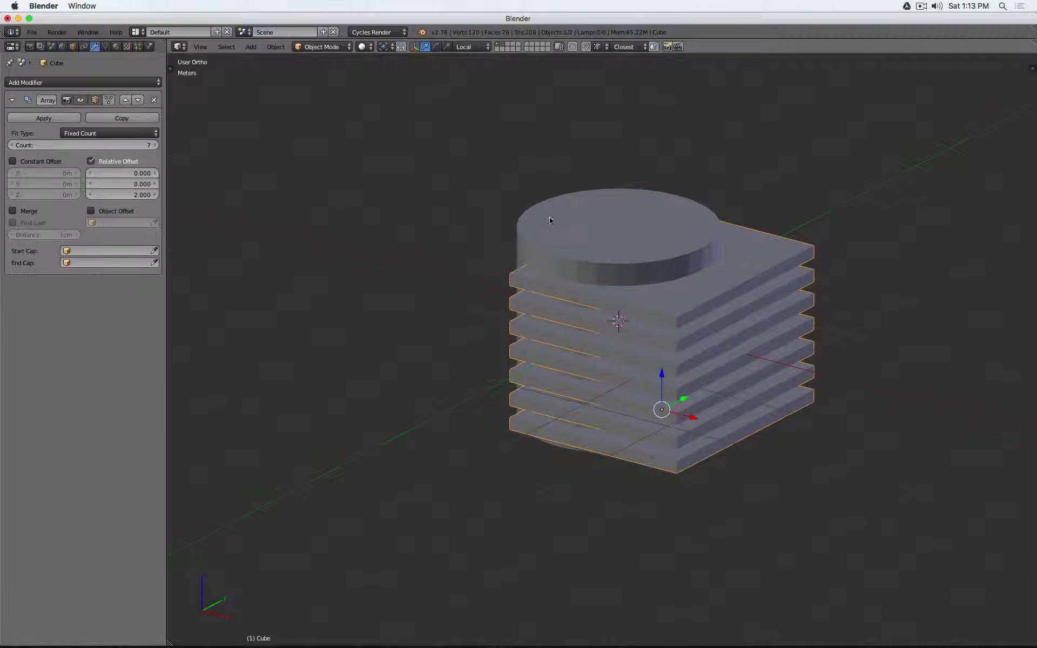
# Set the arrayed box's maximum draw type to Wire
pyautogui.moveTo(549, 216); pyautogui.dragTo(523, 258, button='middle')
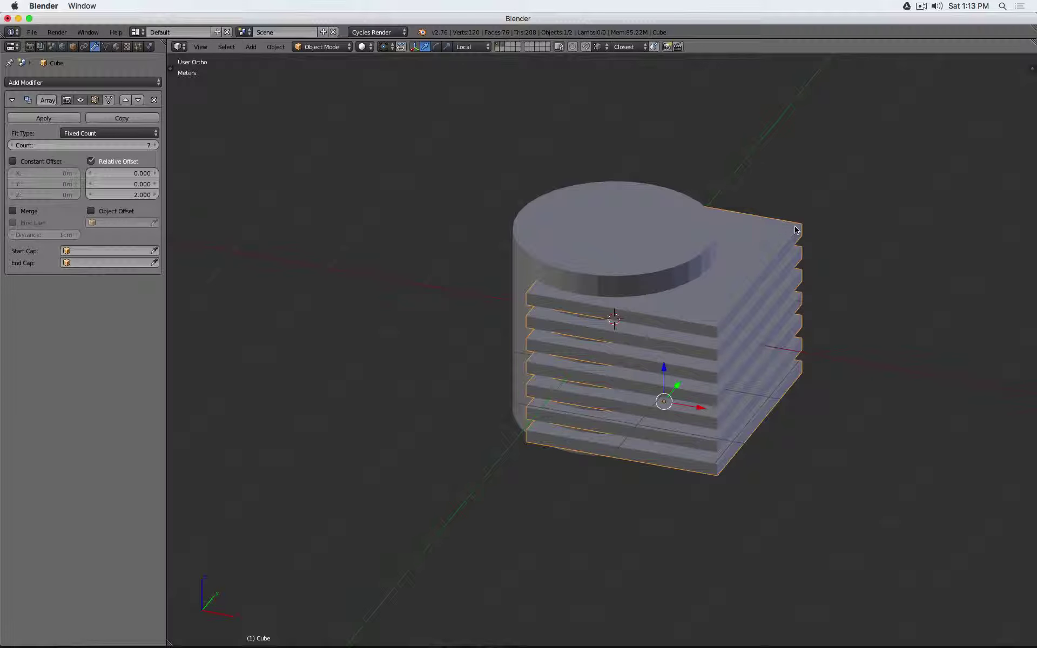
pyautogui.click(73, 47)
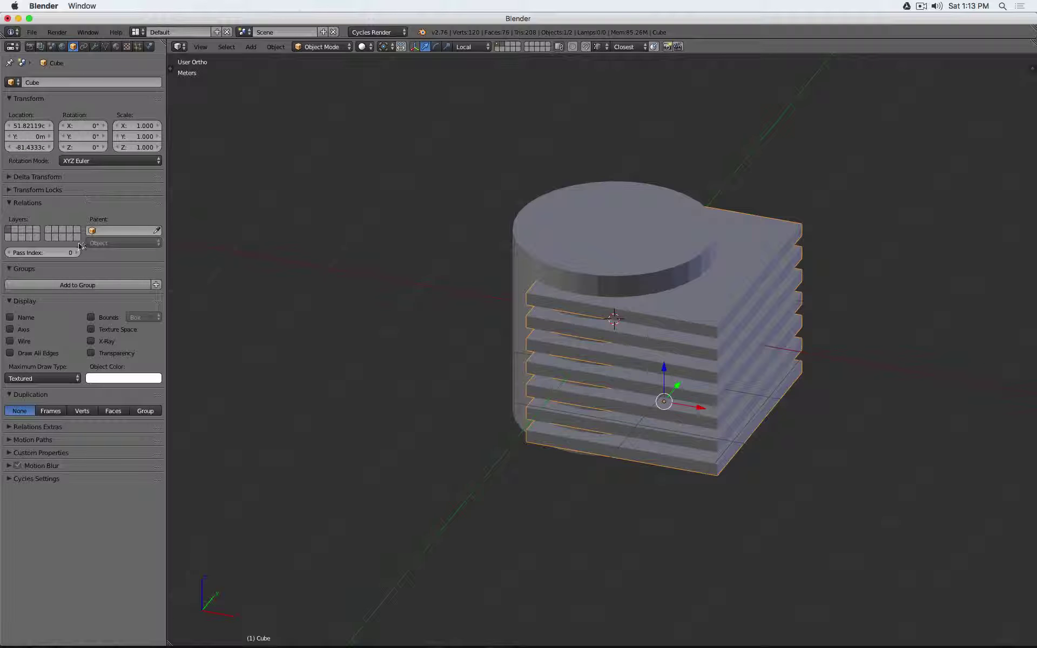
pyautogui.click(50, 376)
pyautogui.click(46, 354)
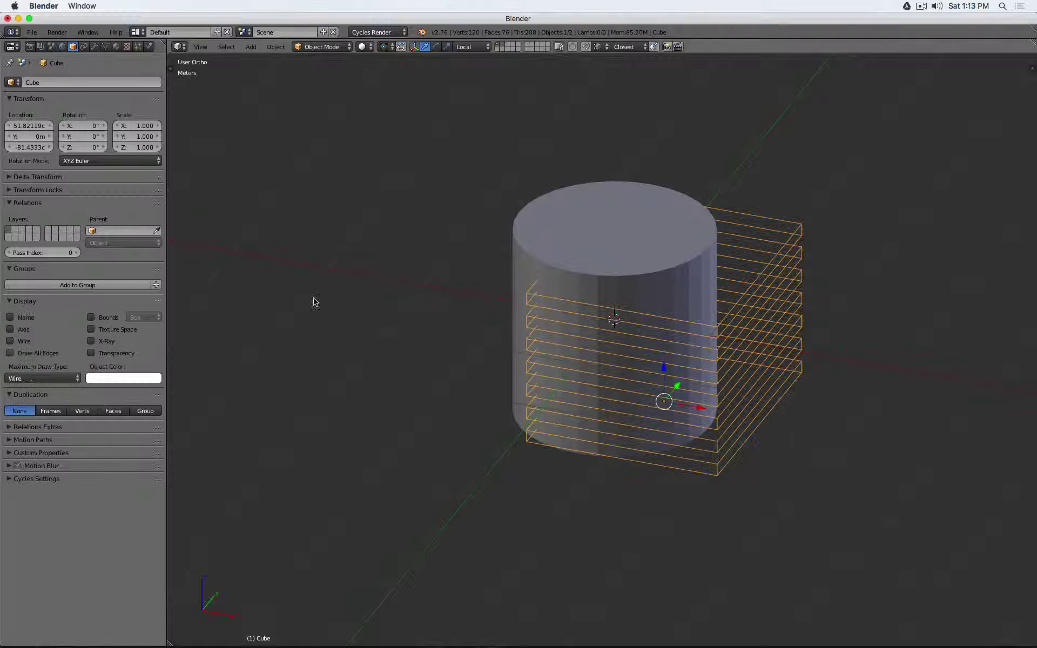
# Add a Boolean modifier to the cylinder, set to Difference with the arrayed Cube as its object
pyautogui.rightClick(571, 204)
pyautogui.click(95, 47)
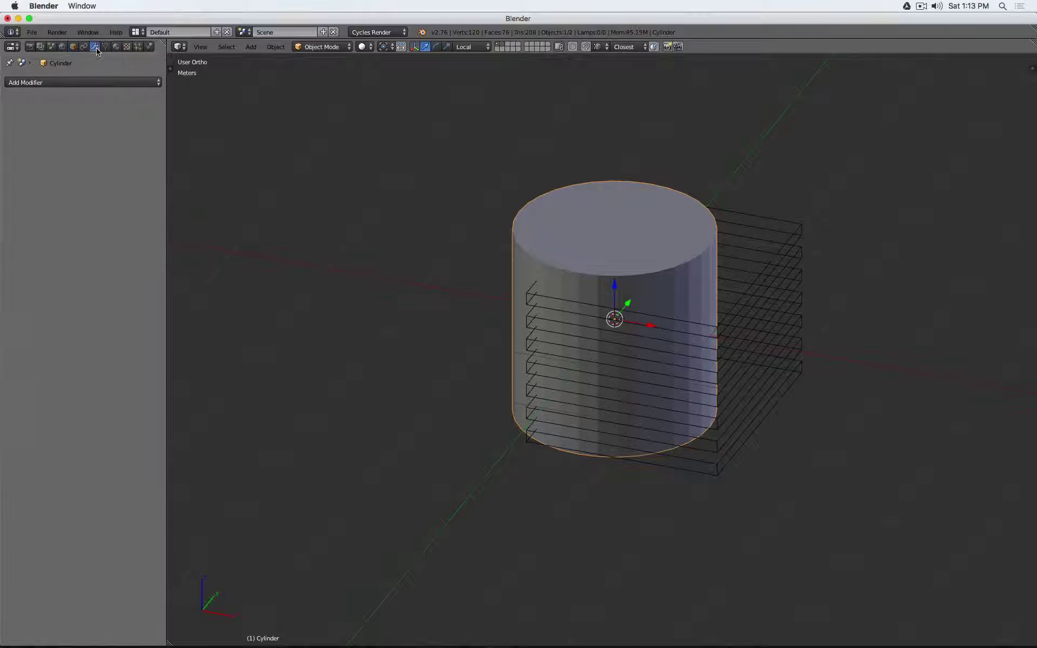
pyautogui.click(104, 81)
pyautogui.click(124, 130)
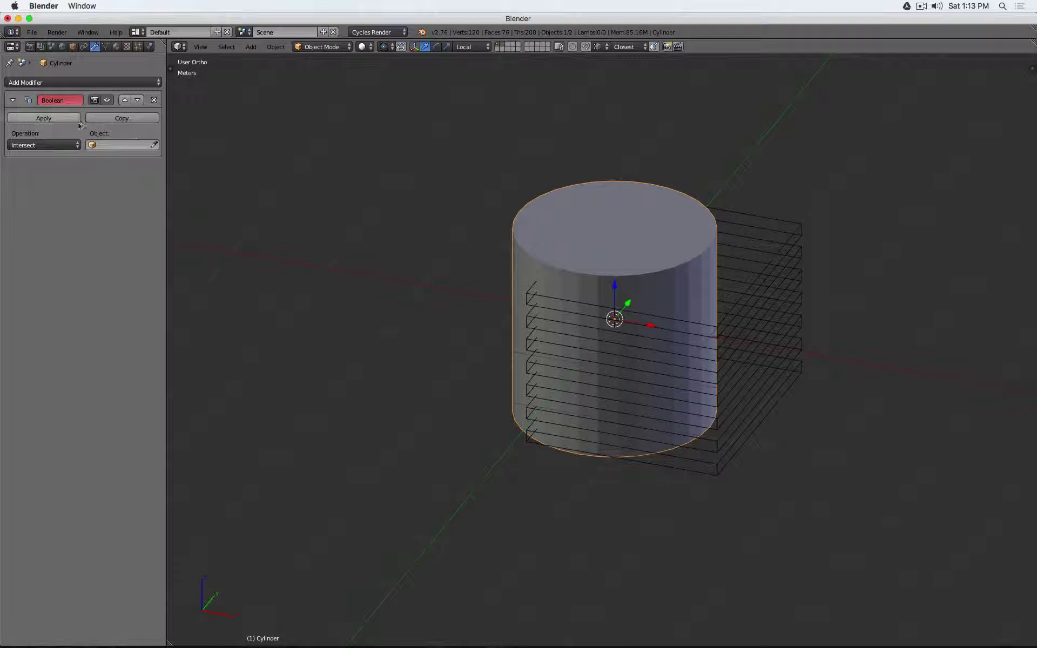
pyautogui.click(44, 145)
pyautogui.click(27, 107)
pyautogui.click(153, 144)
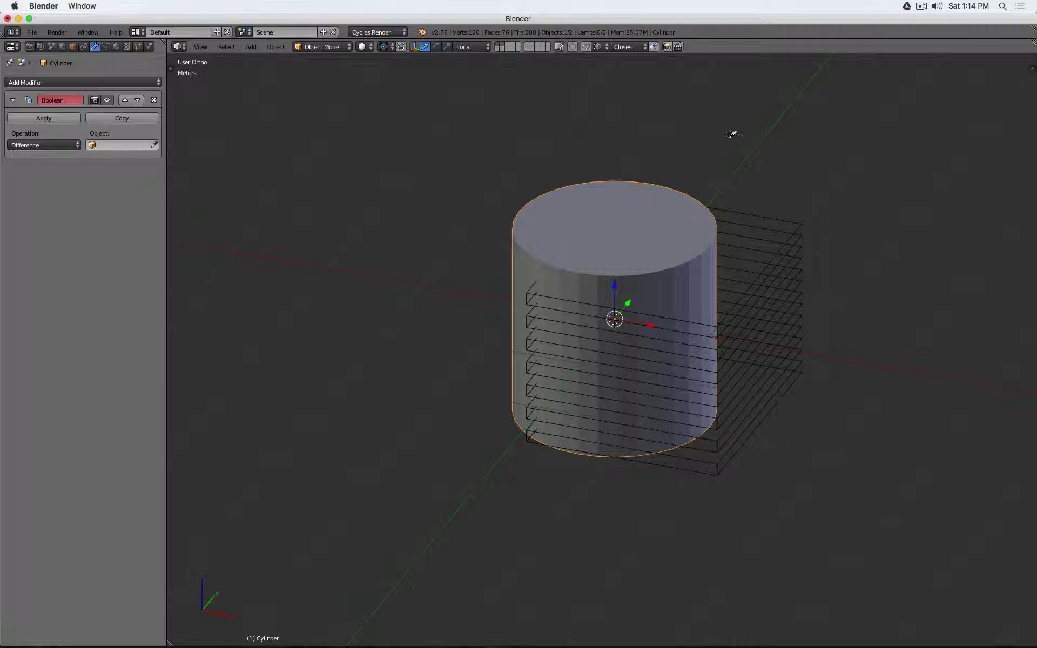
pyautogui.click(787, 204)
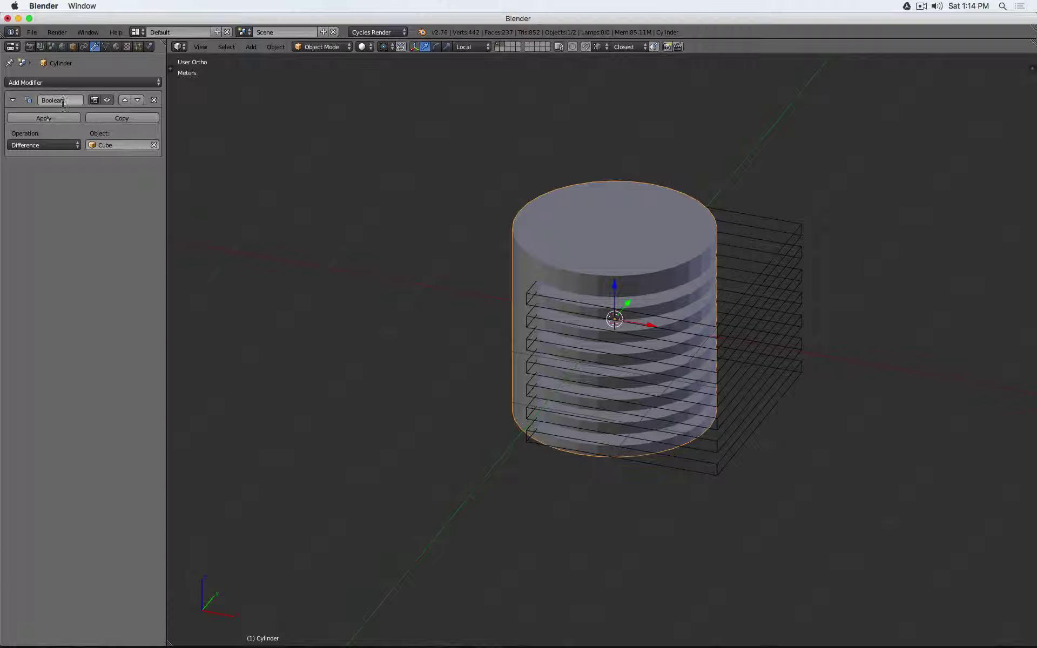
# Rename the cylinder's Boolean modifier as Ribs
pyautogui.doubleClick(63, 101)
pyautogui.write('Ribs')
pyautogui.press('Return')
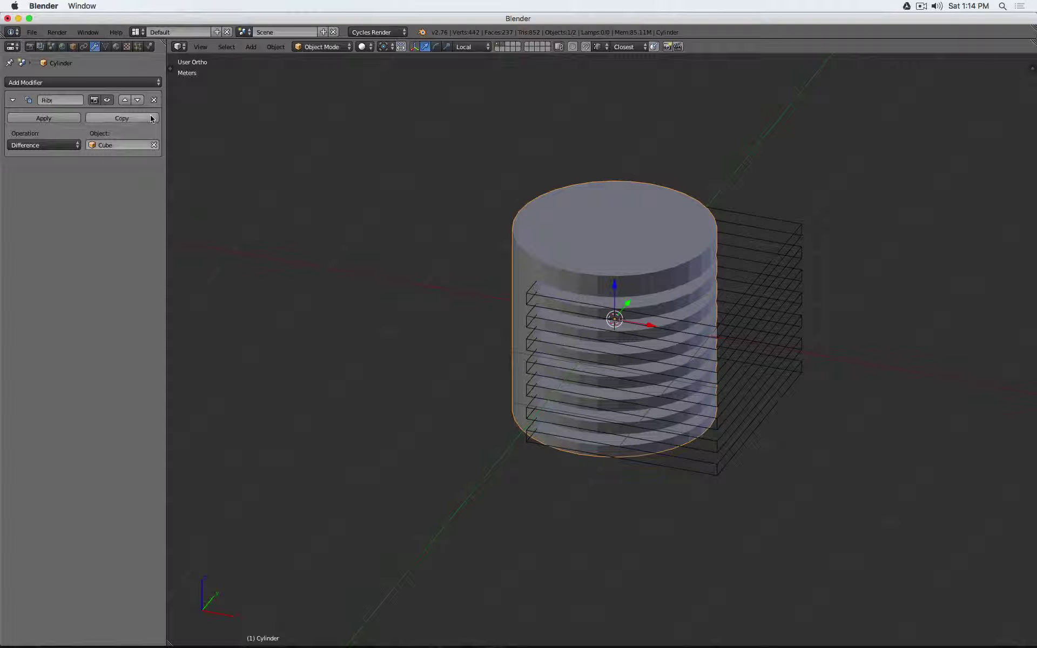
# Duplicate the ribbed cylinder in place and remove the Ribs modifier from the copy
pyautogui.moveTo(591, 340); pyautogui.dragTo(601, 367, button='middle')
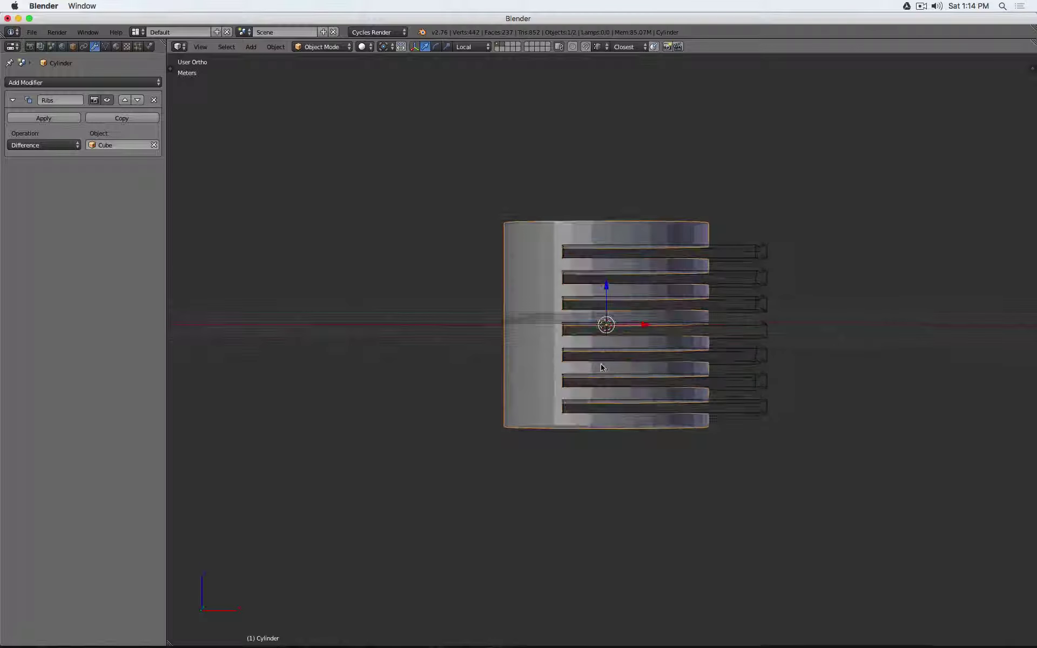
pyautogui.press('KP_1')
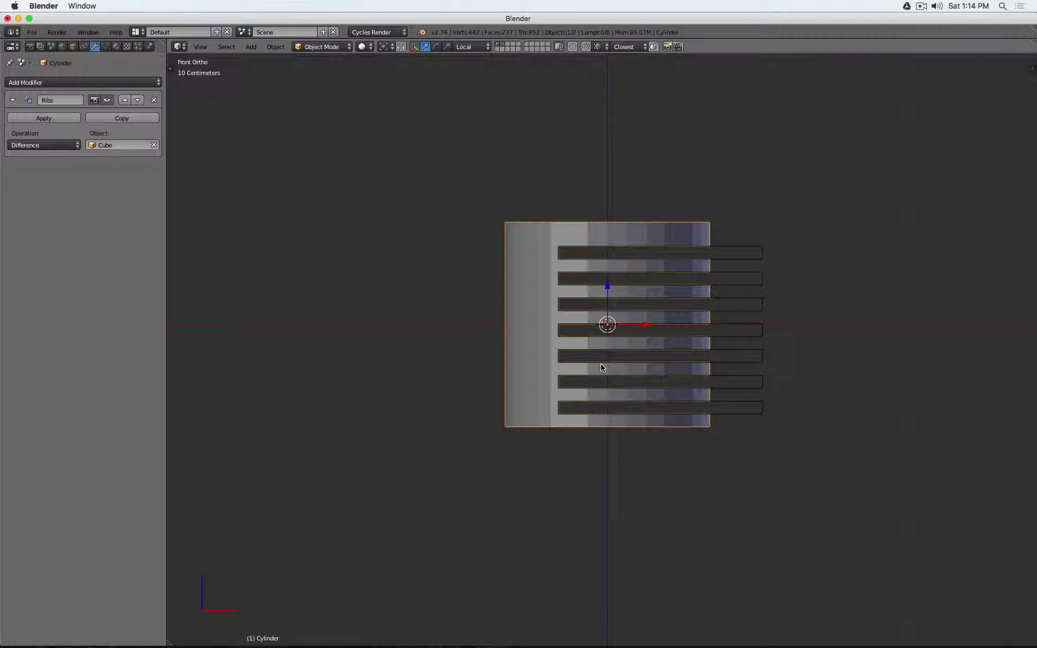
pyautogui.press('KP_7')
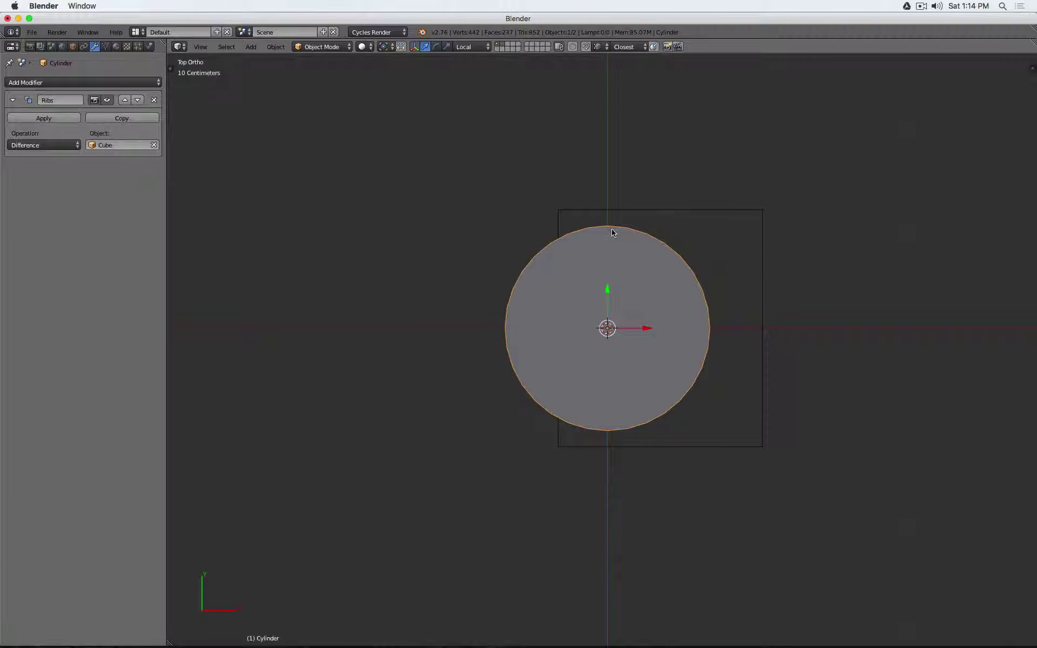
pyautogui.moveTo(629, 308); pyautogui.dragTo(549, 203, button='middle')
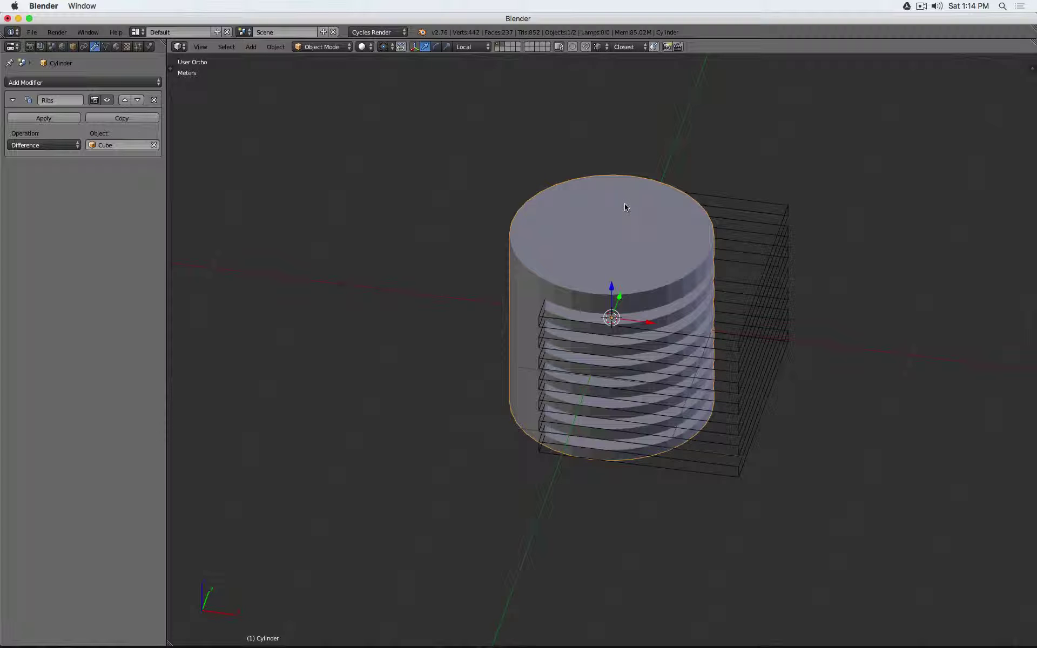
pyautogui.hotkey('shift', 'd')
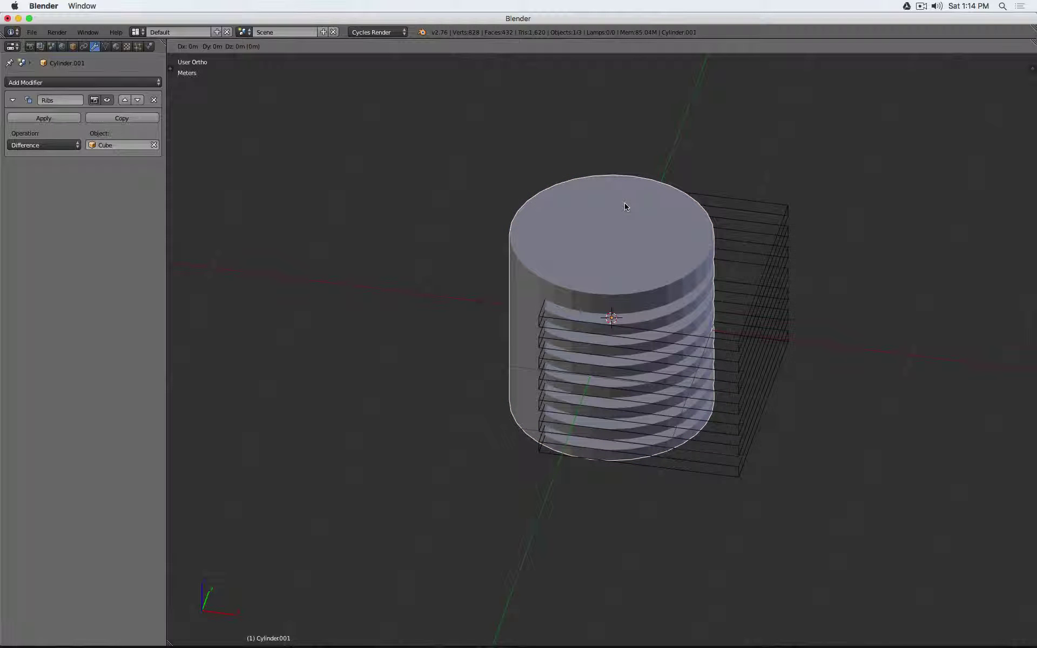
pyautogui.rightClick(625, 207)
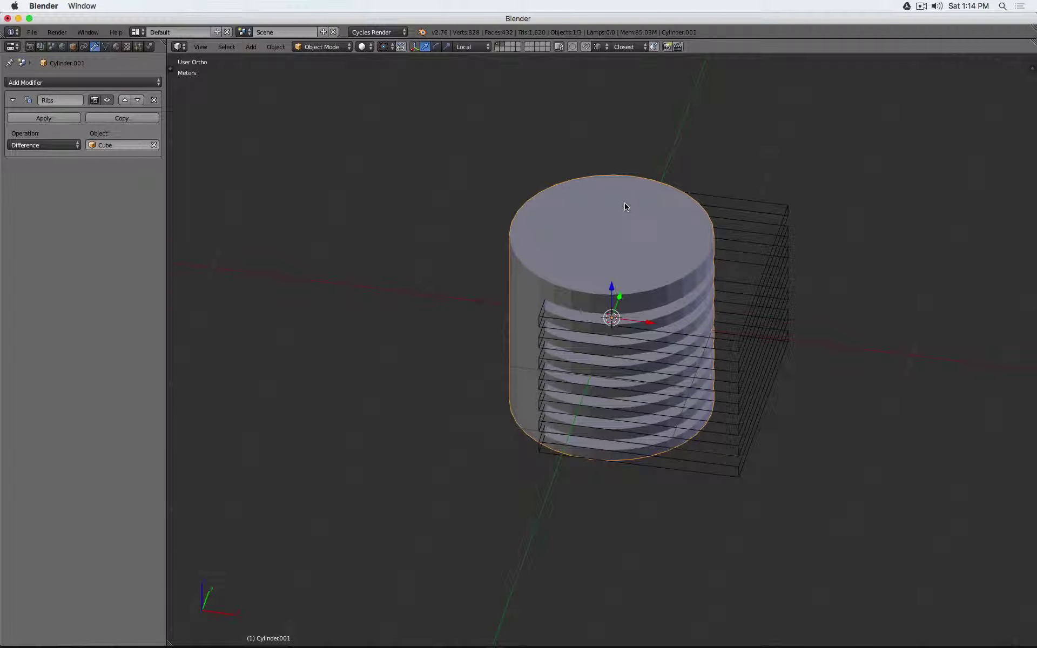
pyautogui.press('KP_1')
pyautogui.press('z')
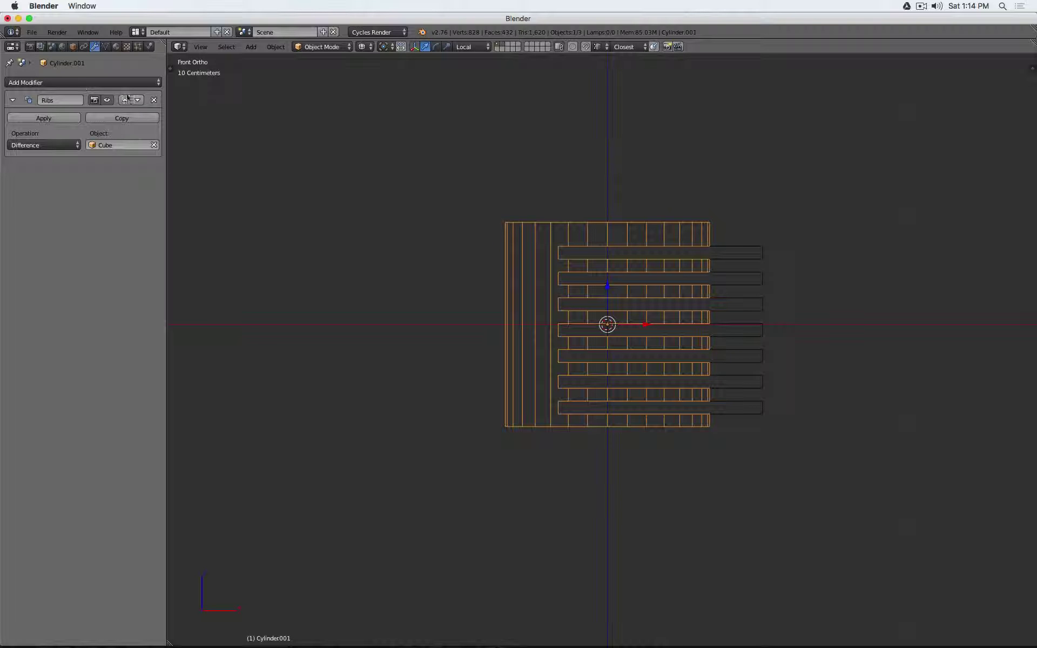
pyautogui.click(154, 101)
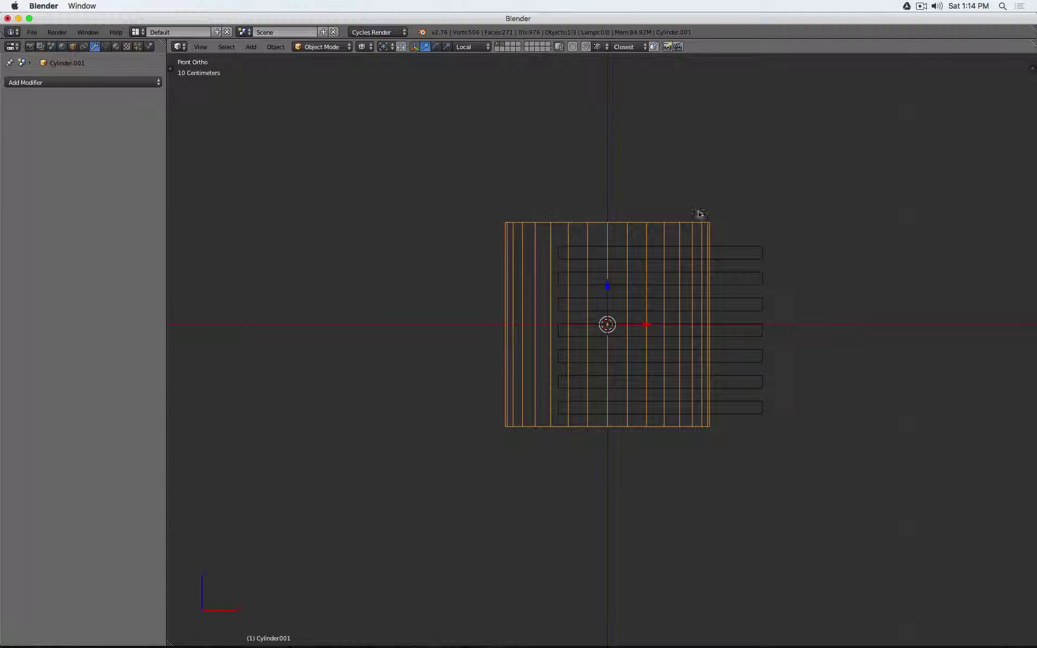
# Scale the duplicate cylinder down to about 0.915 on X and Y only, keeping its height
pyautogui.scroll(4, 767, 178)
pyautogui.scroll(-3, 767, 178)
pyautogui.moveTo(766, 178); pyautogui.dragTo(759, 197, button='middle')
pyautogui.press('z')
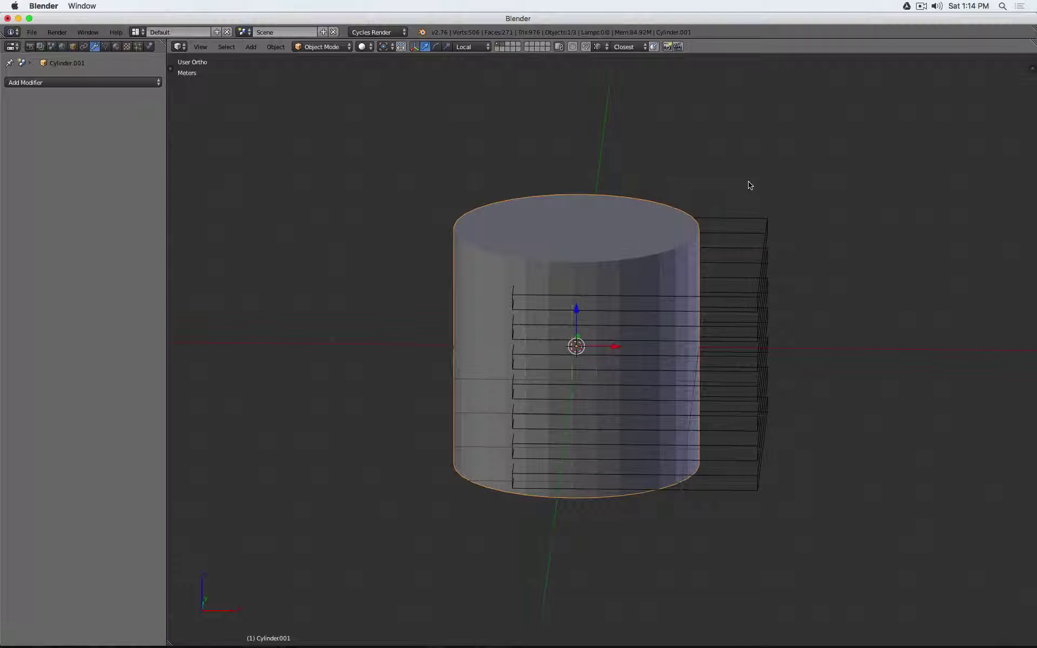
pyautogui.press('s')
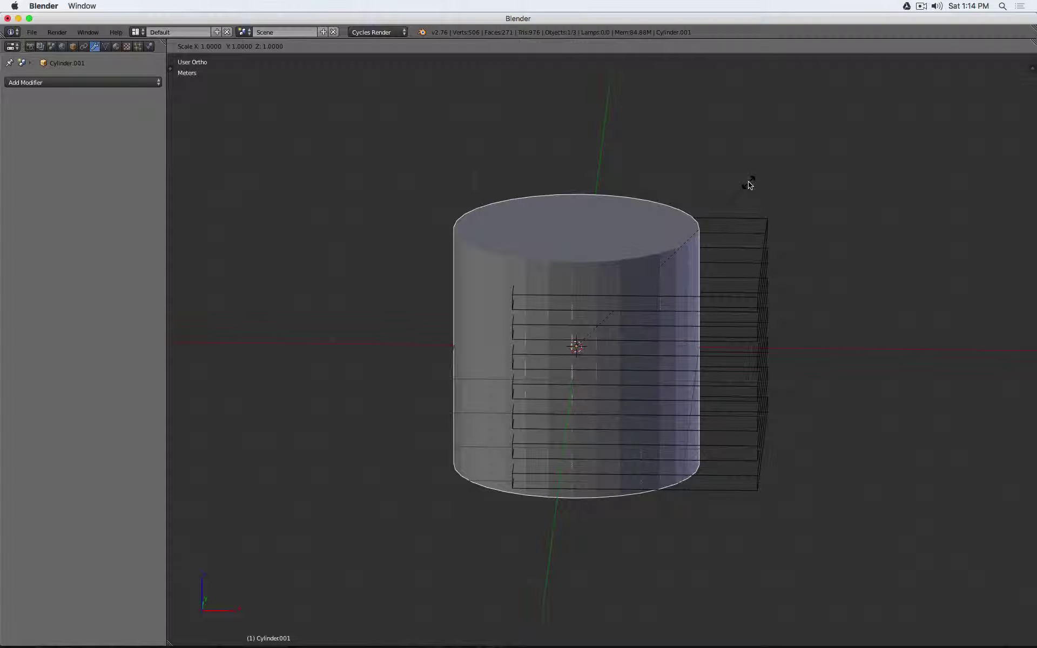
pyautogui.hotkey('shift', 'z')
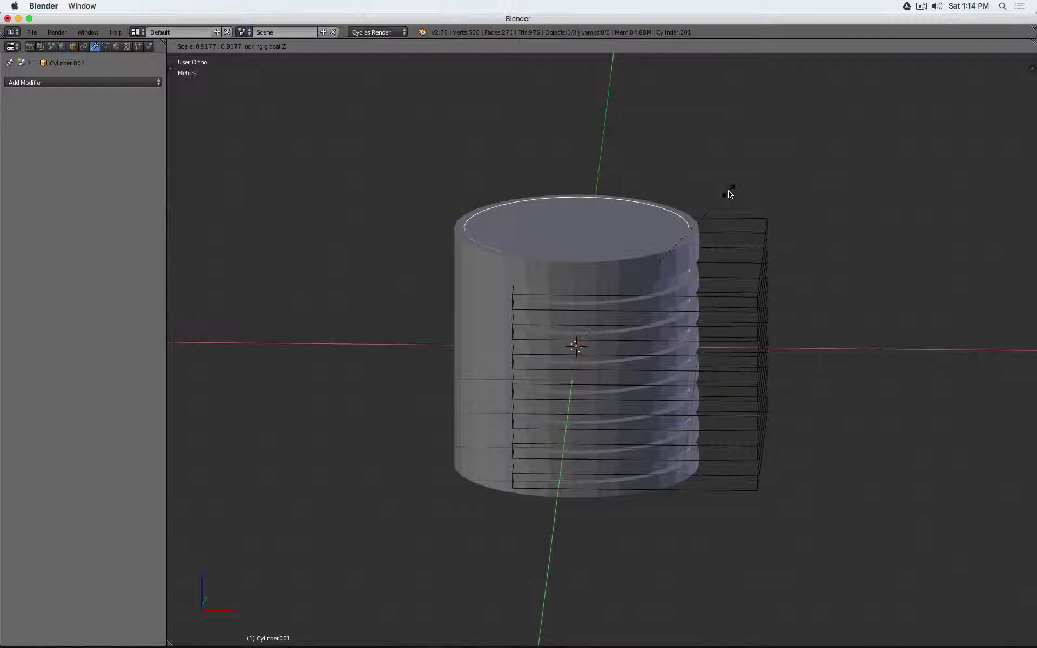
pyautogui.click(728, 194)
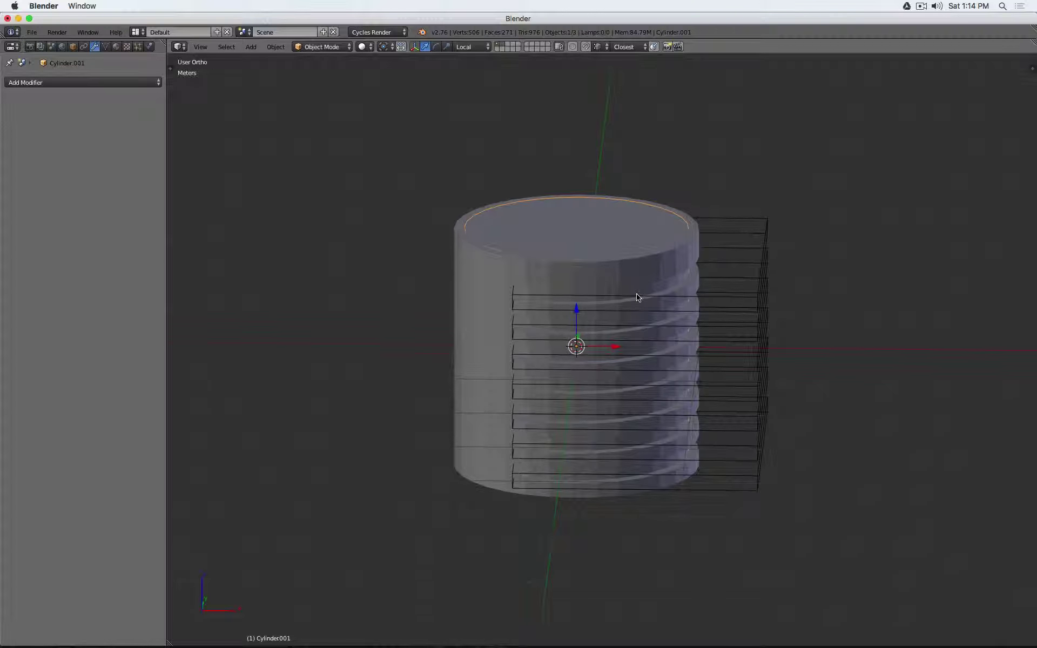
# Scale the inner cylinder along Z to about 0.948 so it sits inside the outer cylinder's ends
pyautogui.press('KP_1')
pyautogui.press('z')
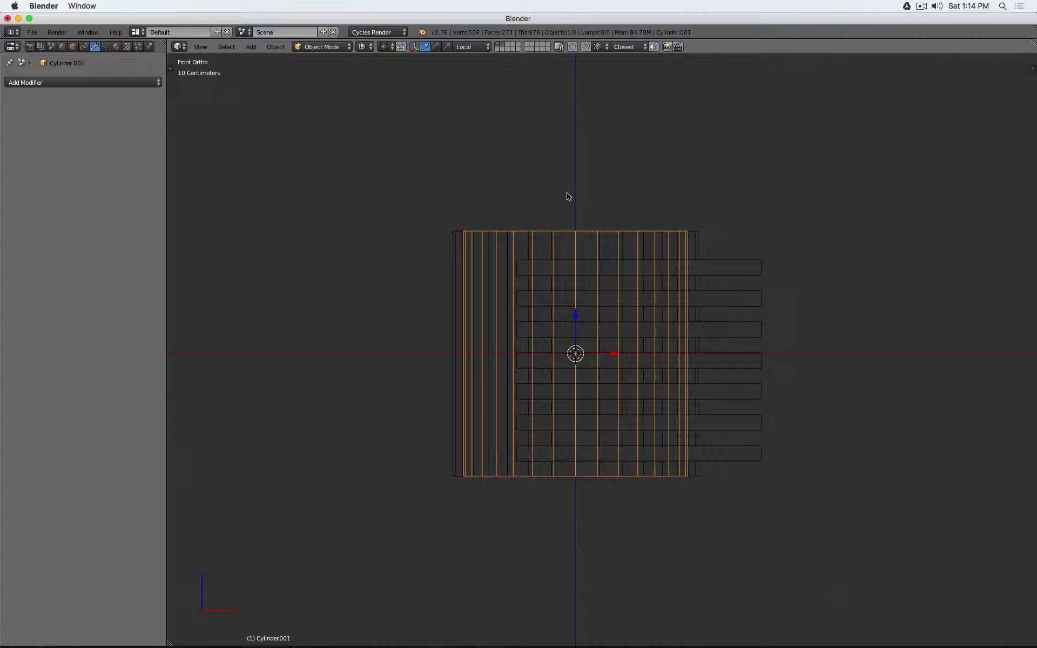
pyautogui.scroll(1, 570, 214)
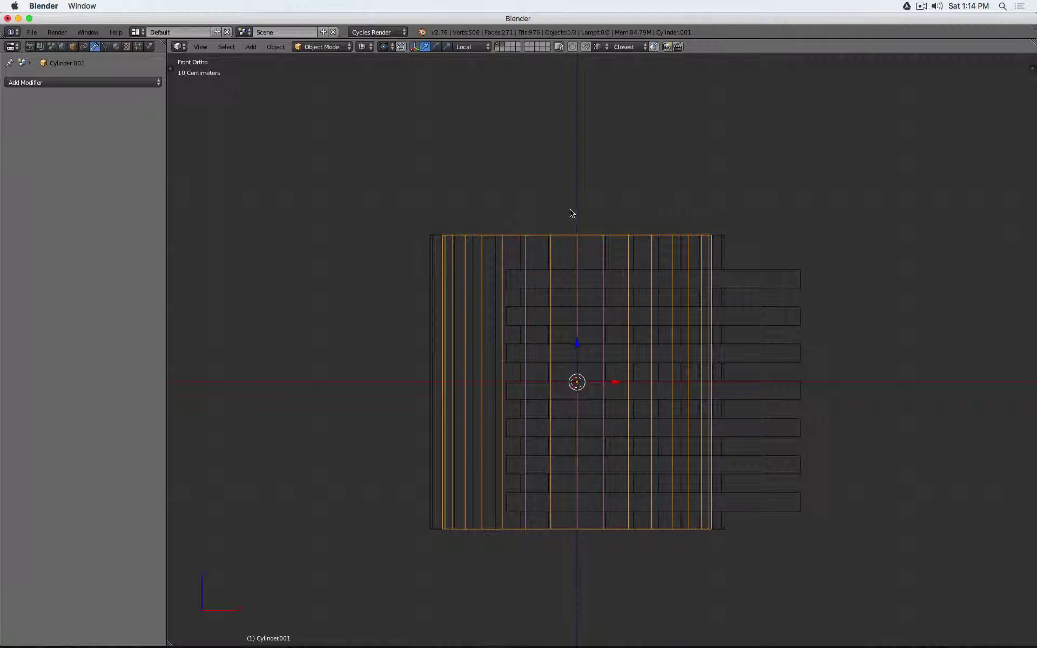
pyautogui.press('s')
pyautogui.press('z')
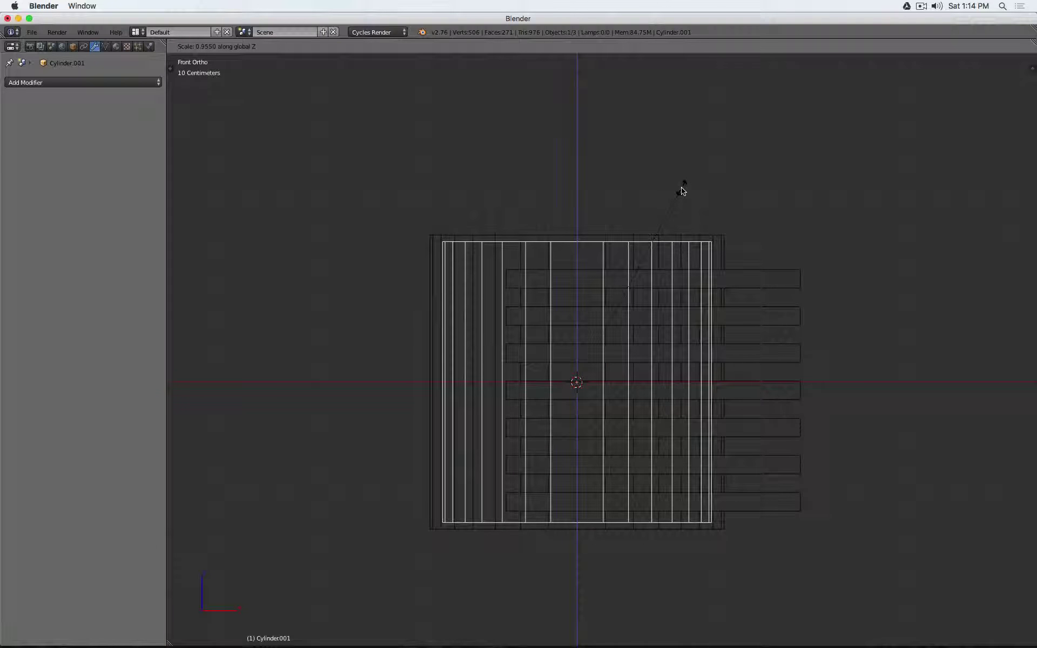
pyautogui.click(682, 193)
# Rename the inner cylinder object as Core
pyautogui.press('z')
pyautogui.moveTo(713, 280)
pyautogui.mouseDown(button='middle')
pyautogui.moveTo(727, 216)
pyautogui.moveTo(712, 263)
pyautogui.moveTo(602, 282)
pyautogui.moveTo(717, 278)
pyautogui.mouseUp(button='middle')
pyautogui.press('z')
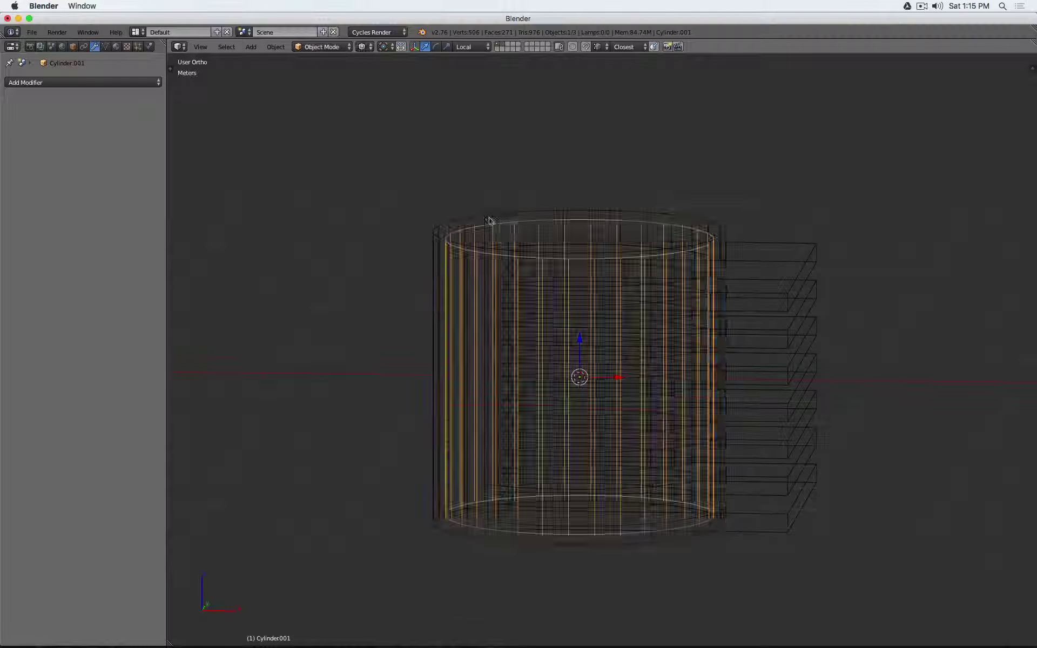
pyautogui.click(73, 47)
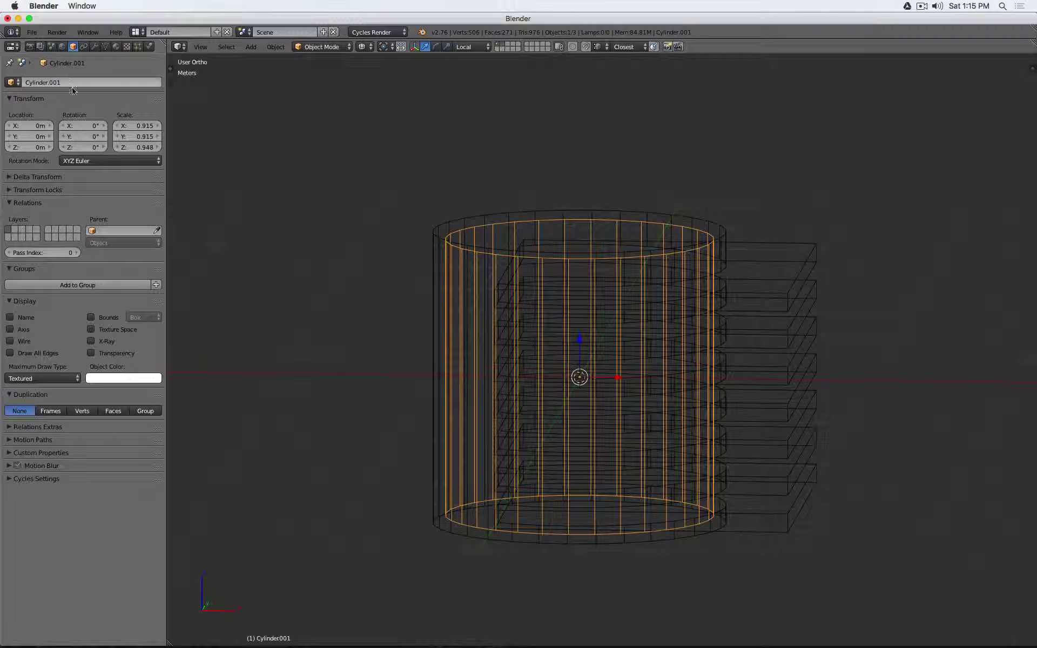
pyautogui.click(72, 81)
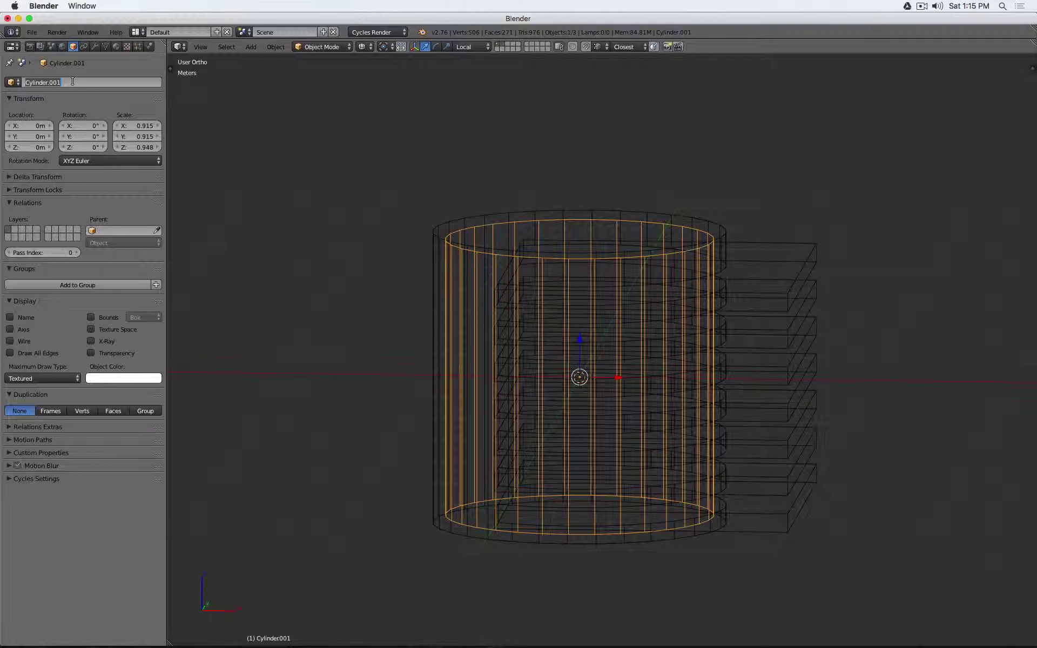
pyautogui.write('M')
pyautogui.write('ore')
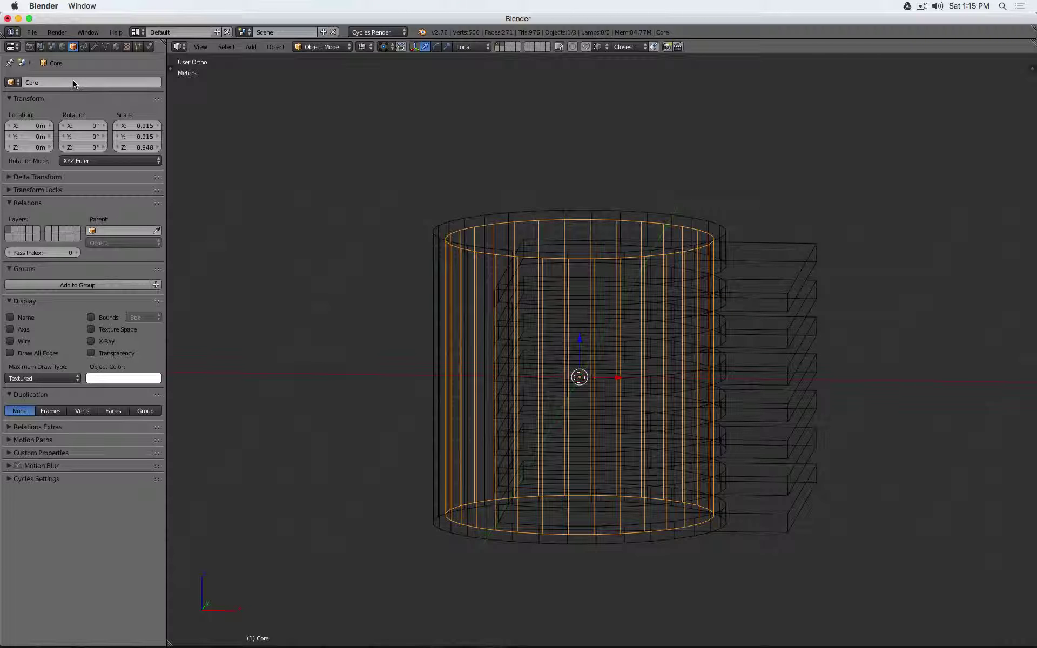
pyautogui.press('Return')
# Rename the inner cylinder object as Shell Thickness
pyautogui.click(75, 82)
pyautogui.write('S')
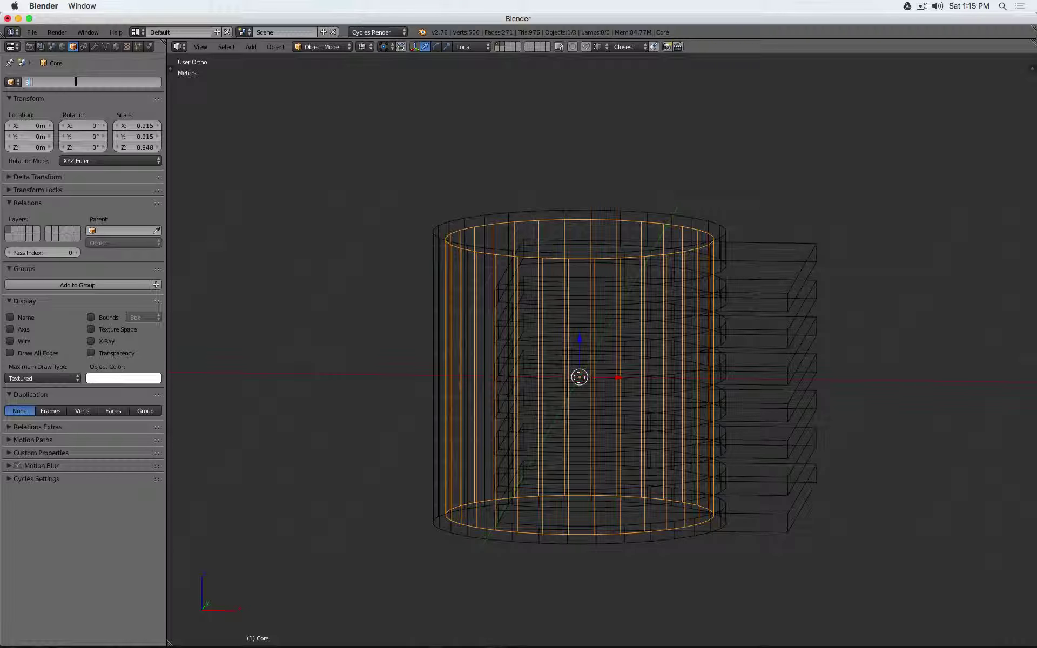
pyautogui.write('hell Thickness')
pyautogui.press('Return')
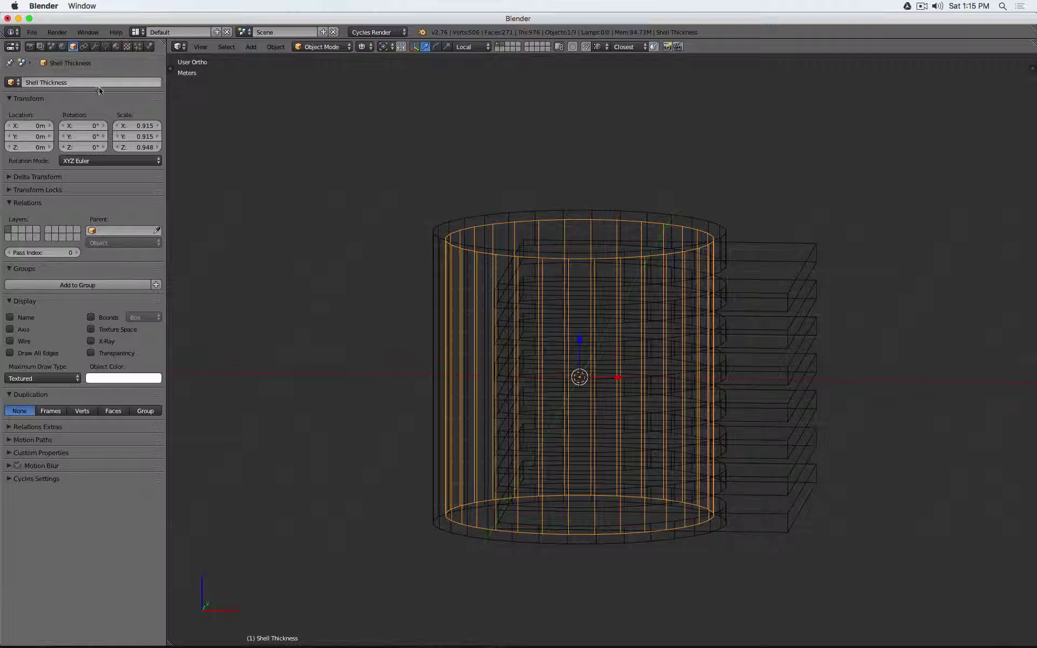
# Add a second Boolean modifier to the outer ribbed cylinder, set to Union with the Shell Thickness object
pyautogui.rightClick(441, 235)
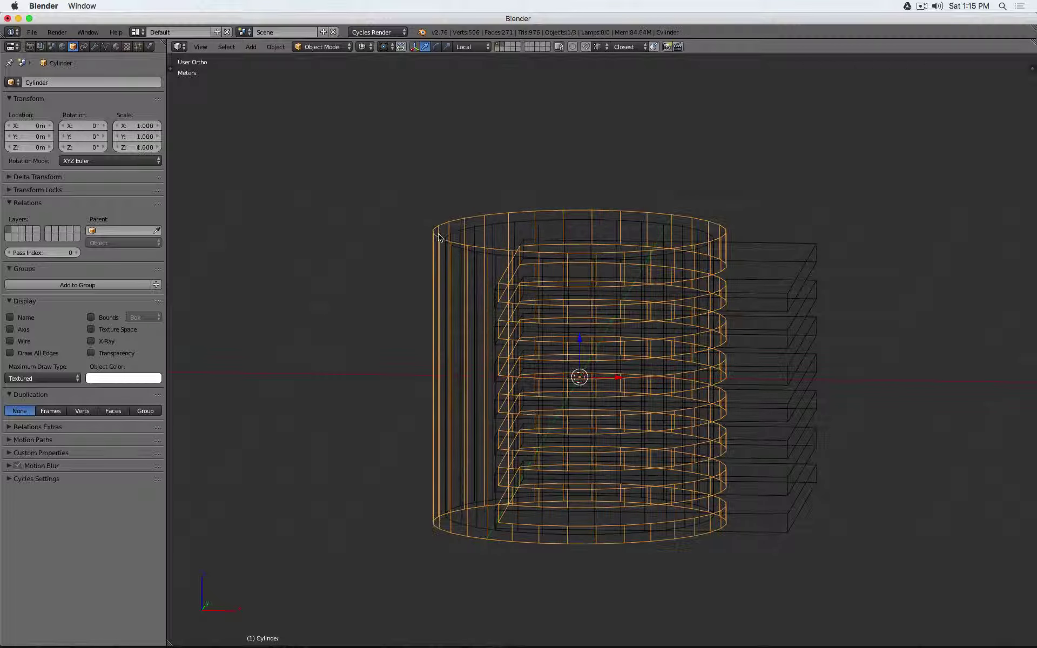
pyautogui.click(95, 47)
pyautogui.click(84, 82)
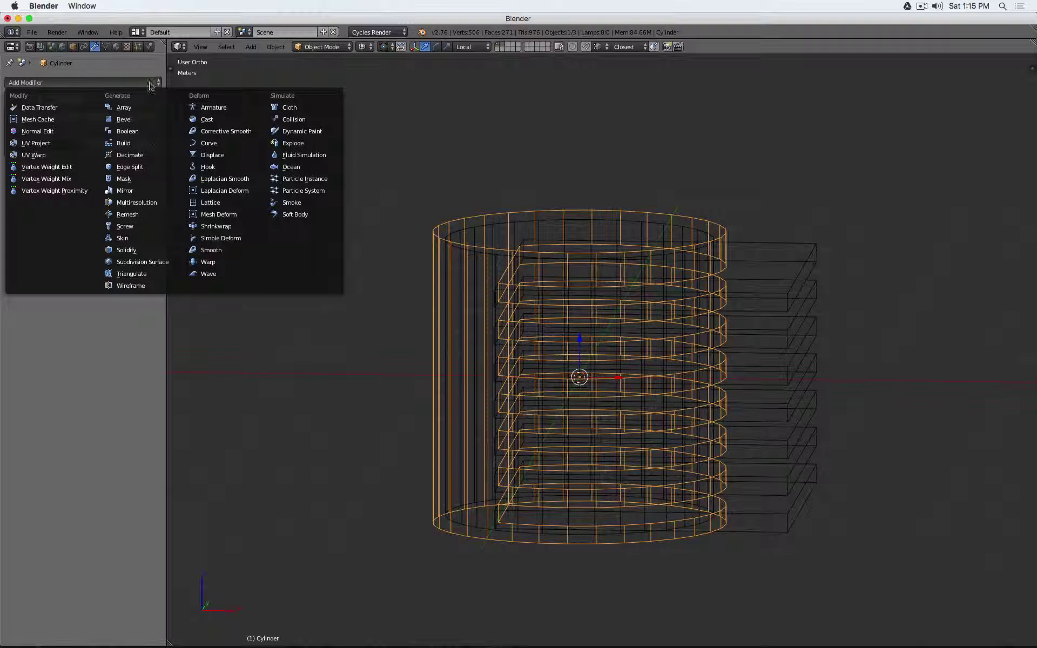
pyautogui.click(149, 133)
pyautogui.click(53, 215)
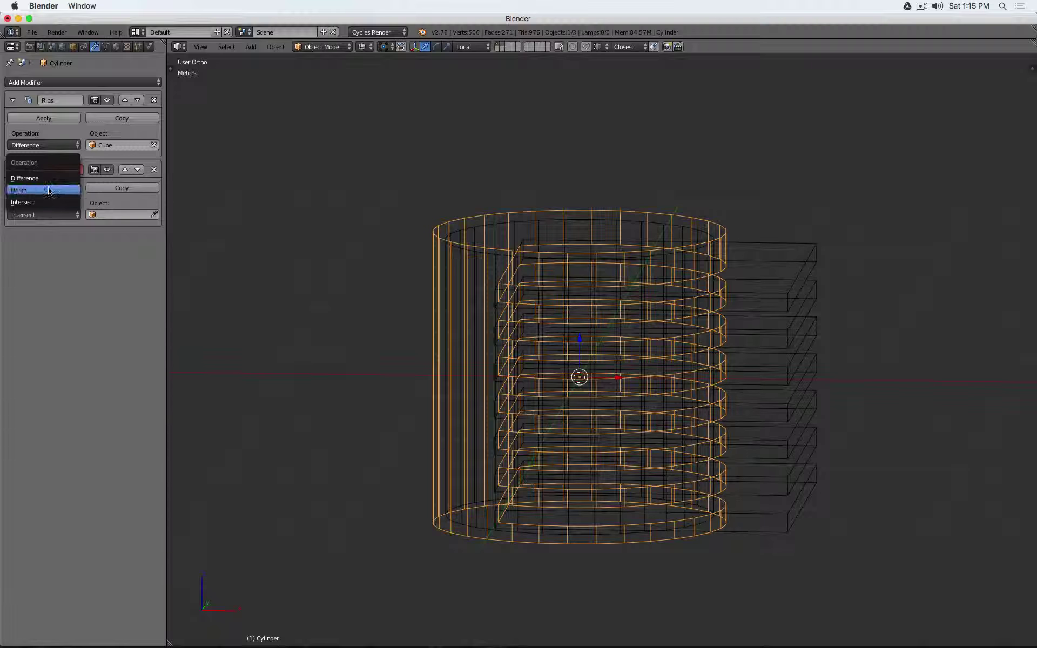
pyautogui.click(32, 190)
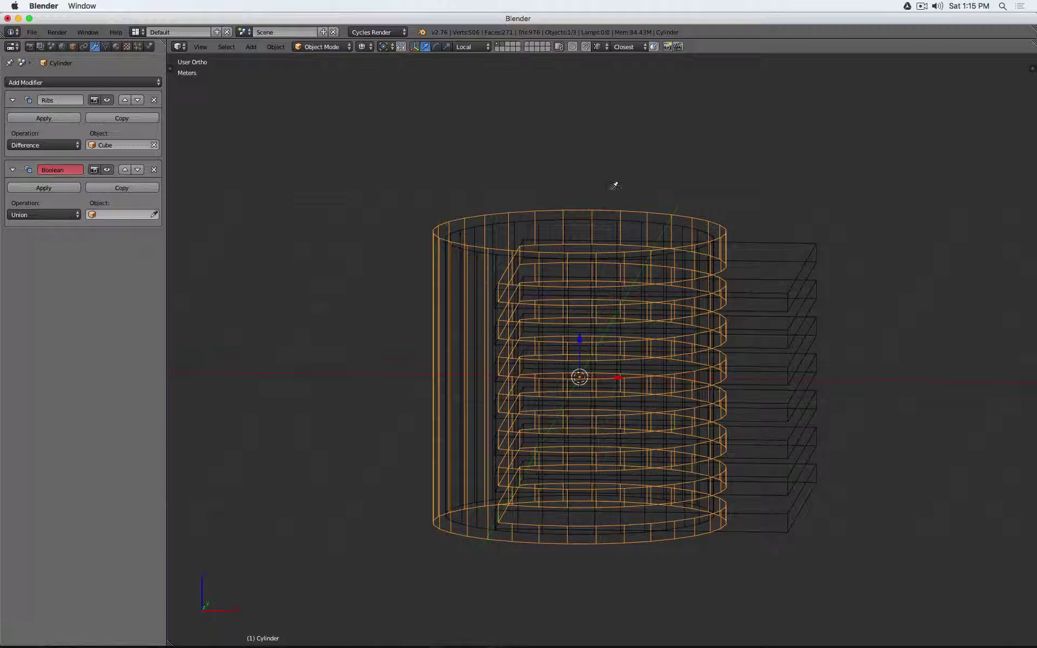
pyautogui.click(580, 216)
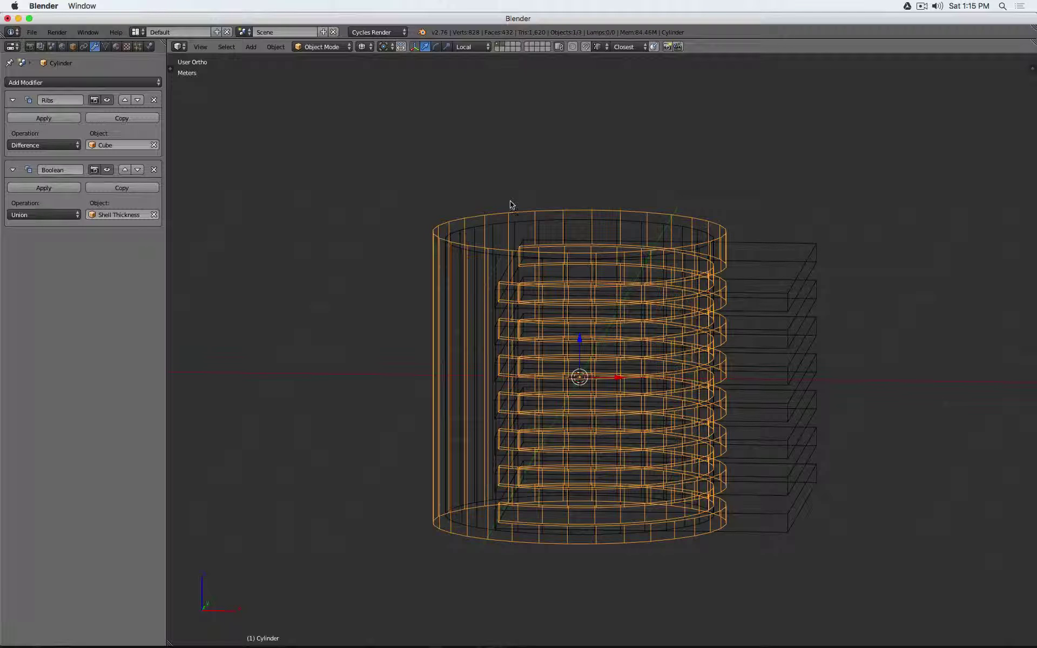
# Examine the ribbed cylinder's interior with the view clipped to one half, comparing it with the union modifier's display off and on
pyautogui.press('z')
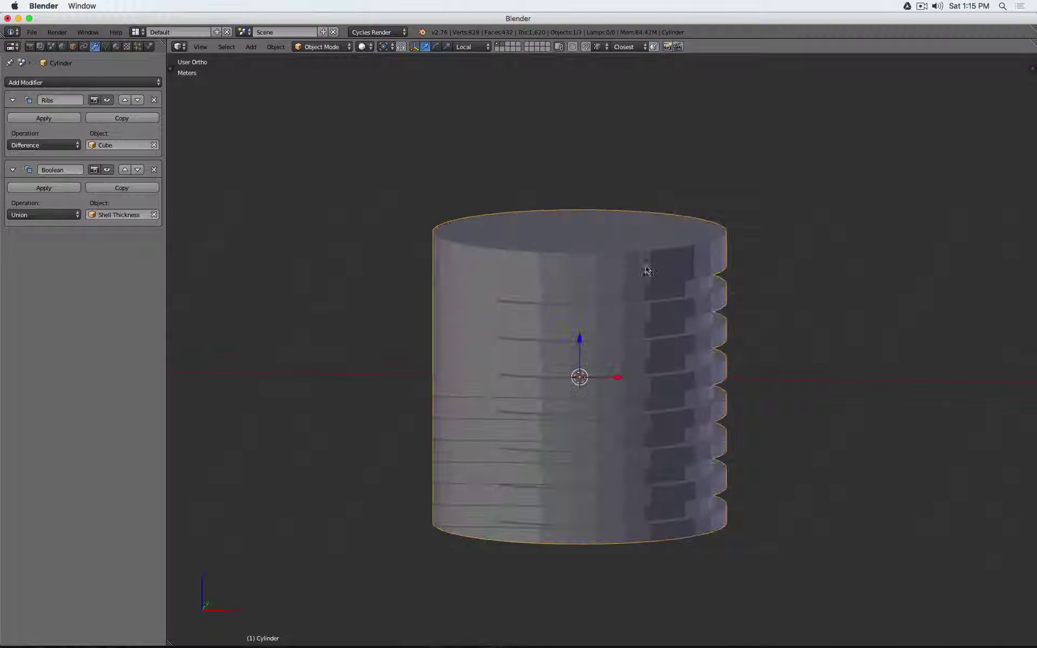
pyautogui.moveTo(643, 269)
pyautogui.mouseDown(button='middle')
pyautogui.moveTo(683, 254)
pyautogui.moveTo(629, 252)
pyautogui.moveTo(607, 322)
pyautogui.mouseUp(button='middle')
pyautogui.press('z')
pyautogui.press('KP_7')
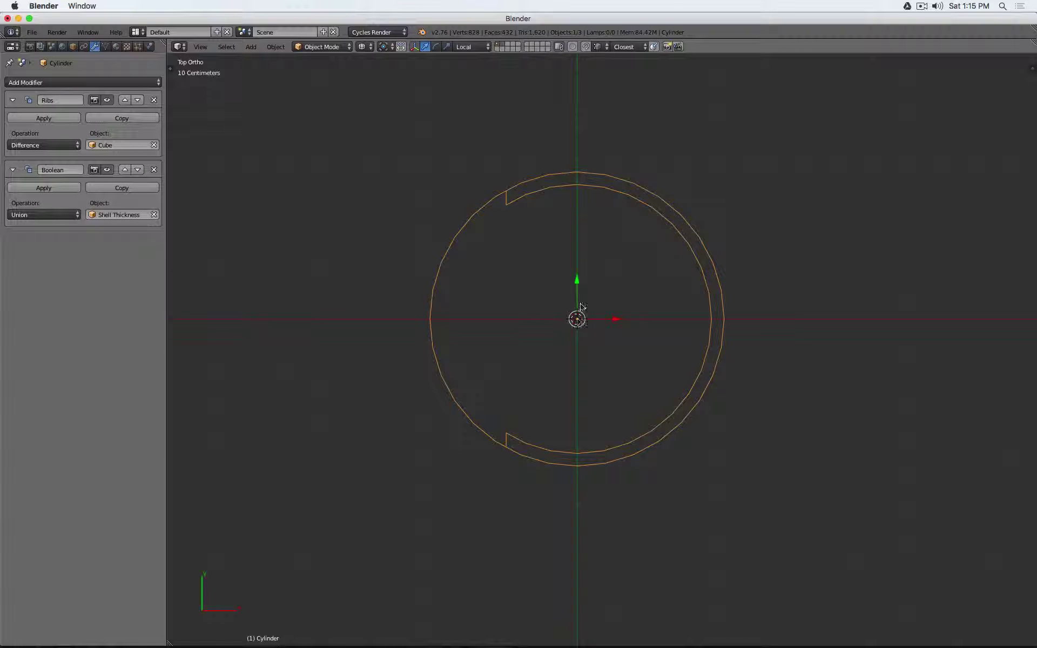
pyautogui.press('b')
pyautogui.moveTo(322, 147); pyautogui.dragTo(758, 322)
pyautogui.press('z')
pyautogui.moveTo(740, 378)
pyautogui.mouseDown(button='middle')
pyautogui.moveTo(735, 260)
pyautogui.moveTo(648, 261)
pyautogui.moveTo(748, 270)
pyautogui.mouseUp(button='middle')
pyautogui.click(107, 170)
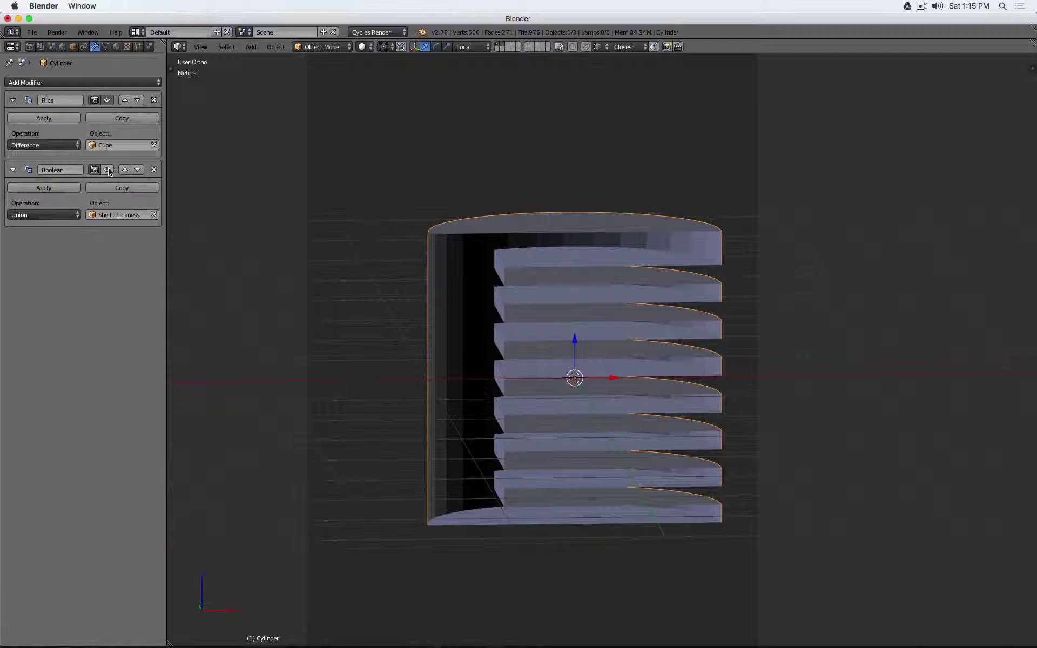
pyautogui.click(108, 170)
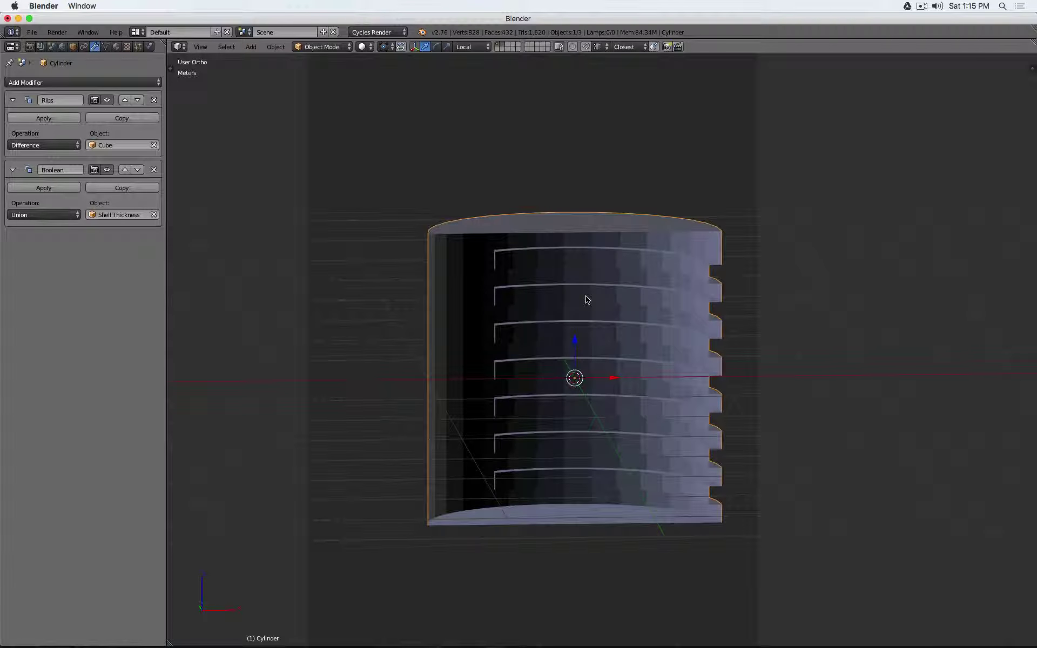
pyautogui.press('KP_7')
pyautogui.press('z')
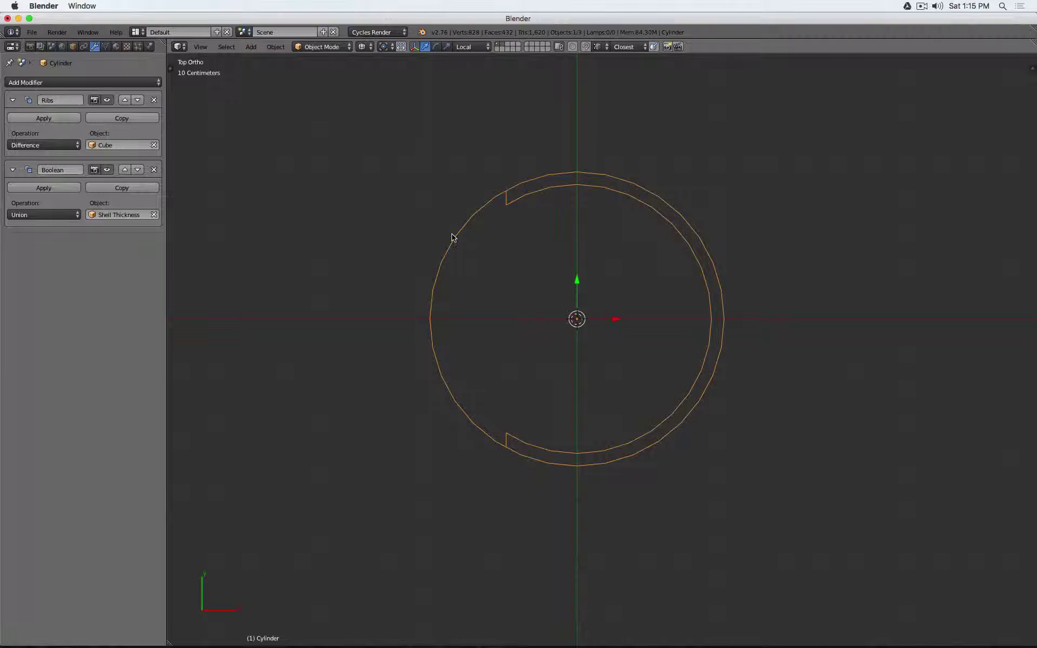
pyautogui.moveTo(461, 255); pyautogui.dragTo(505, 241, button='middle')
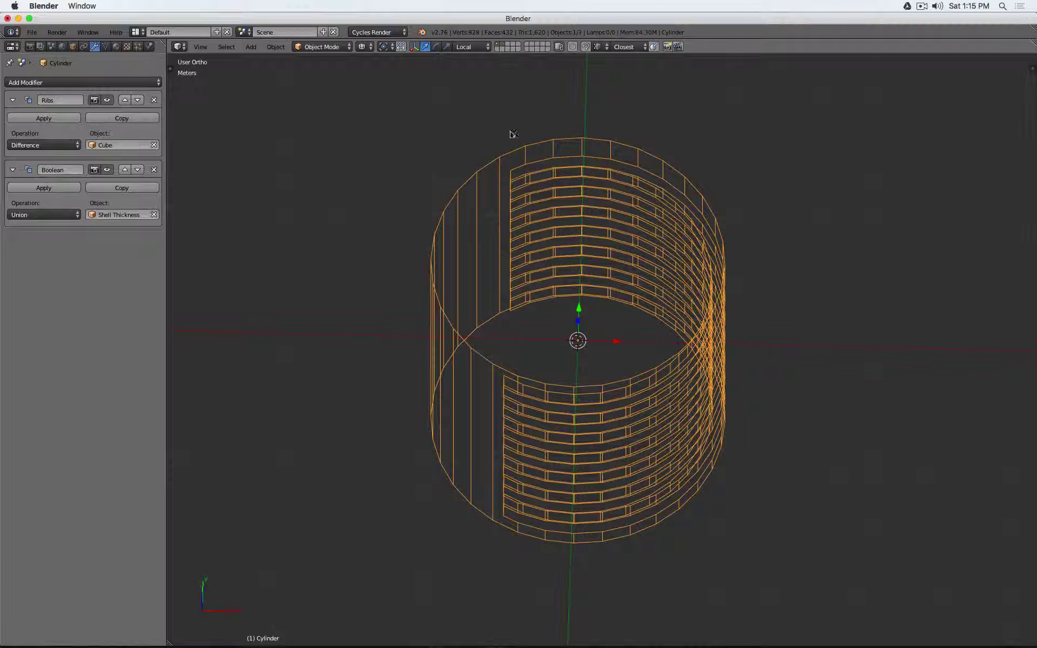
# Unhide all objects, then duplicate the Shell Thickness cylinder in place and scale the copy uniformly to about 0.875
pyautogui.hotkey('alt', 'h')
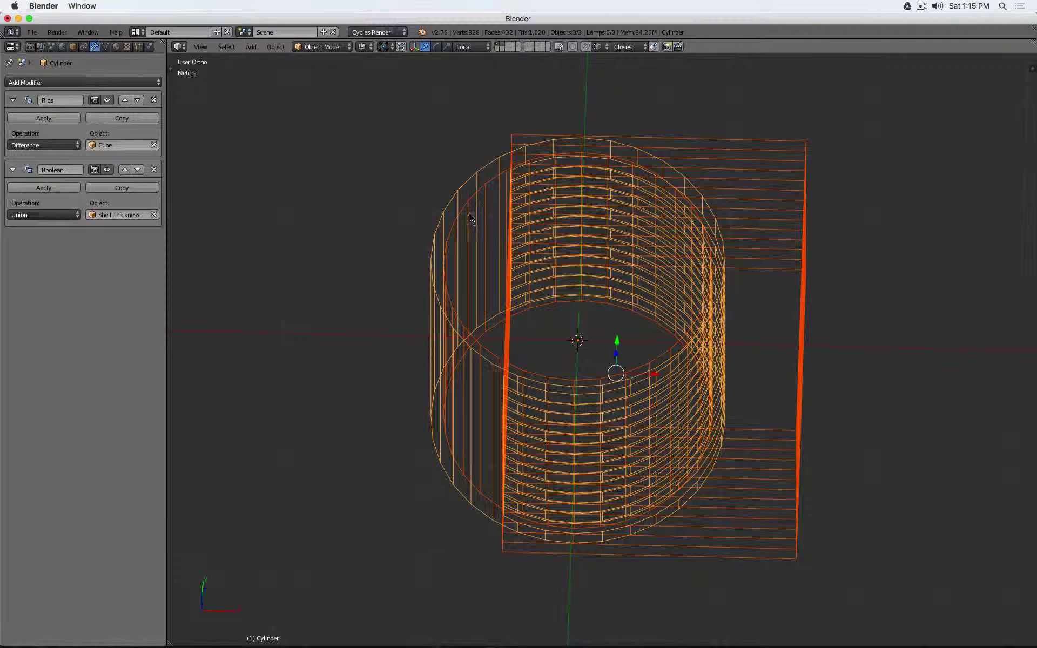
pyautogui.rightClick(469, 212)
pyautogui.press('KP_7')
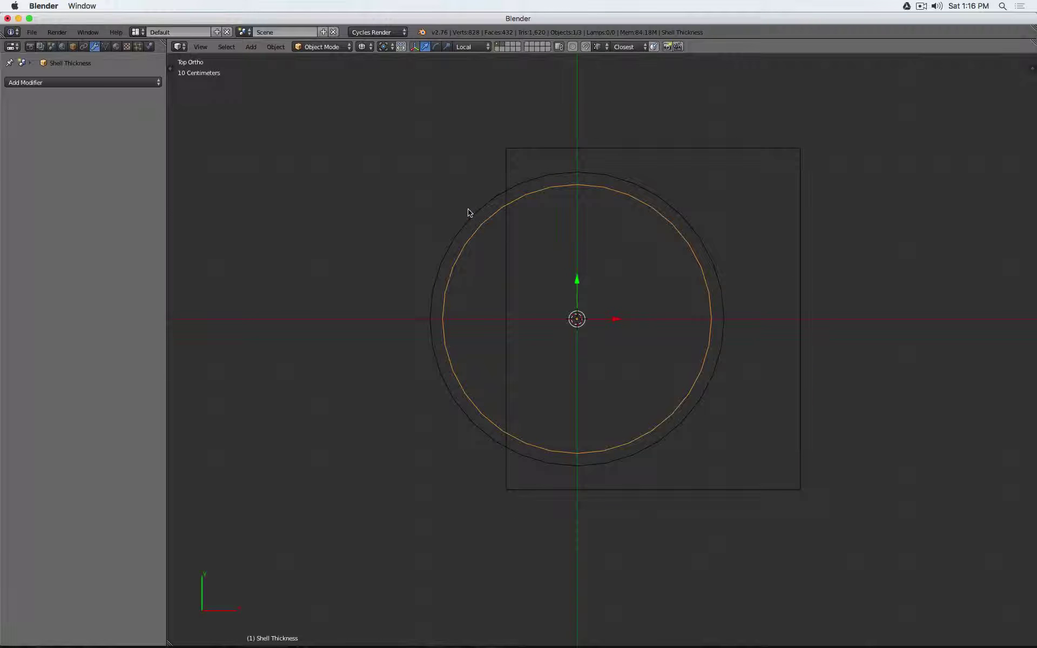
pyautogui.hotkey('shift', 'd')
pyautogui.rightClick(689, 283)
pyautogui.press('s')
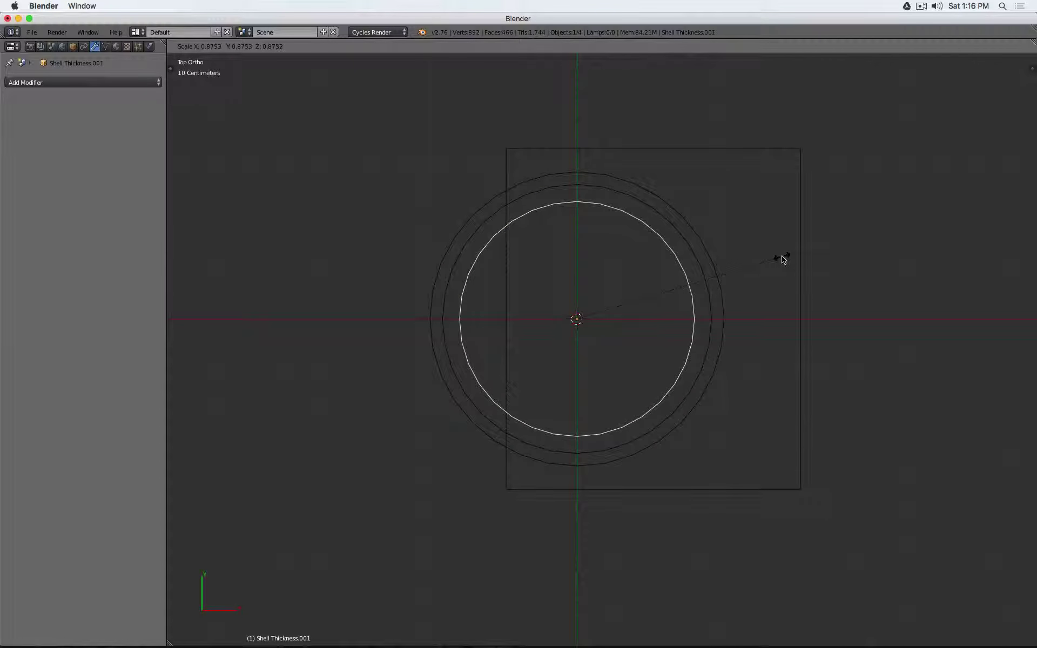
pyautogui.click(783, 259)
# Stretch the smallest cylinder along Z to a scale of about 1.039 and raise it about 15.79 cm, past the outer cylinder's top
pyautogui.press('KP_1')
pyautogui.press('s')
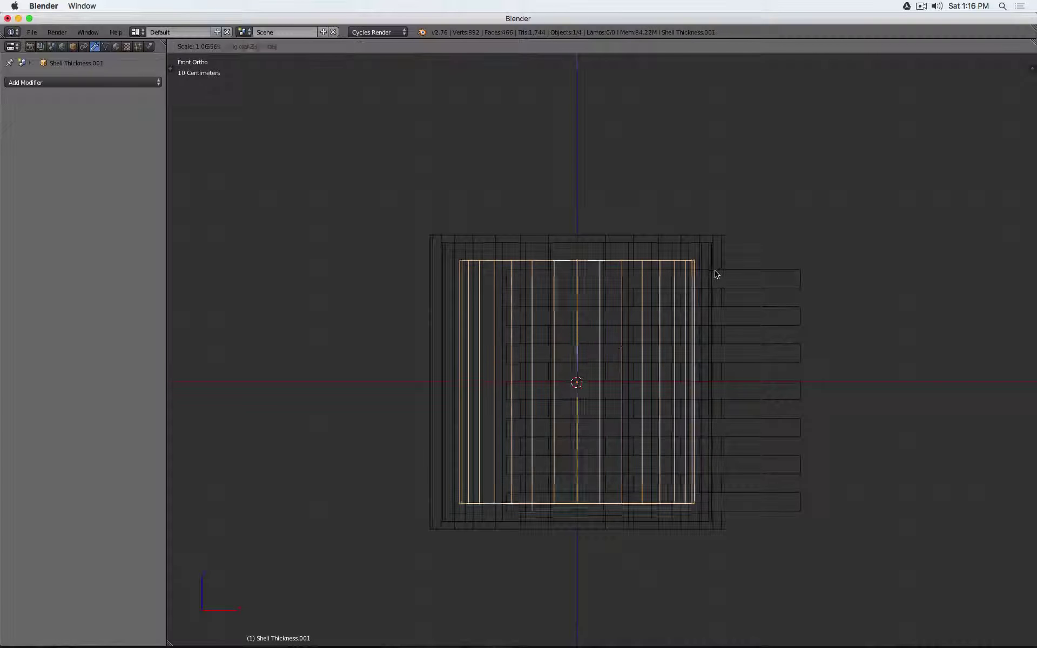
pyautogui.click(739, 245)
pyautogui.press('g')
pyautogui.press('z')
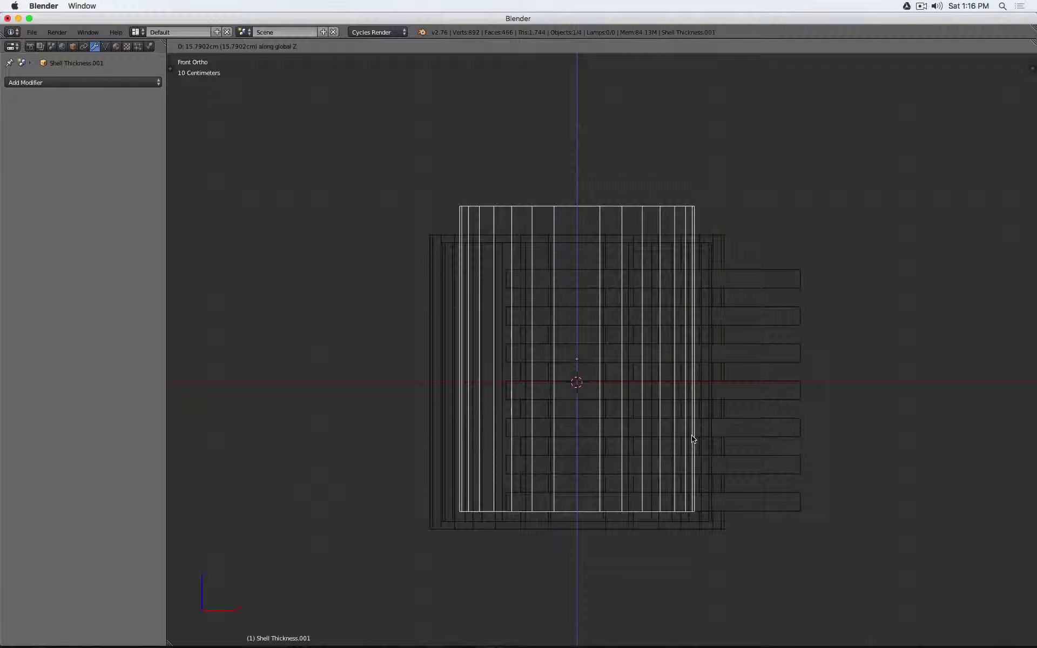
pyautogui.click(693, 439)
# Add a third Boolean modifier to the outer ribbed cylinder, set to Difference with the smallest cylinder as the cutter
pyautogui.press('z')
pyautogui.moveTo(672, 348)
pyautogui.mouseDown(button='middle')
pyautogui.moveTo(698, 374)
pyautogui.moveTo(701, 358)
pyautogui.moveTo(695, 371)
pyautogui.mouseUp(button='middle')
pyautogui.press('z')
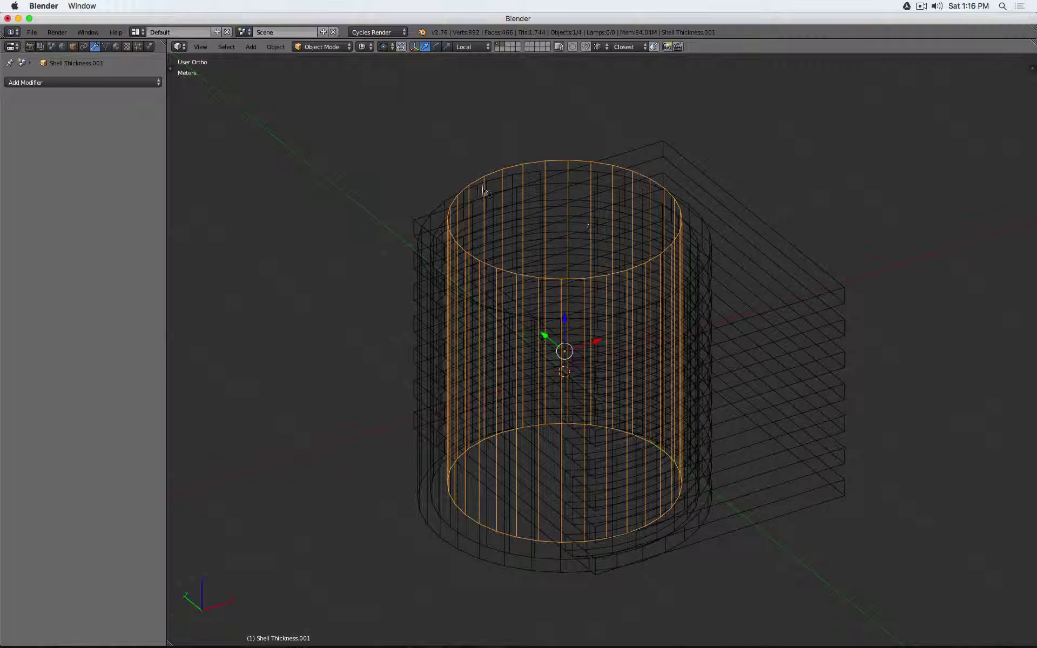
pyautogui.press('z')
pyautogui.rightClick(427, 263)
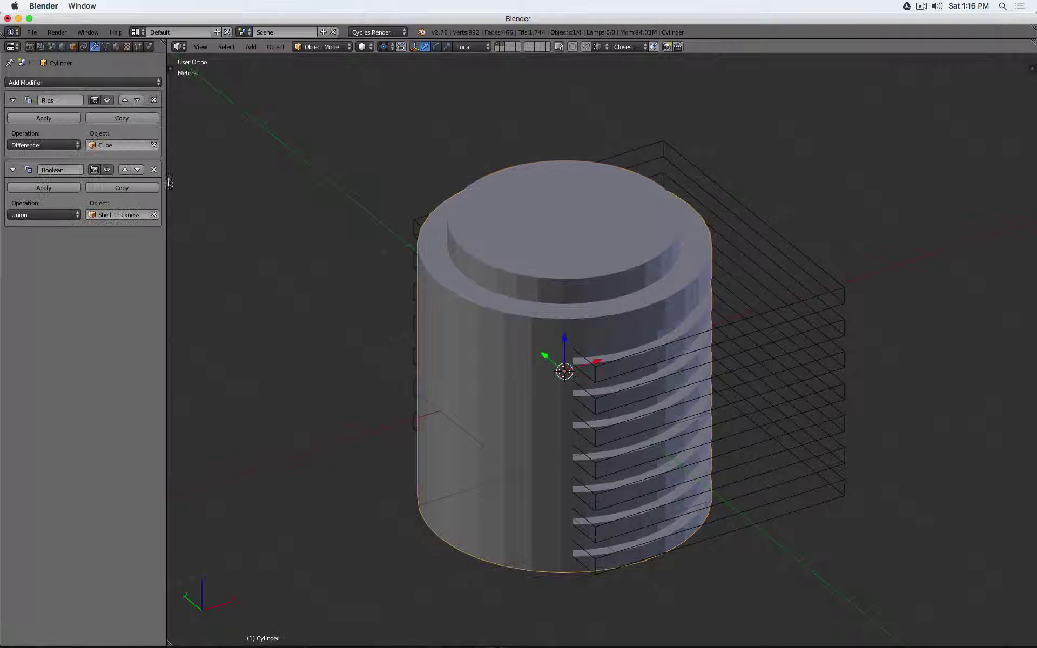
pyautogui.click(82, 81)
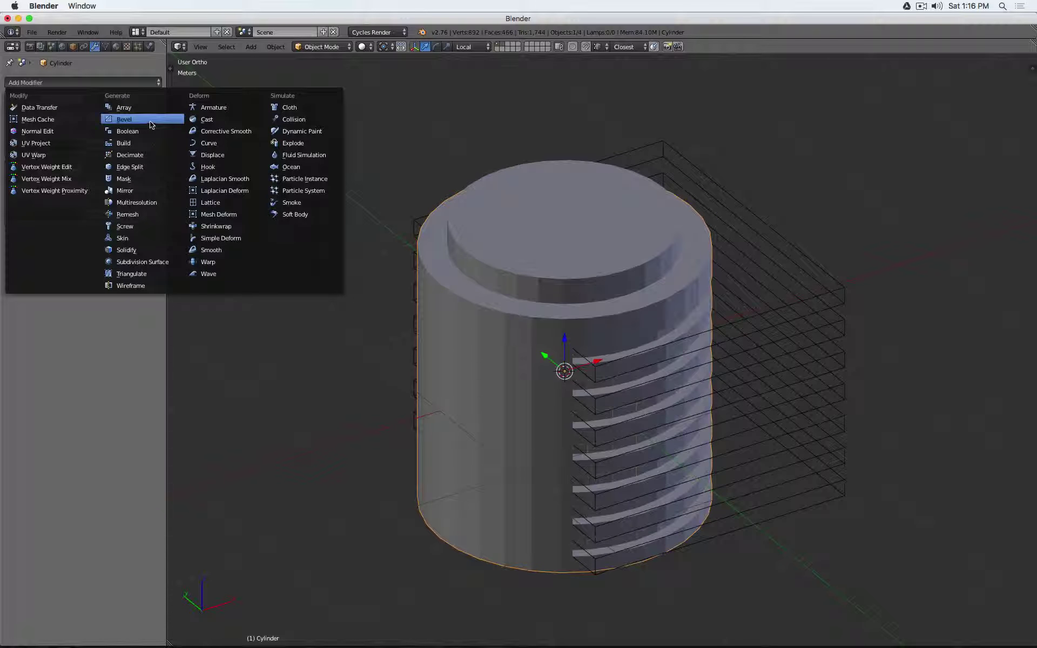
pyautogui.click(135, 132)
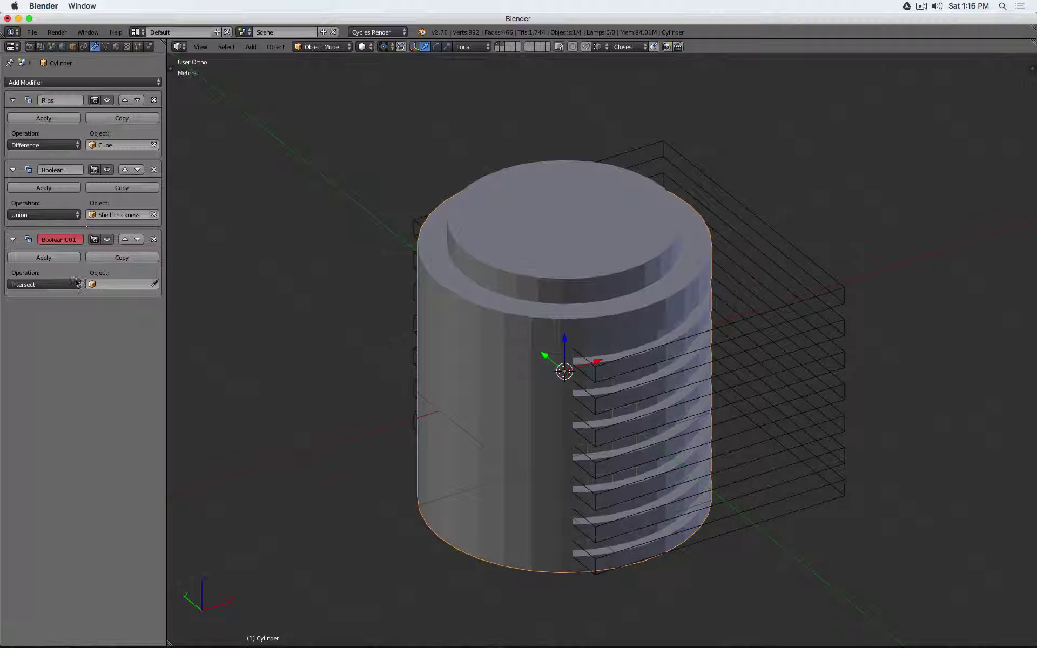
pyautogui.click(61, 284)
pyautogui.click(58, 249)
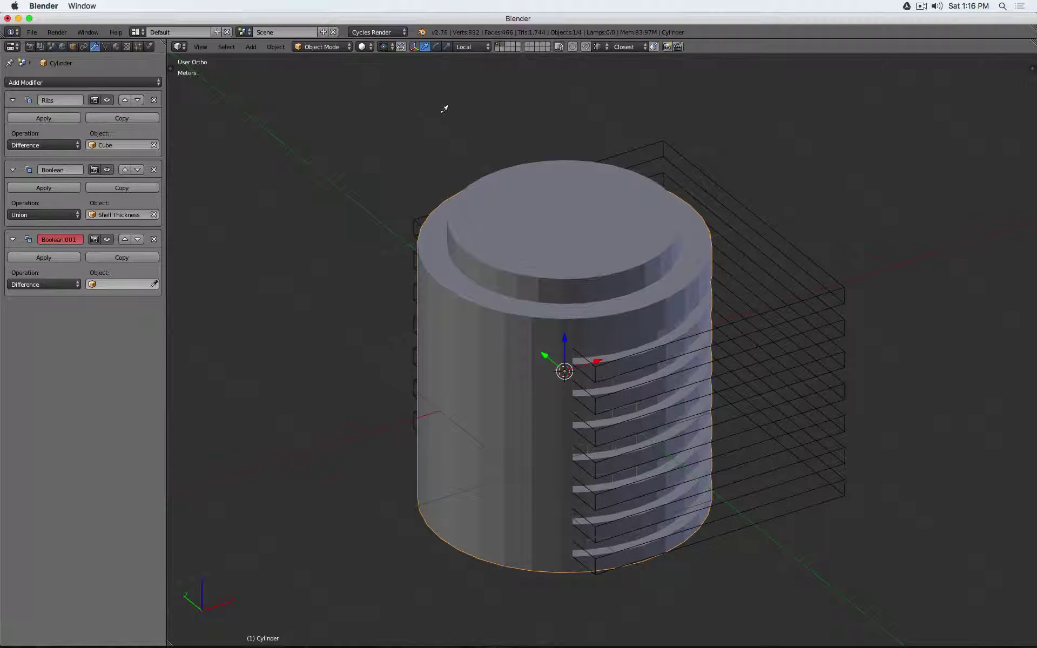
pyautogui.click(542, 153)
# Rename the smallest cutter cylinder as Core and set its maximum draw type to Wire
pyautogui.click(513, 172)
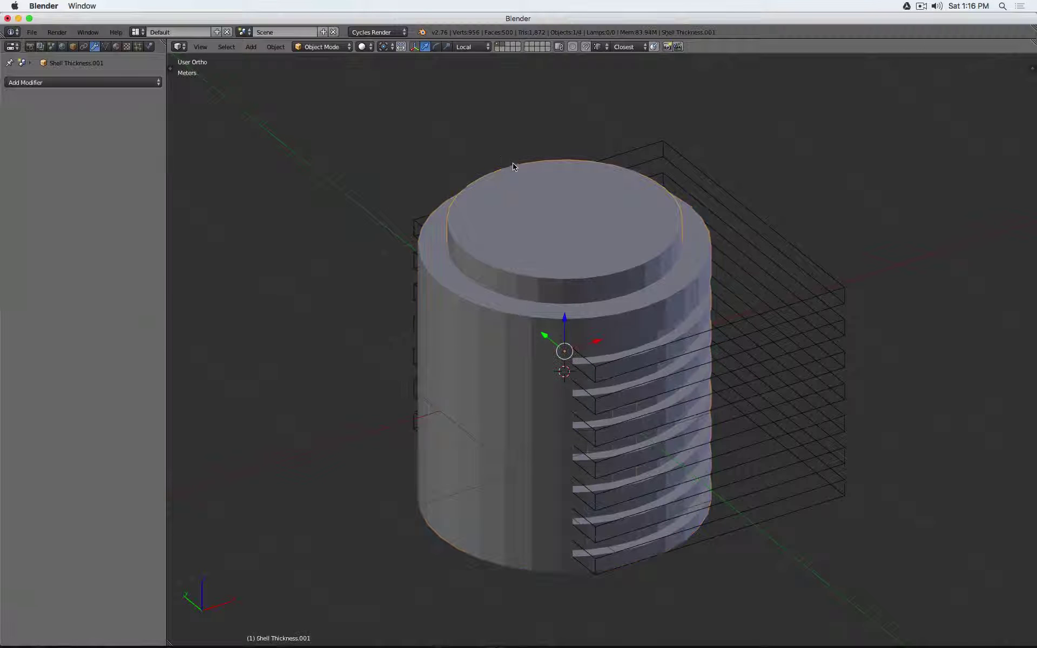
pyautogui.click(73, 47)
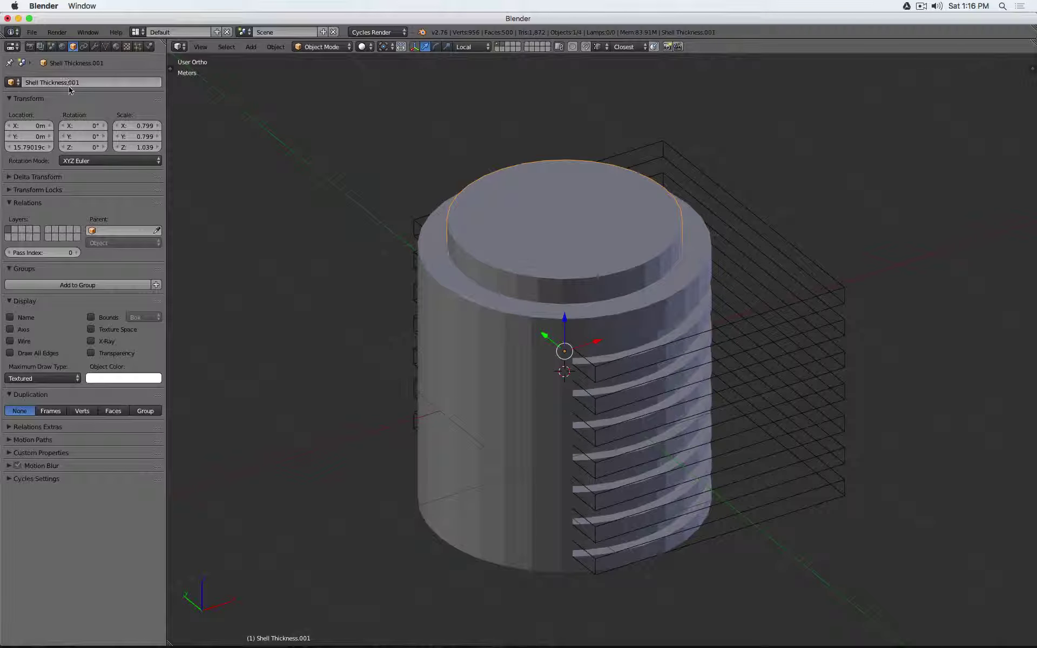
pyautogui.click(99, 79)
pyautogui.press('BackSpace')
pyautogui.write('Core')
pyautogui.press('Return')
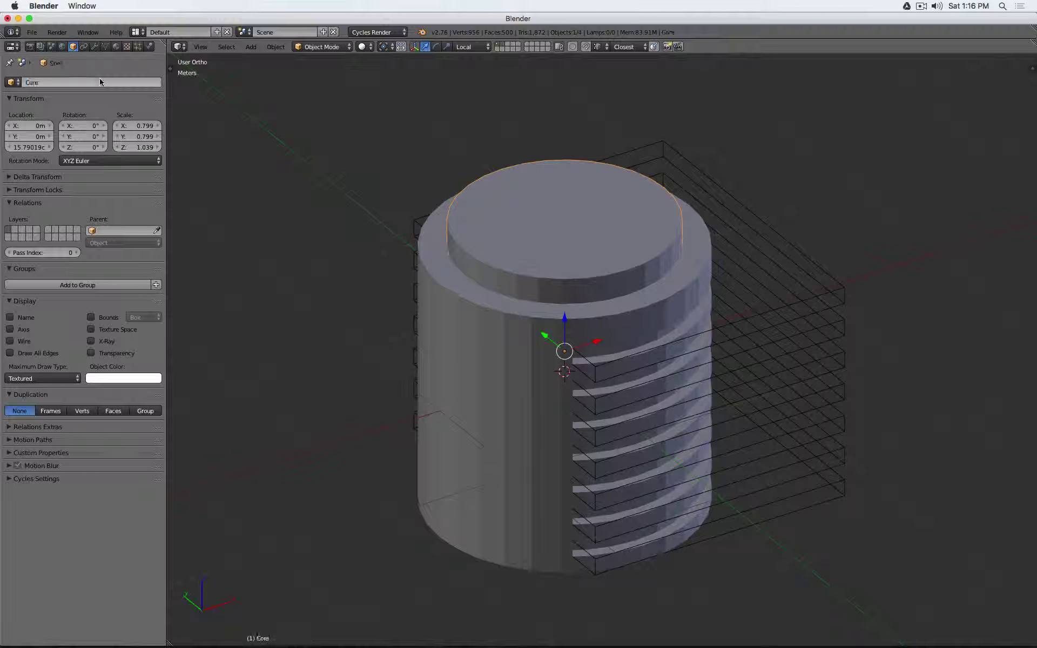
pyautogui.click(49, 378)
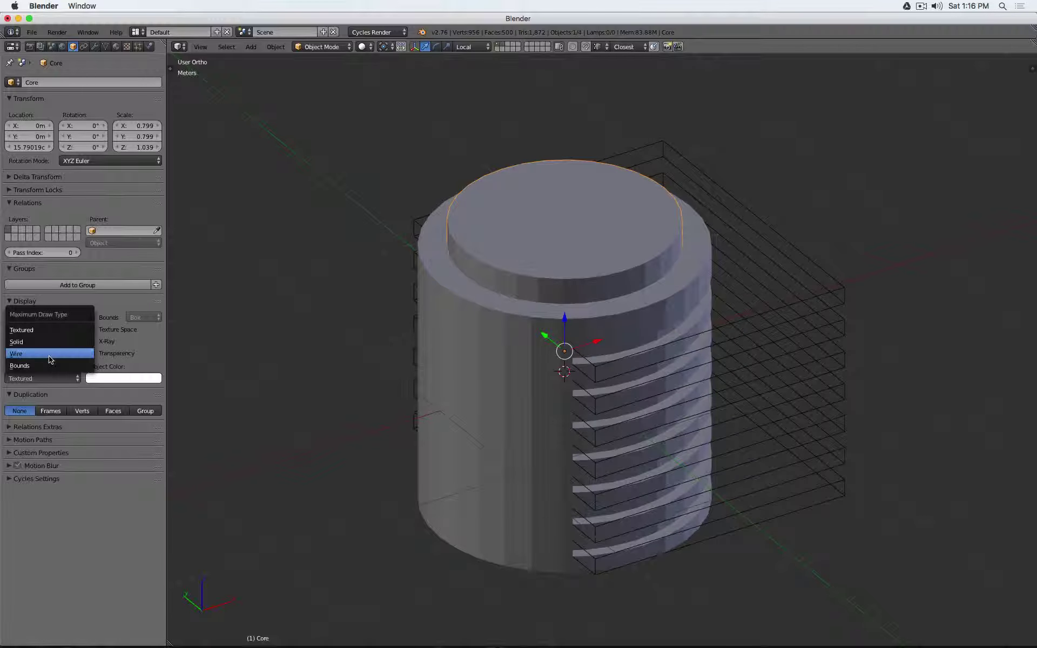
pyautogui.click(47, 354)
# Isolate the outer ribbed cylinder and clip the view to one quarter to examine its hollowed interior and slots
pyautogui.rightClick(484, 247)
pyautogui.press('z')
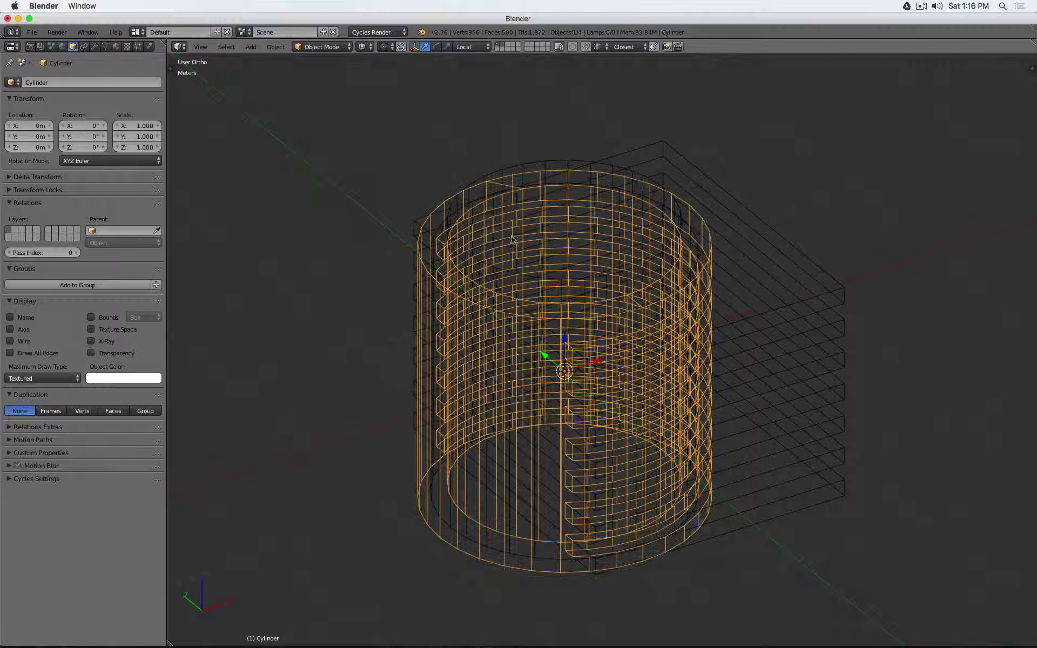
pyautogui.rightClick(501, 220)
pyautogui.rightClick(501, 220)
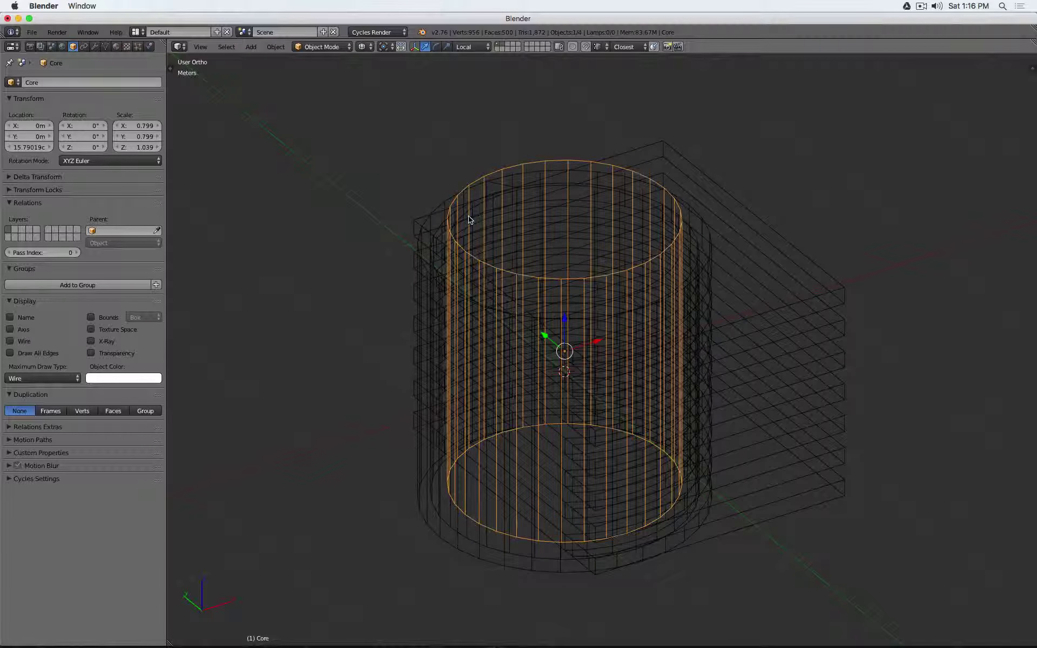
pyautogui.press('z')
pyautogui.rightClick(430, 274)
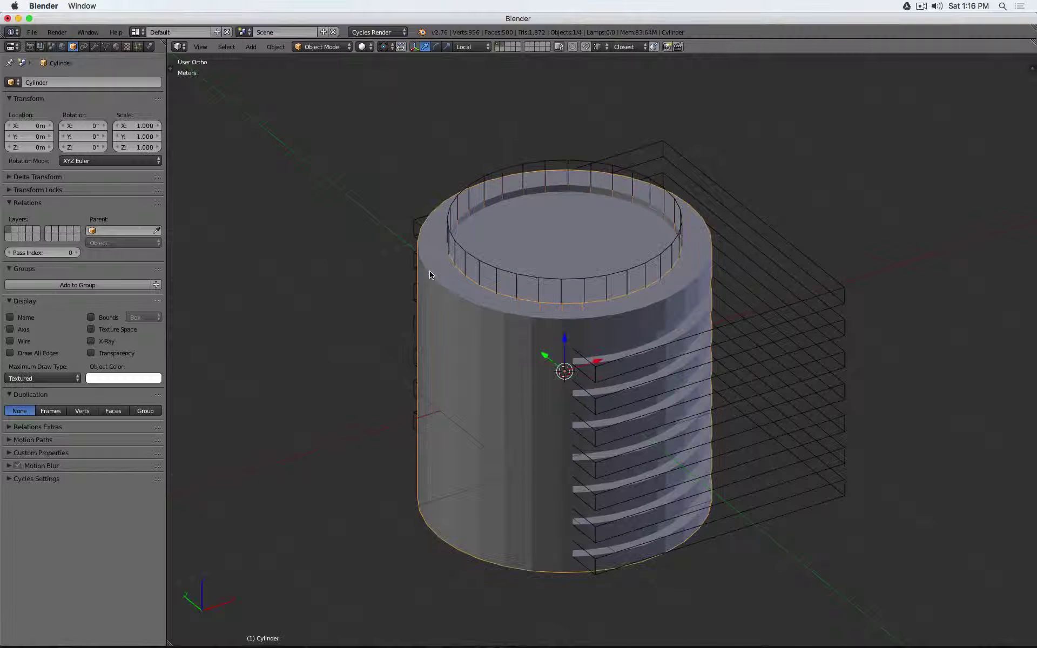
pyautogui.hotkey('shift', 'h')
pyautogui.moveTo(532, 259)
pyautogui.mouseDown(button='middle')
pyautogui.moveTo(563, 386)
pyautogui.moveTo(550, 315)
pyautogui.moveTo(505, 245)
pyautogui.moveTo(514, 310)
pyautogui.moveTo(587, 350)
pyautogui.mouseUp(button='middle')
pyautogui.press('z')
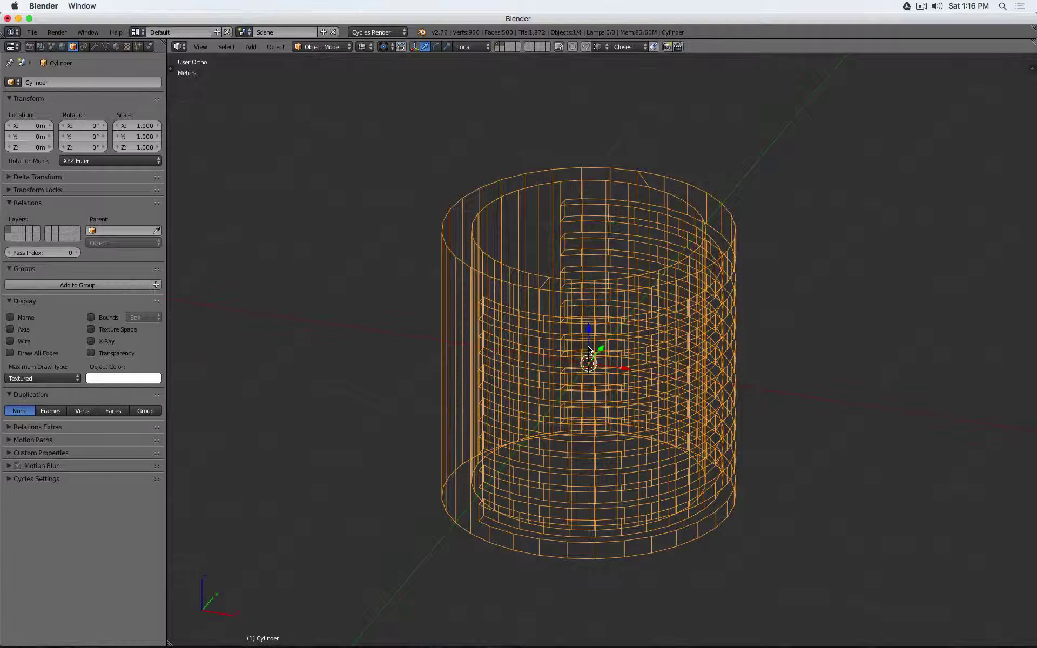
pyautogui.press('KP_7')
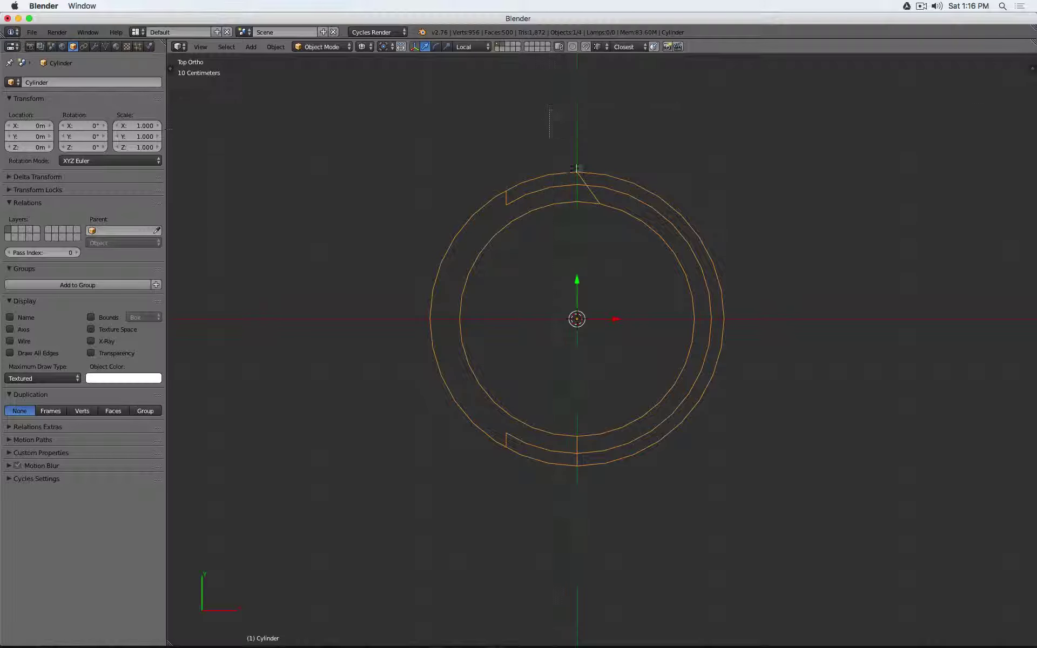
pyautogui.moveTo(549, 109)
pyautogui.mouseDown()
pyautogui.moveTo(759, 382)
pyautogui.moveTo(766, 326)
pyautogui.mouseUp()
pyautogui.hotkey('shift', 'z')
pyautogui.moveTo(763, 352); pyautogui.dragTo(392, 245, button='middle')
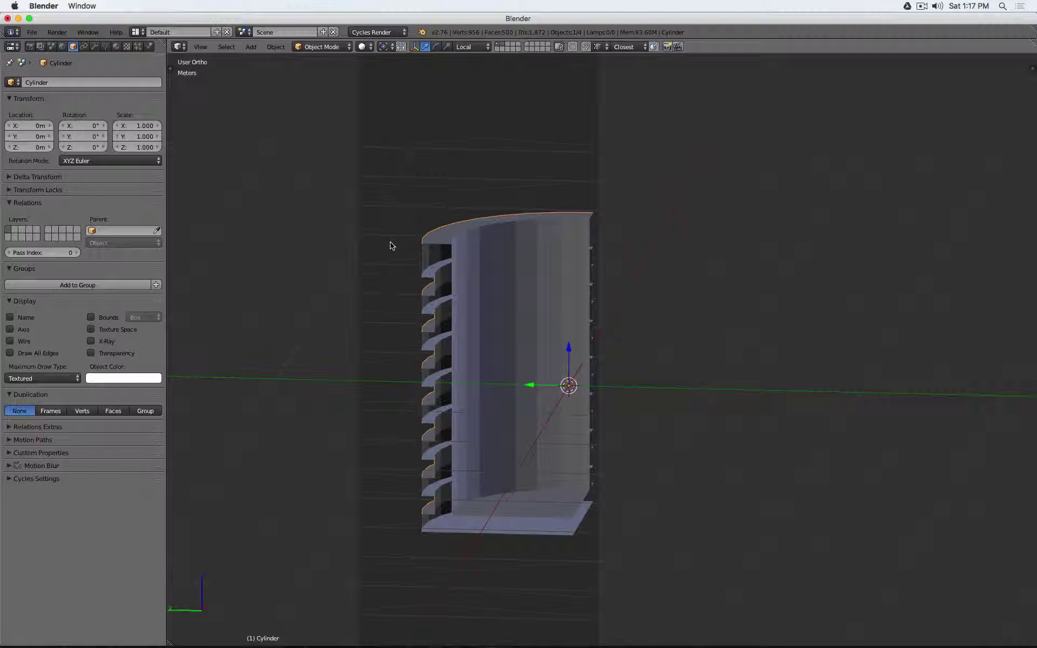
# Rename the outer cylinder's union modifier as Thickness and its last difference modifier as Core
pyautogui.click(95, 47)
pyautogui.click(60, 170)
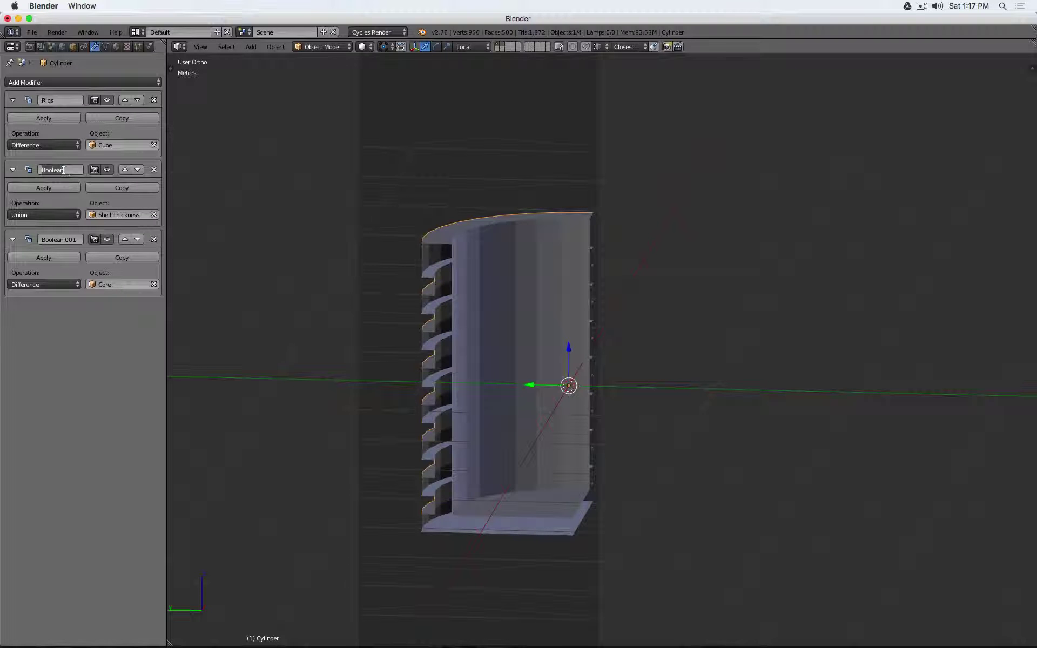
pyautogui.write('Thickness')
pyautogui.press('Return')
pyautogui.click(78, 239)
pyautogui.write('Core')
pyautogui.press('Return')
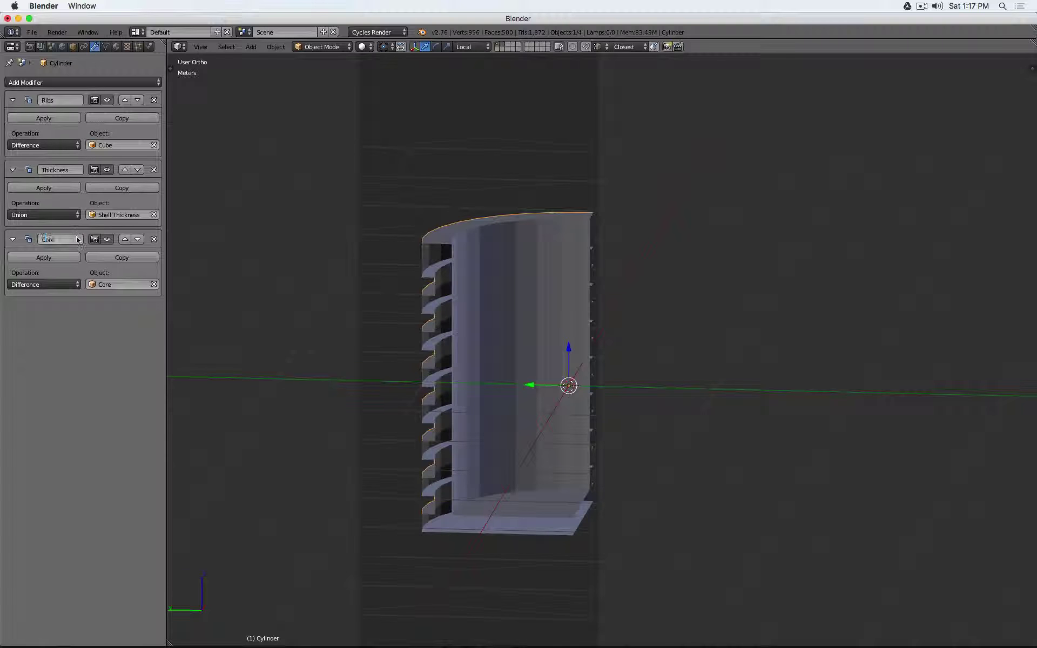
# Collapse the Core, Thickness and Ribs modifiers in the cylinder's modifier stack
pyautogui.click(12, 239)
pyautogui.click(13, 170)
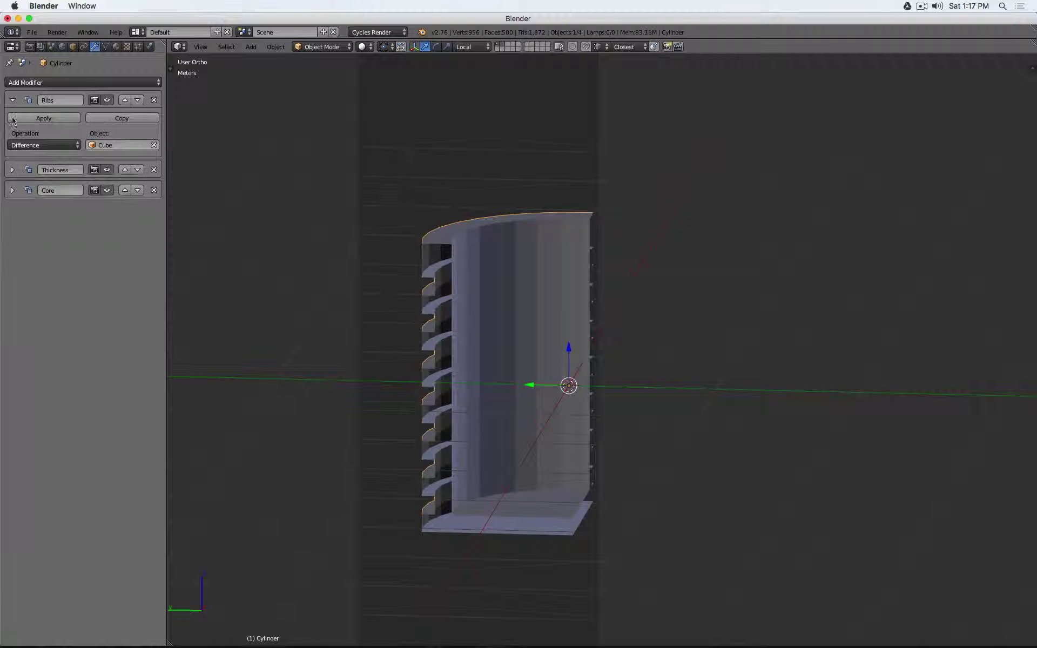
pyautogui.click(13, 100)
# Reorder the modifier stack to Core, Thickness, Ribs and clip the view to part of the cylinder to examine its interior
pyautogui.click(126, 142)
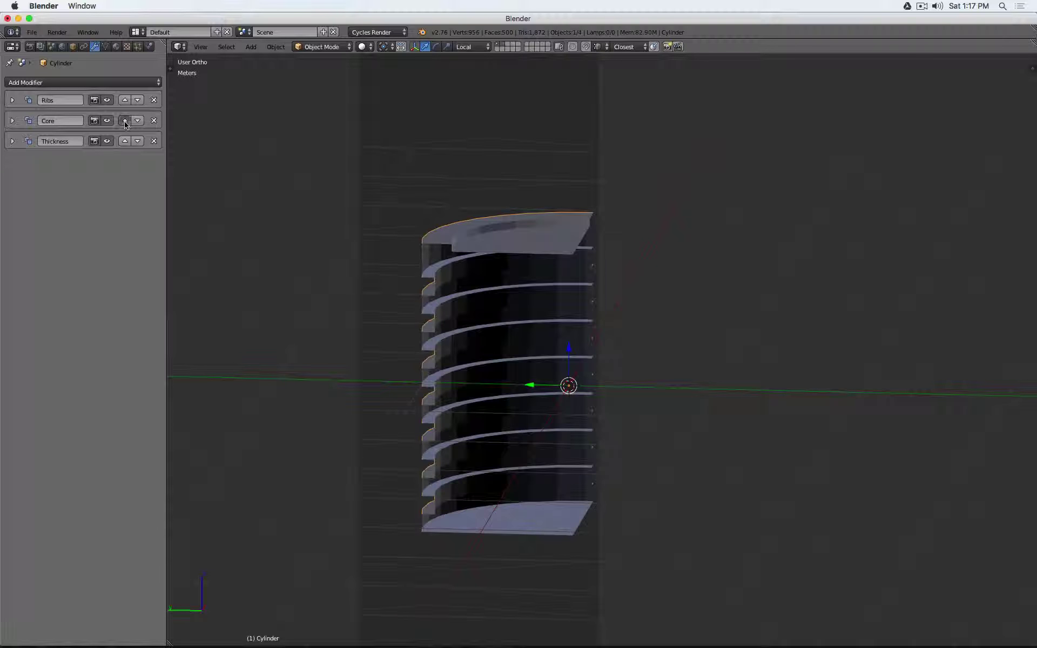
pyautogui.click(124, 121)
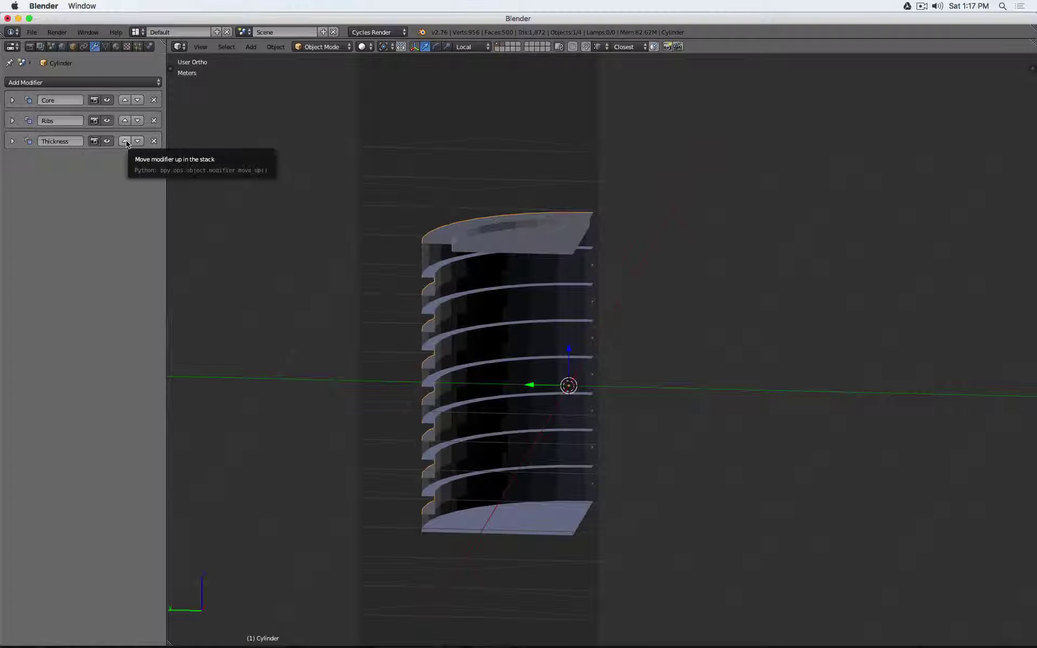
pyautogui.click(126, 142)
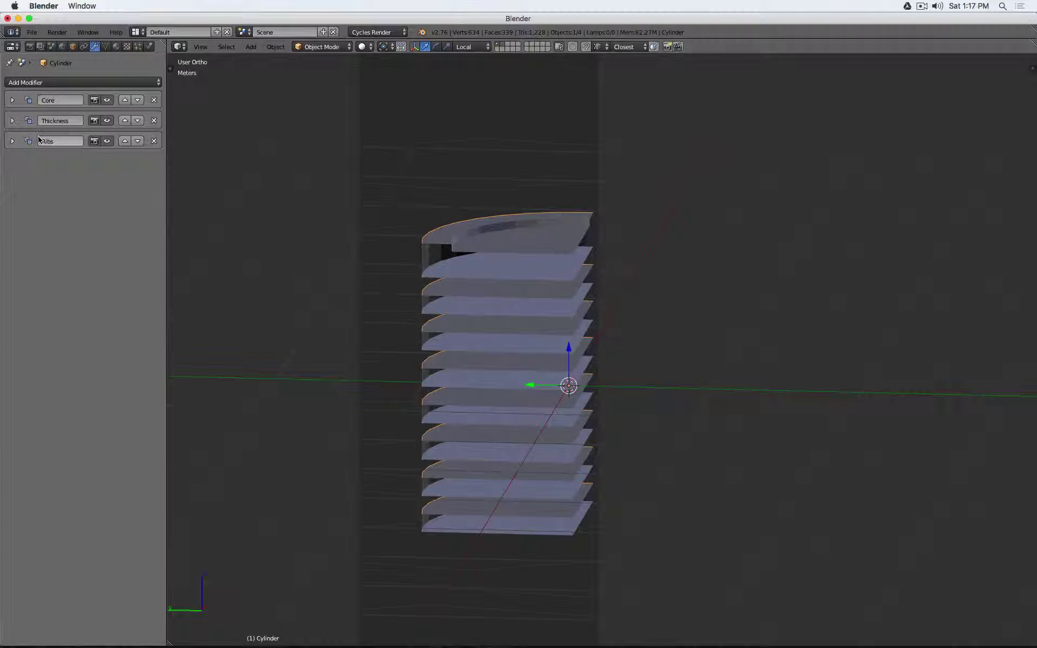
pyautogui.moveTo(376, 240); pyautogui.dragTo(768, 315, button='middle')
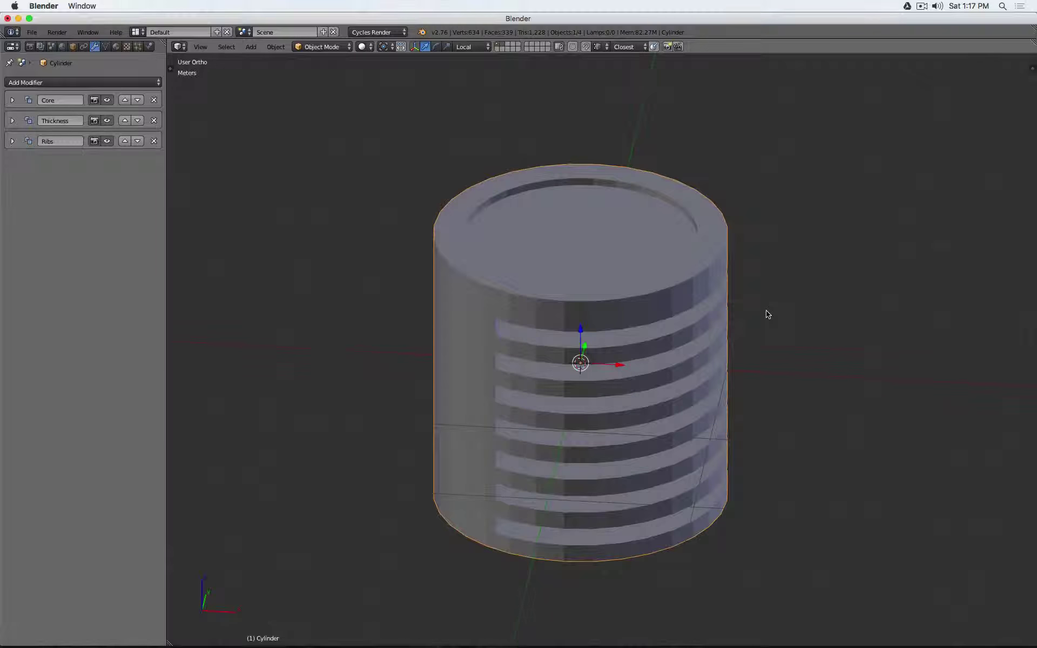
pyautogui.press('KP_7')
pyautogui.press('b')
pyautogui.moveTo(516, 108); pyautogui.dragTo(762, 321)
pyautogui.moveTo(760, 336); pyautogui.dragTo(799, 287, button='middle')
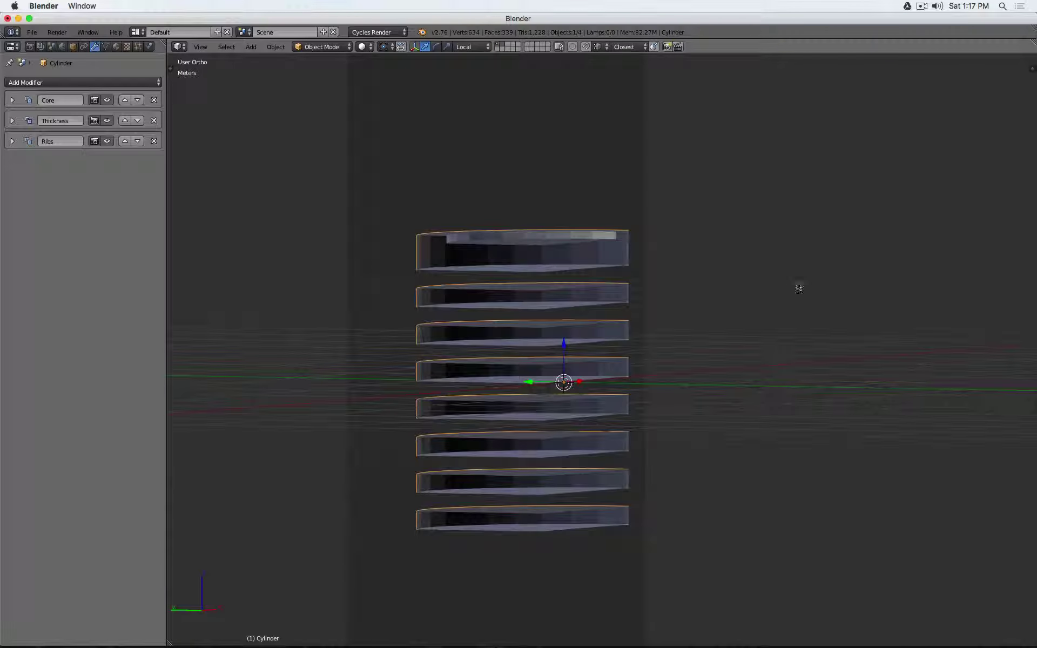
# Move the Ribs modifier above Thickness and turn off Thickness's viewport display to compare the slots
pyautogui.click(126, 142)
pyautogui.moveTo(416, 302); pyautogui.dragTo(432, 262, button='middle')
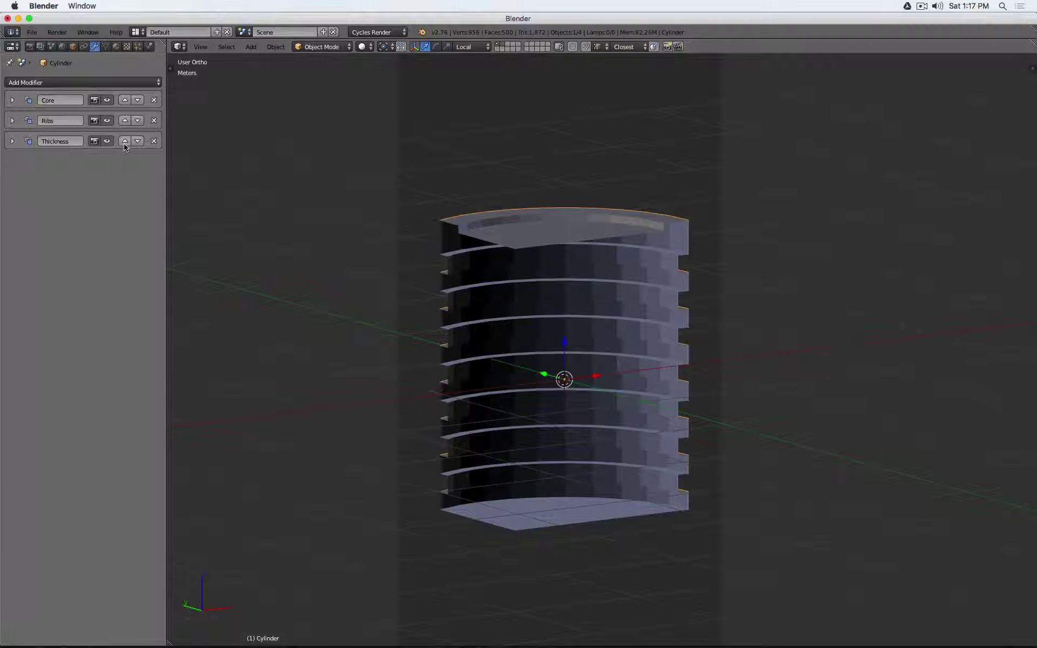
pyautogui.click(108, 142)
pyautogui.click(108, 142)
pyautogui.click(108, 142)
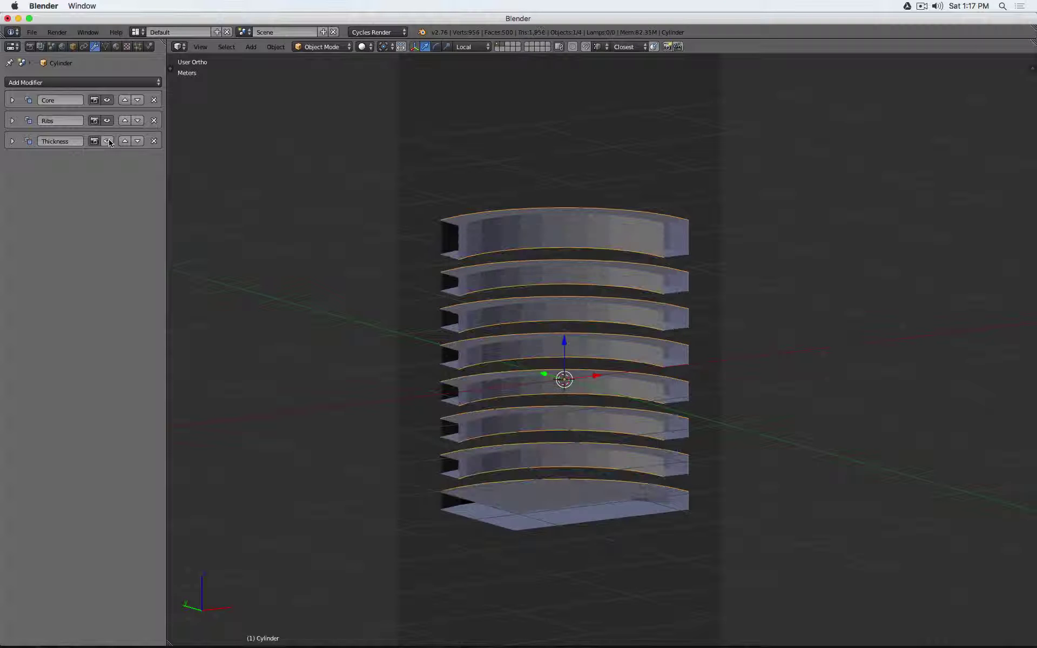
pyautogui.moveTo(655, 347); pyautogui.dragTo(428, 331, button='middle')
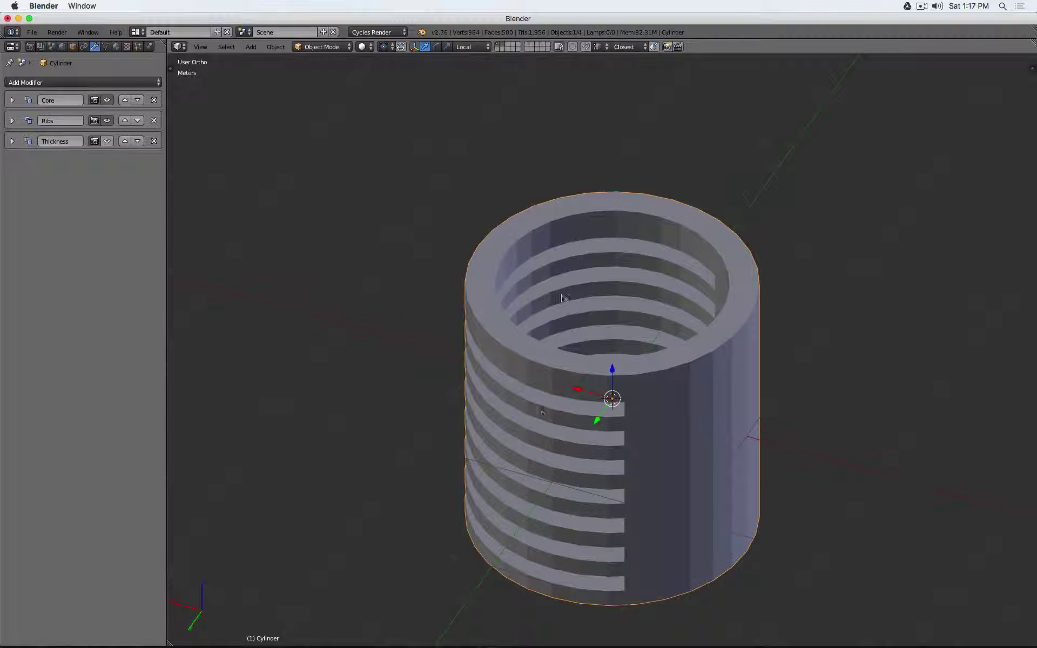
pyautogui.moveTo(540, 423); pyautogui.dragTo(553, 367, button='middle')
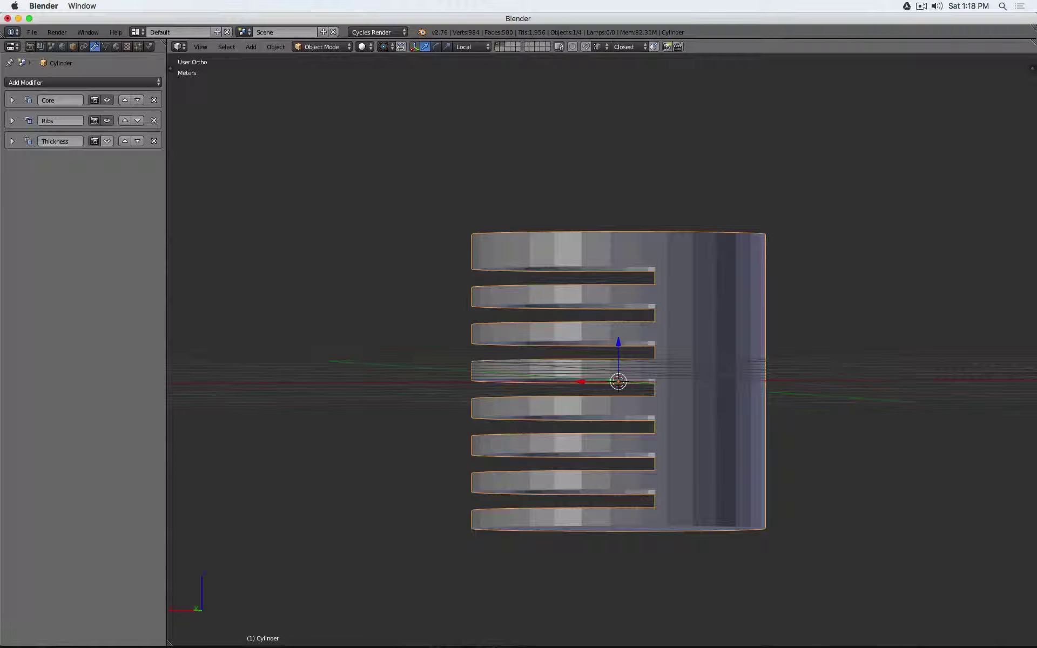
# Hide the Ribs and Core modifiers in the viewport, then re-enable Core and Ribs one by one to examine each cut
pyautogui.click(107, 120)
pyautogui.click(107, 100)
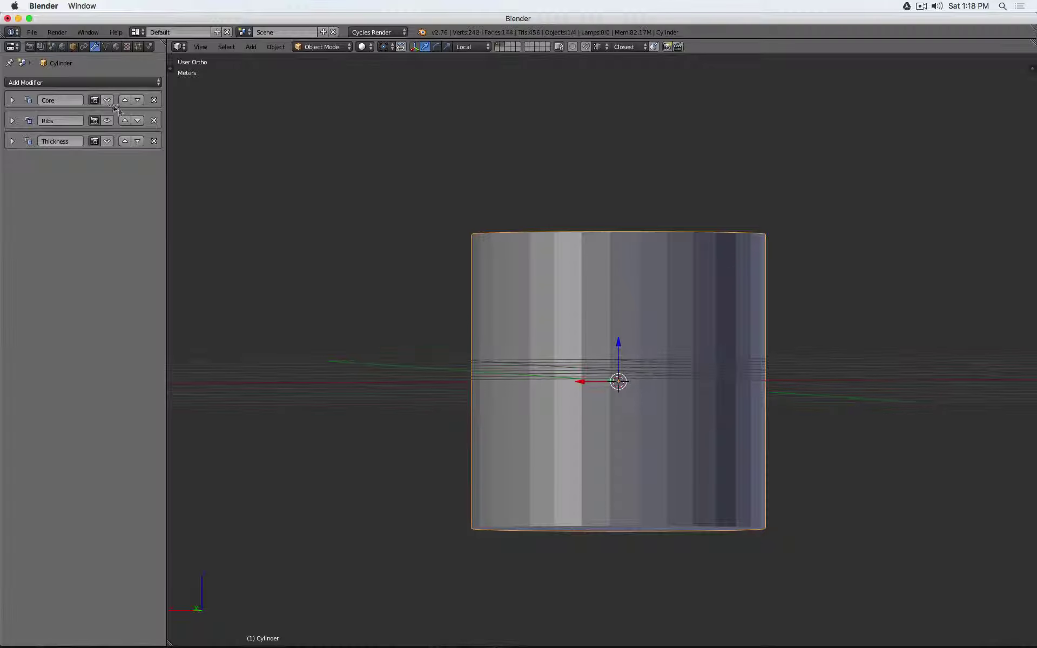
pyautogui.press('z')
pyautogui.click(107, 100)
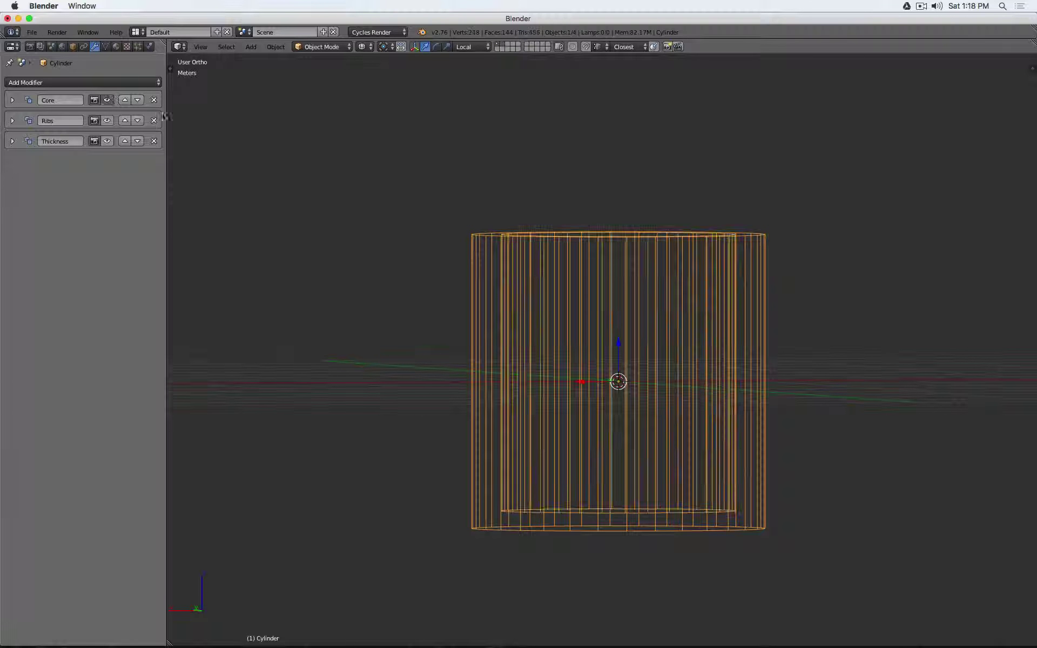
pyautogui.moveTo(476, 189); pyautogui.dragTo(479, 244, button='middle')
pyautogui.press('z')
pyautogui.click(107, 121)
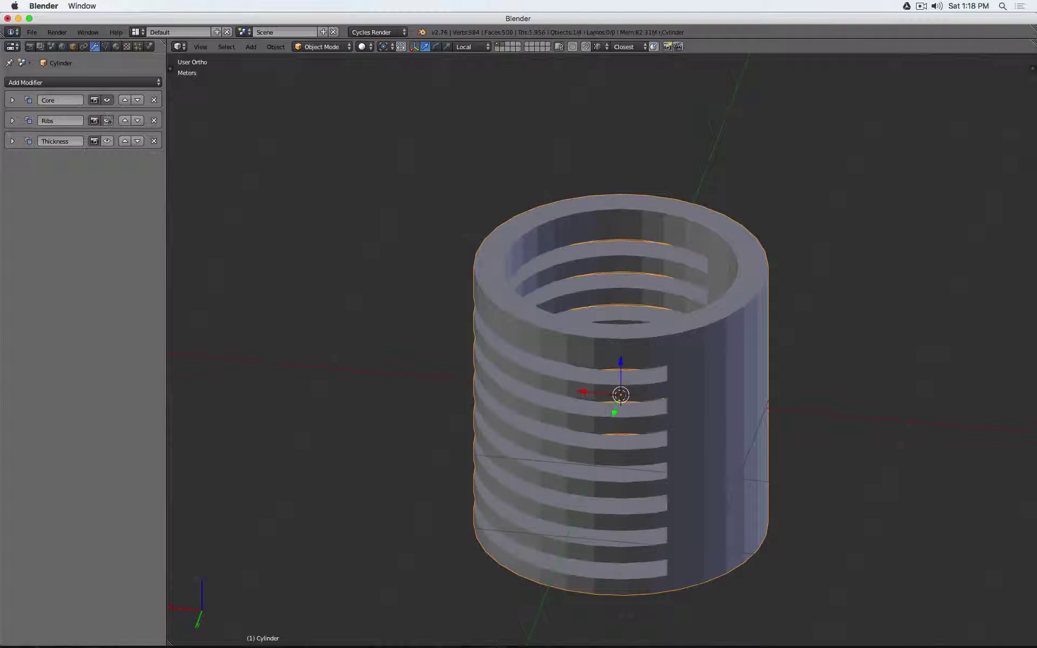
# Restore the modifier order to Ribs, Thickness, Core and turn Thickness's viewport display back on
pyautogui.moveTo(254, 231); pyautogui.dragTo(394, 273, button='middle')
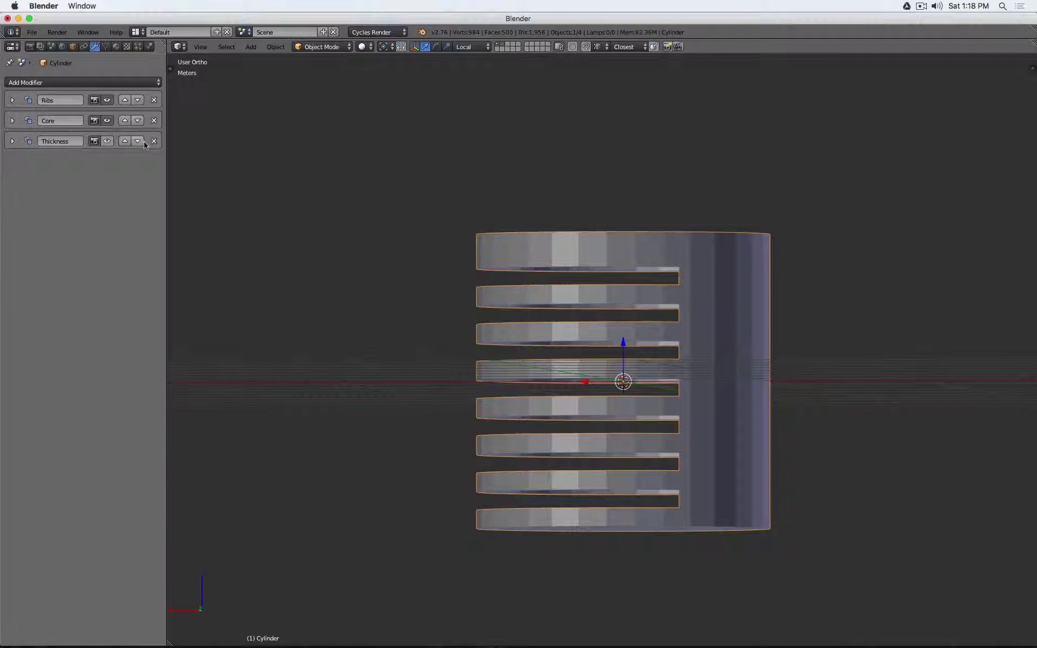
pyautogui.click(139, 120)
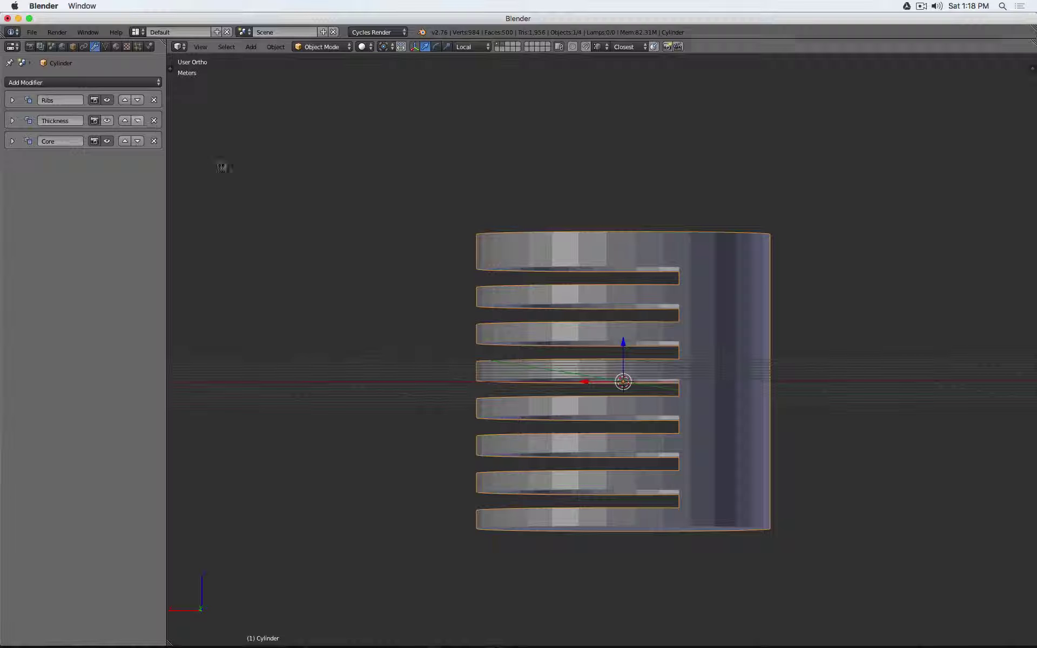
pyautogui.click(108, 121)
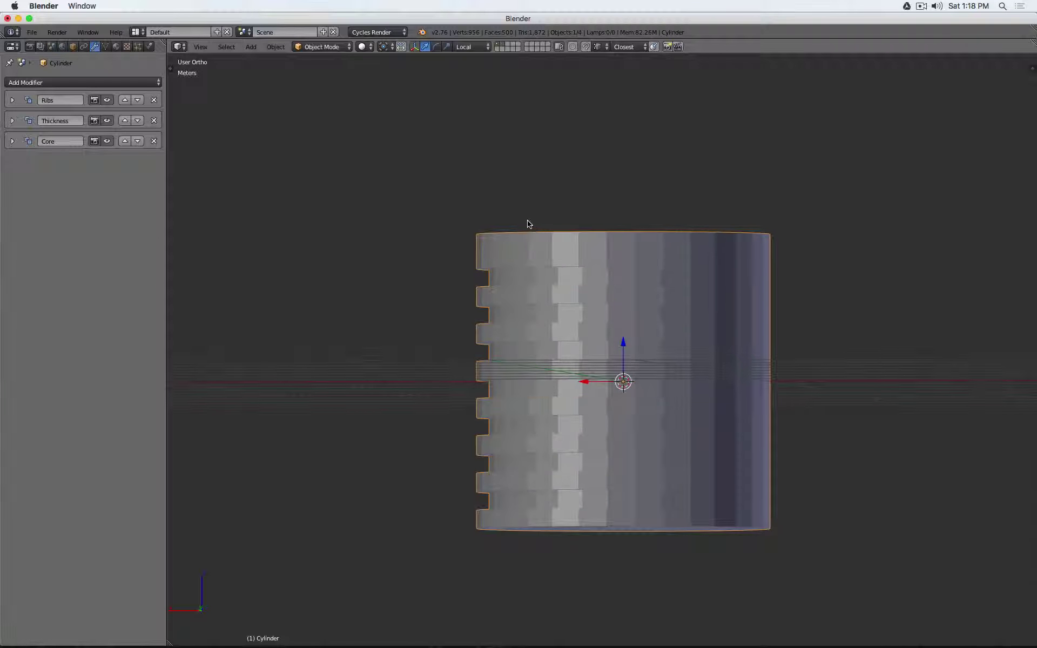
# Toggle the viewport display of the Core, Ribs and Thickness modifiers and examine the cylinder from several sides in solid and wireframe
pyautogui.moveTo(528, 224); pyautogui.dragTo(518, 253, button='middle')
pyautogui.click(107, 141)
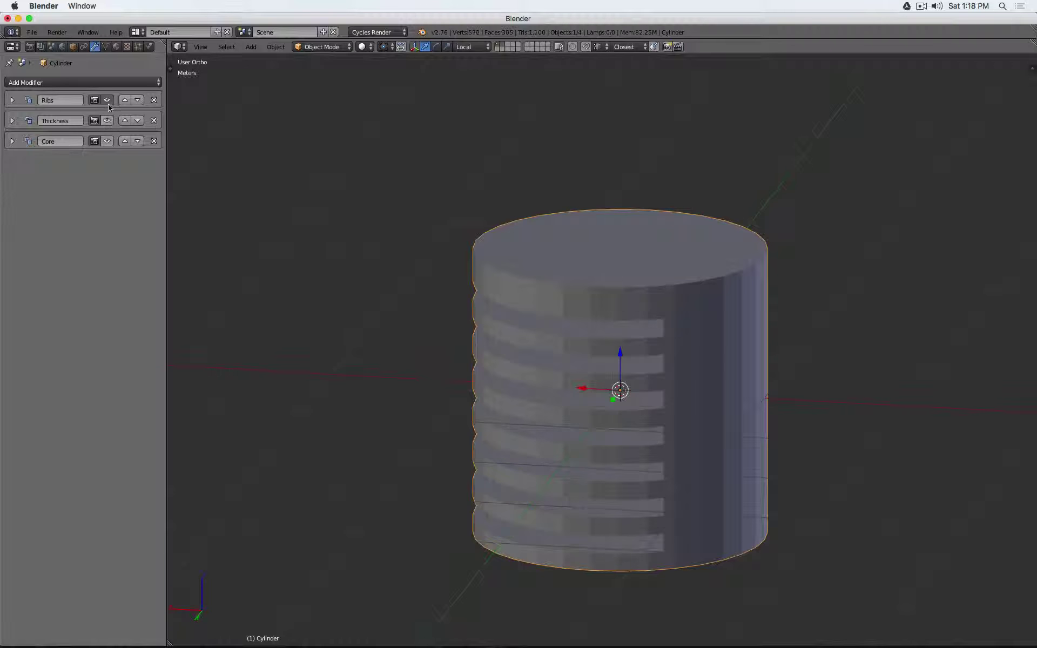
pyautogui.click(107, 100)
pyautogui.click(107, 100)
pyautogui.click(106, 121)
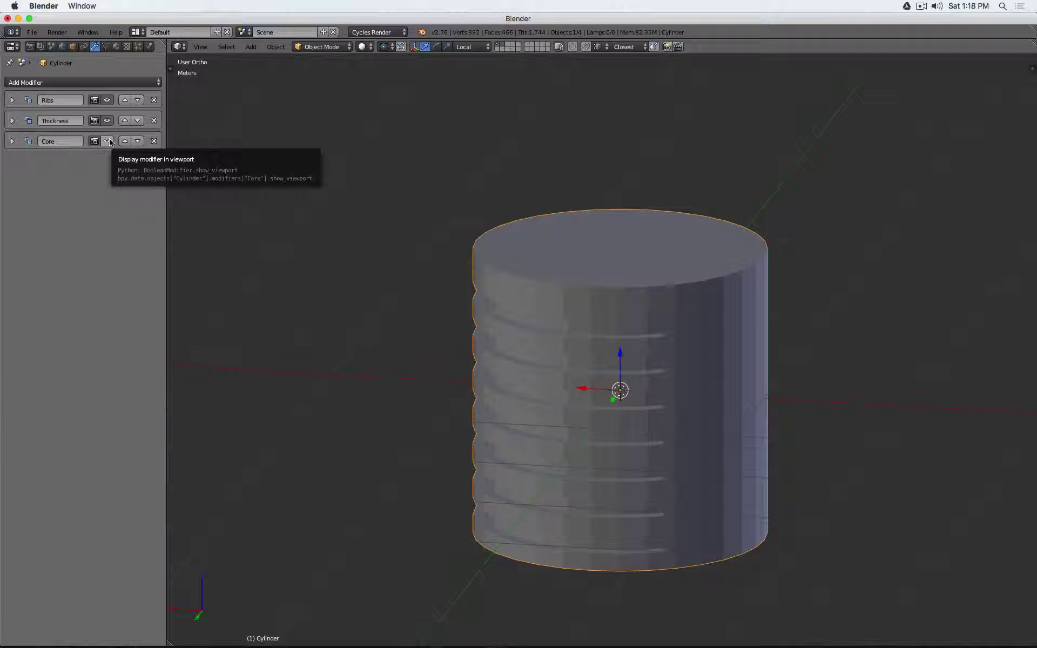
pyautogui.click(108, 142)
pyautogui.moveTo(557, 266); pyautogui.dragTo(826, 232, button='middle')
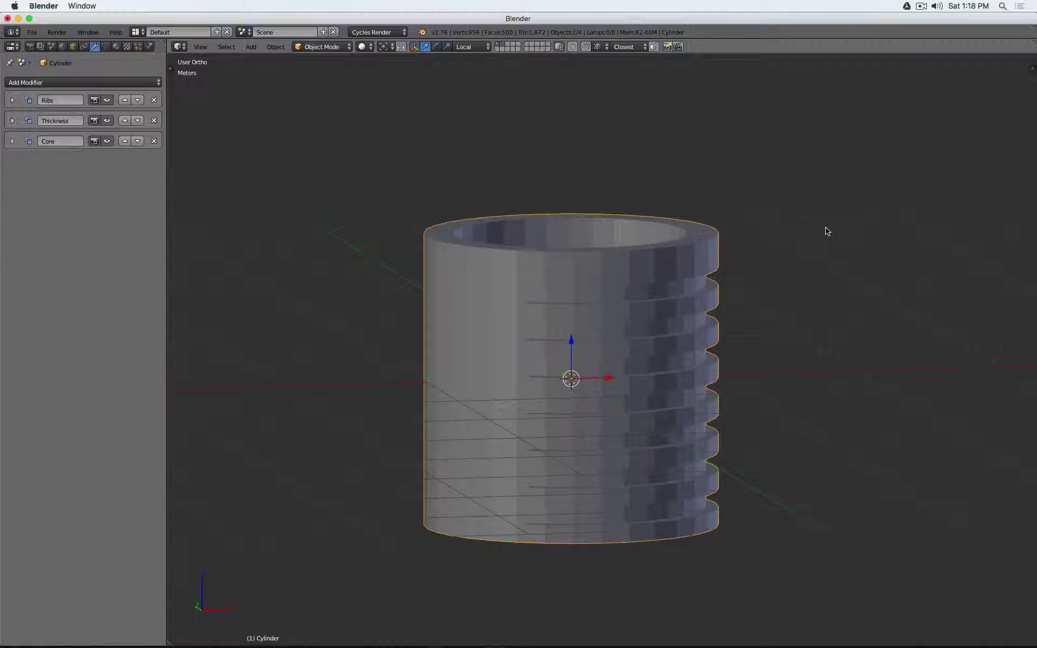
pyautogui.press('KP_1')
pyautogui.press('KP_3')
pyautogui.press('z')
pyautogui.press('z')
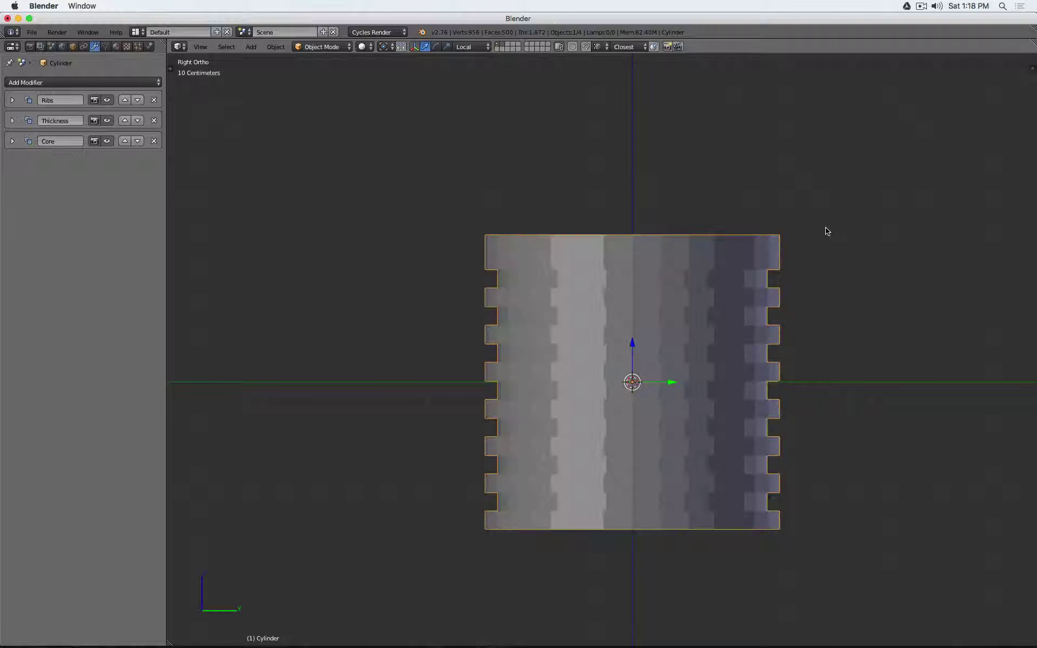
pyautogui.moveTo(827, 231); pyautogui.dragTo(719, 246, button='middle')
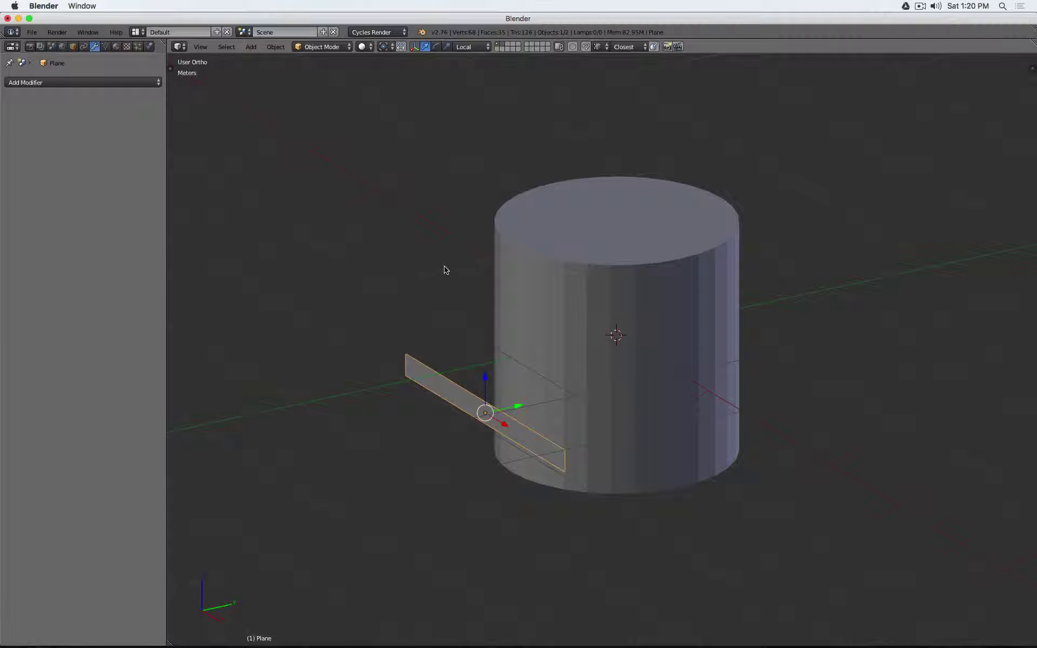
# Add an Array modifier to the narrow plane with a count of 4 and a relative offset of 0 in X and 2 in Z
pyautogui.moveTo(434, 349); pyautogui.dragTo(587, 344, button='middle')
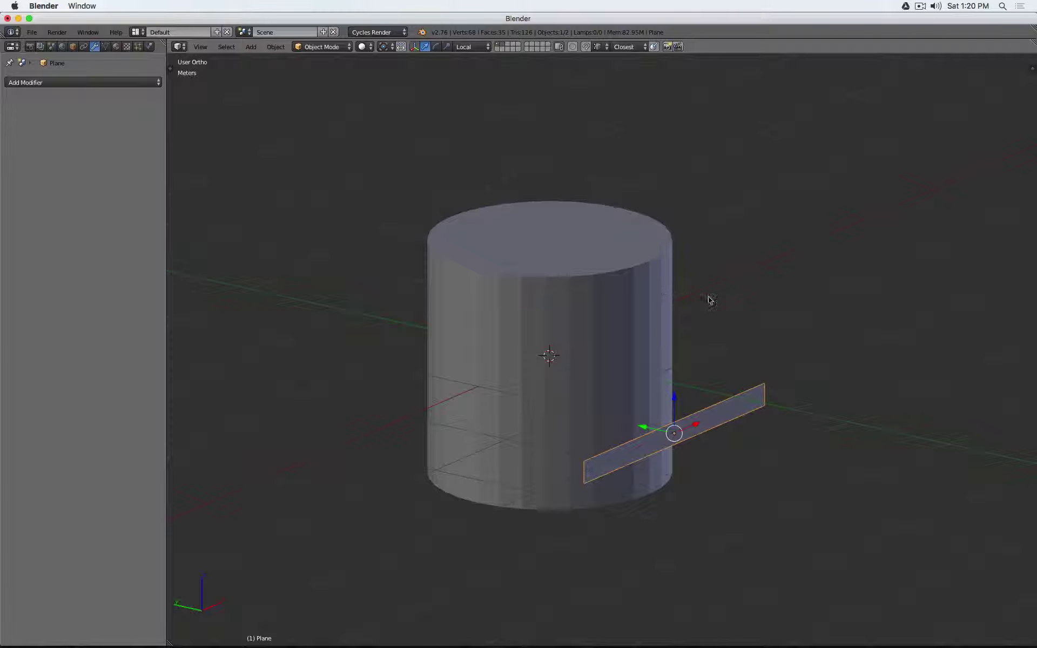
pyautogui.moveTo(710, 300); pyautogui.dragTo(405, 243, button='middle')
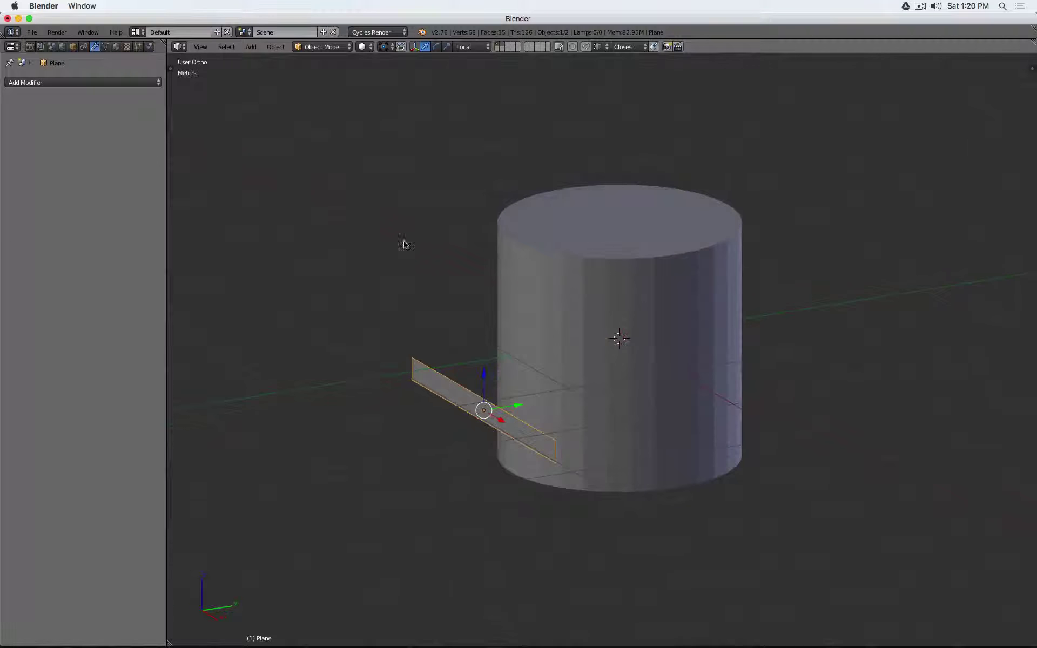
pyautogui.click(53, 83)
pyautogui.click(139, 107)
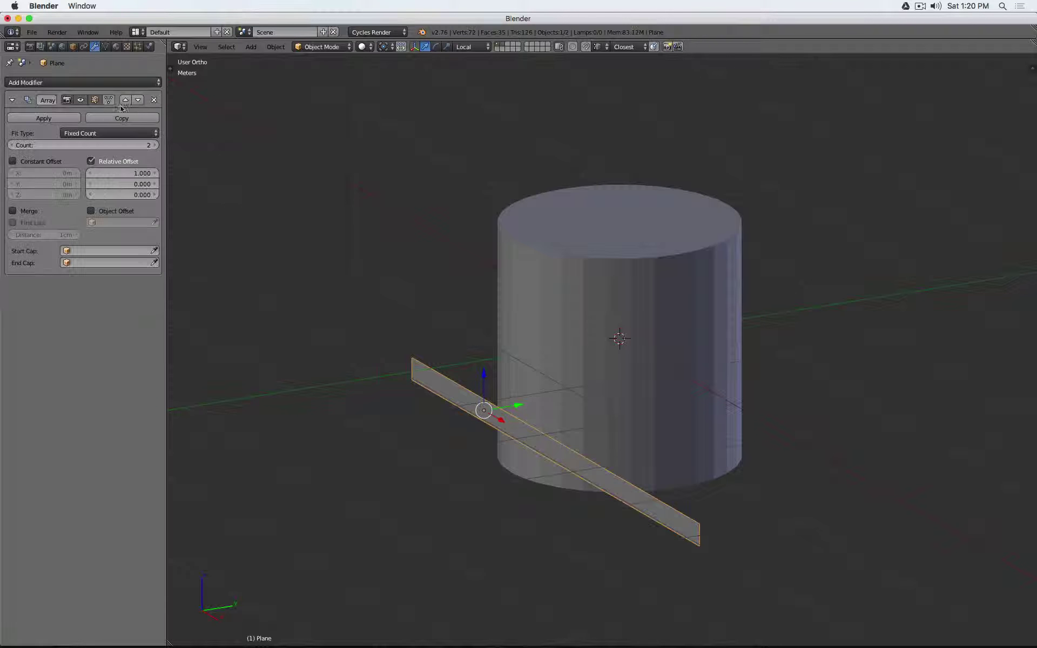
pyautogui.click(112, 173)
pyautogui.write('0')
pyautogui.press('Tab')
pyautogui.press('Tab')
pyautogui.write('2')
pyautogui.press('Return')
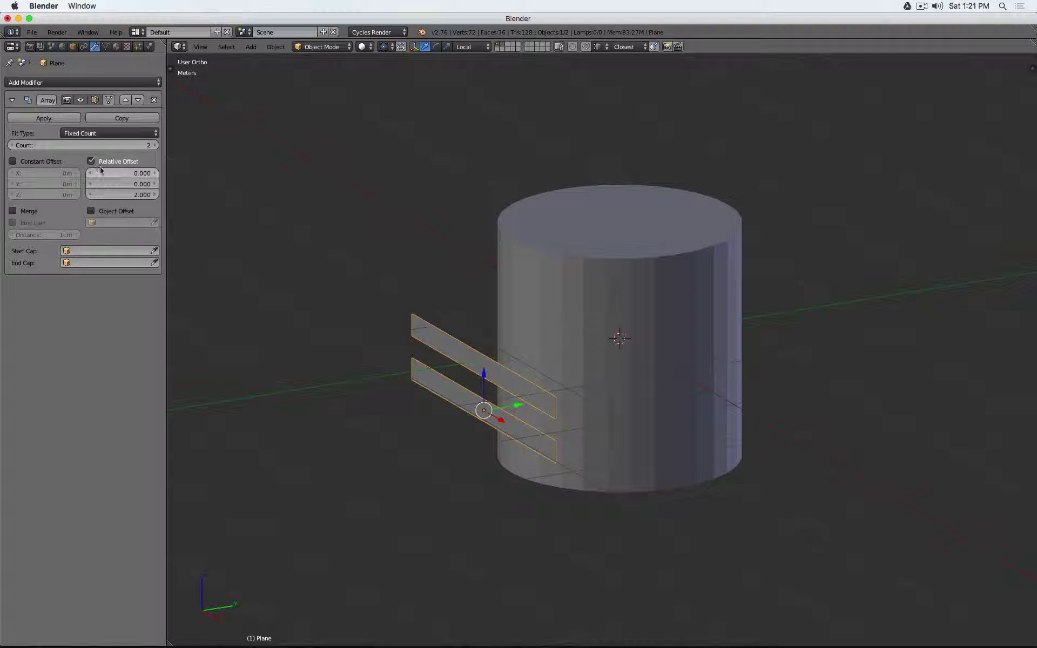
pyautogui.click(155, 144)
pyautogui.click(155, 144)
pyautogui.moveTo(486, 253); pyautogui.dragTo(473, 282, button='middle')
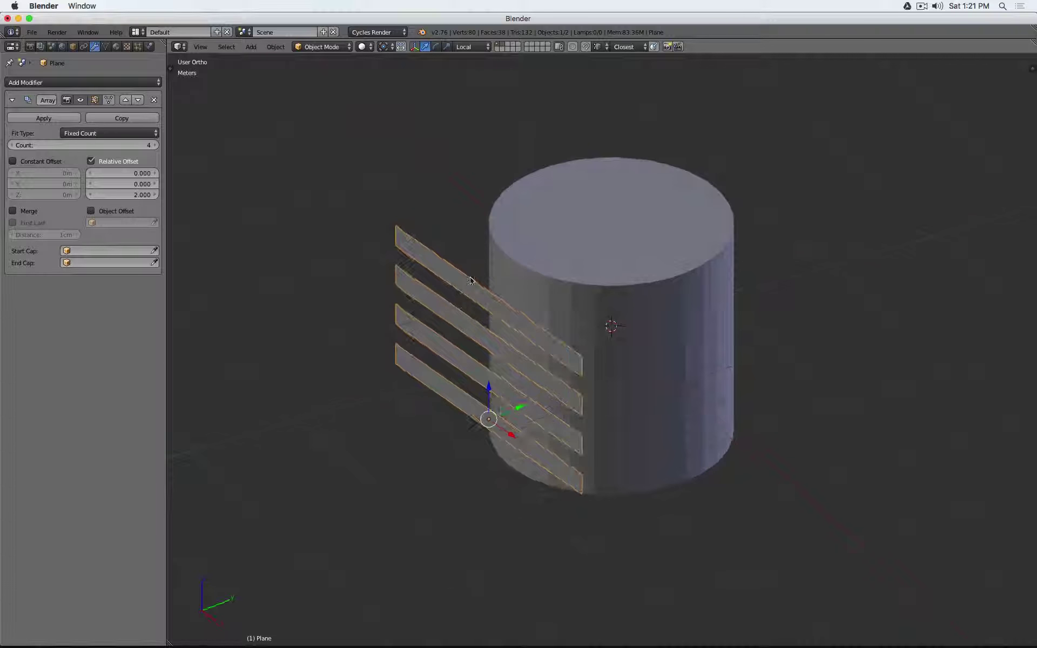
# Add a Shrinkwrap modifier to the arrayed plane, targeting the cylinder in Project mode along the Y axis
pyautogui.click(124, 83)
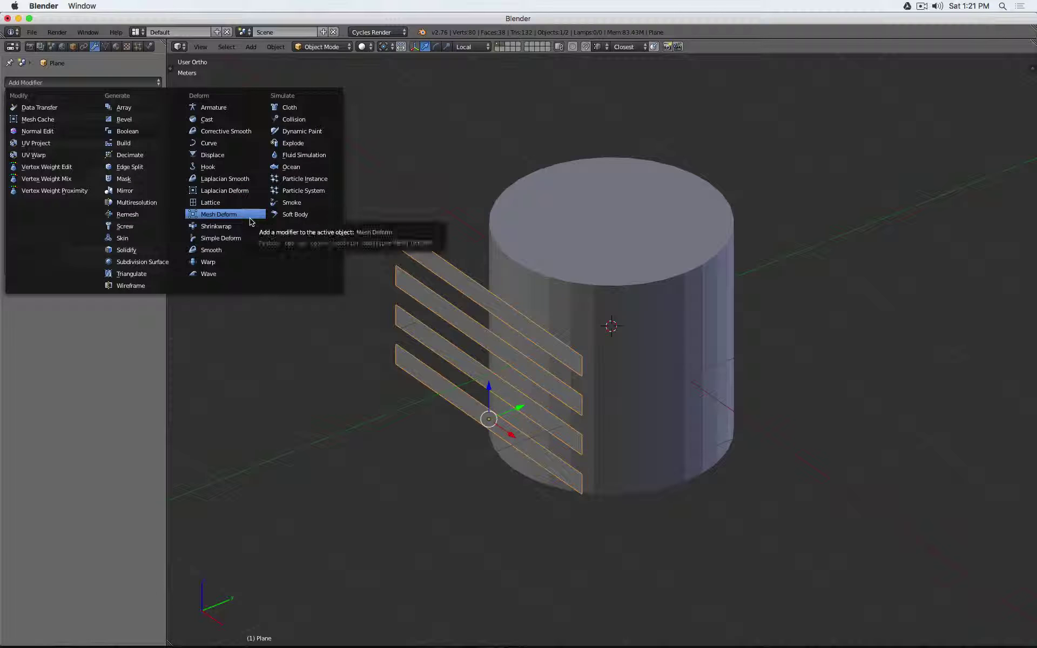
pyautogui.click(250, 231)
pyautogui.click(76, 332)
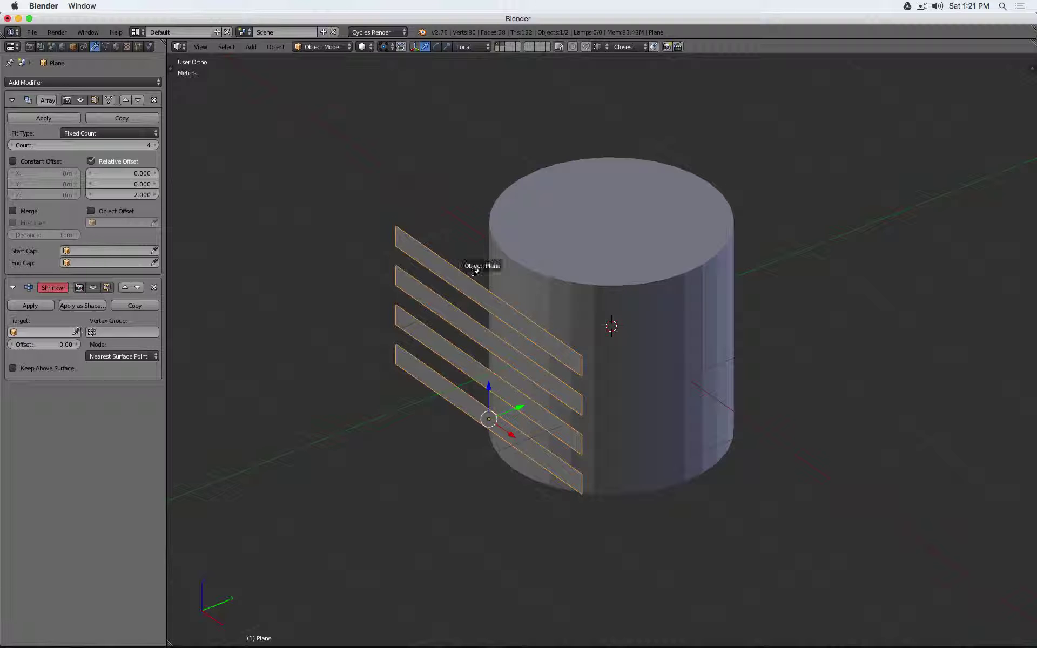
pyautogui.click(479, 260)
pyautogui.click(121, 356)
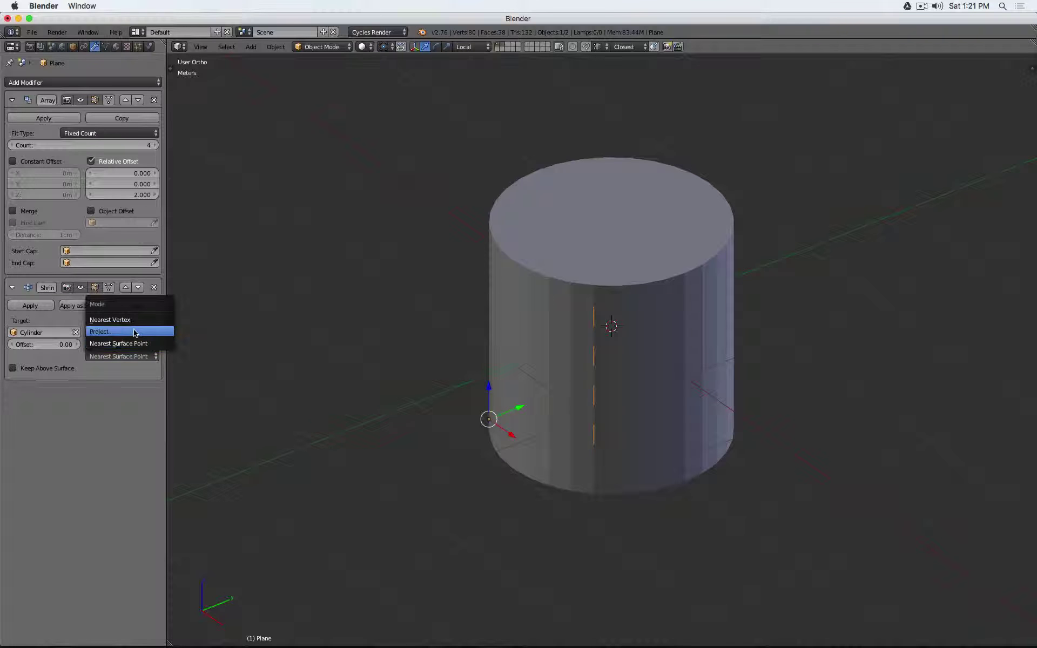
pyautogui.click(135, 330)
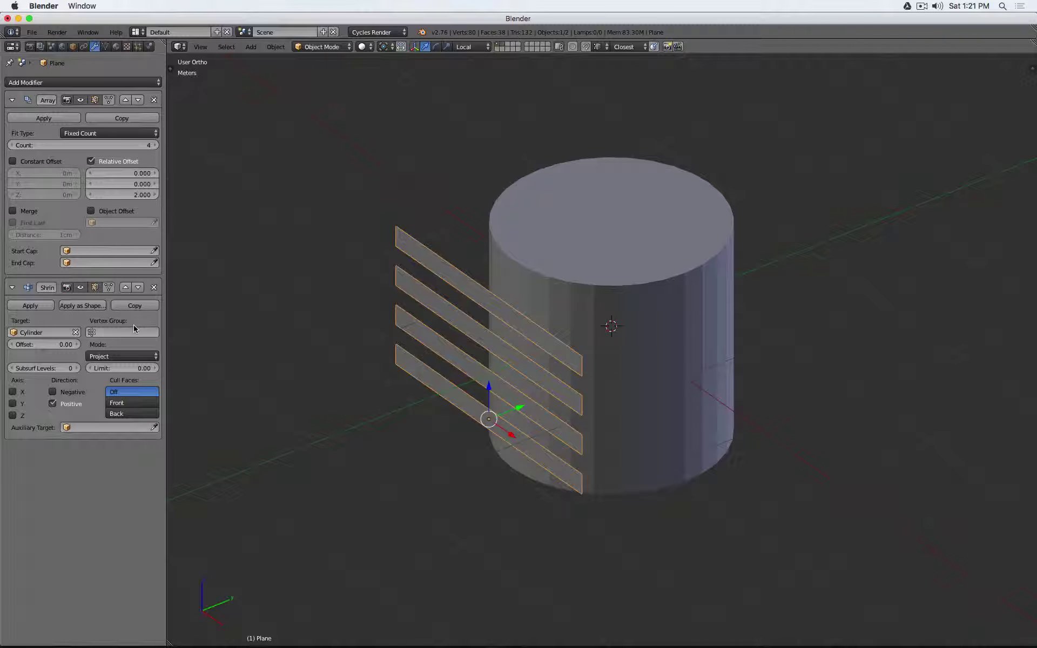
pyautogui.click(24, 406)
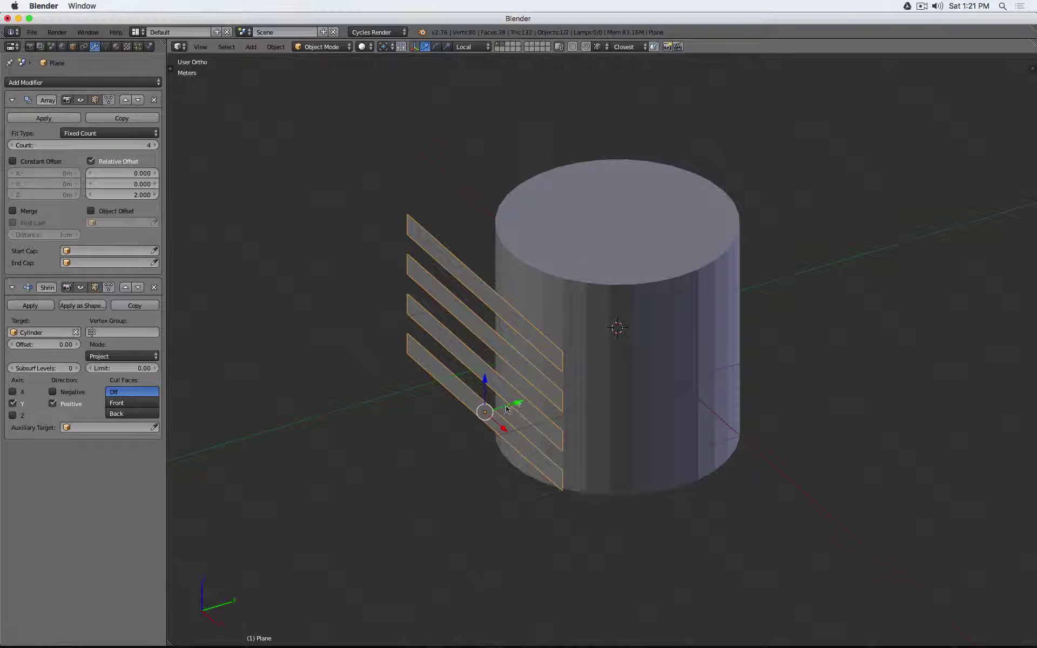
# Examine the plane strips against the cylinder from the front and check the lowest strip's corner vertices in Edit Mode
pyautogui.moveTo(507, 410); pyautogui.dragTo(695, 352, button='middle')
pyautogui.press('KP_1')
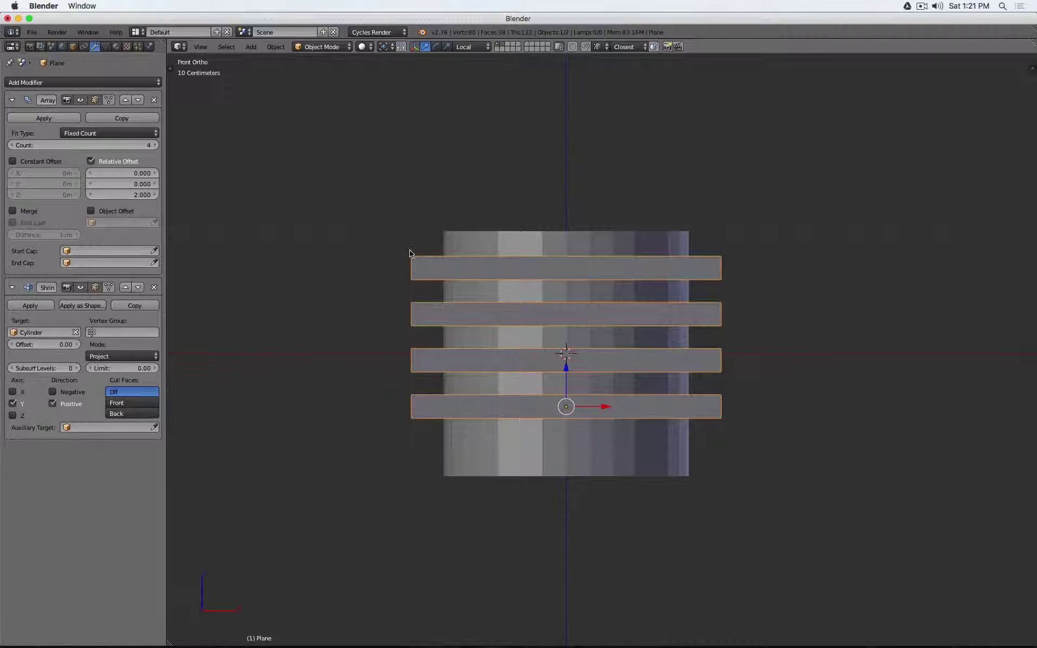
pyautogui.press('Tab')
pyautogui.rightClick(412, 395)
pyautogui.rightClick(411, 418)
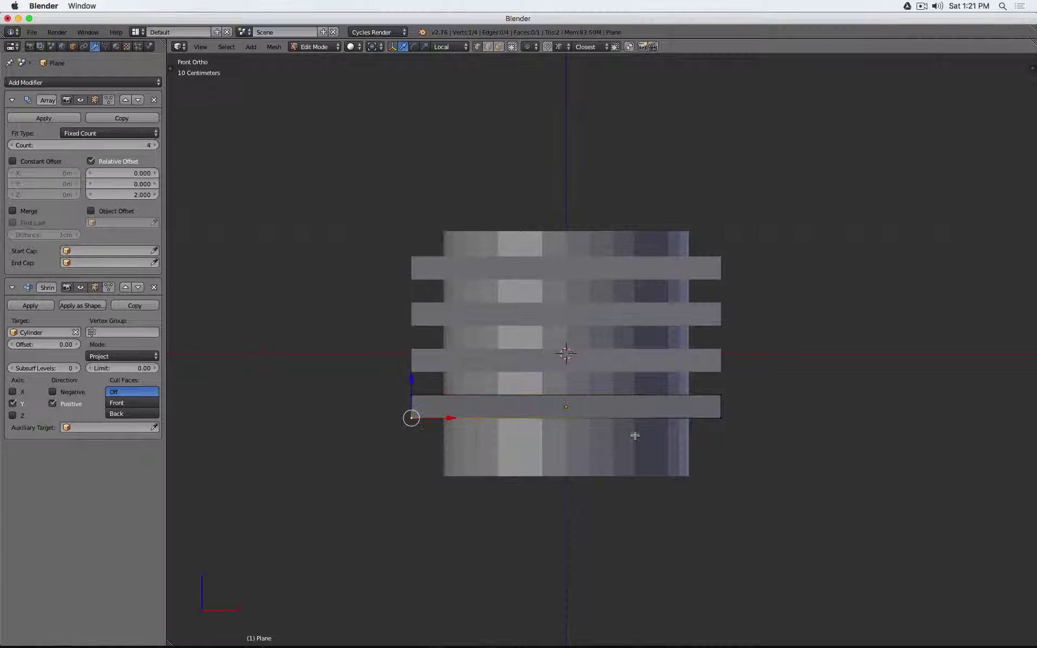
pyautogui.rightClick(721, 417)
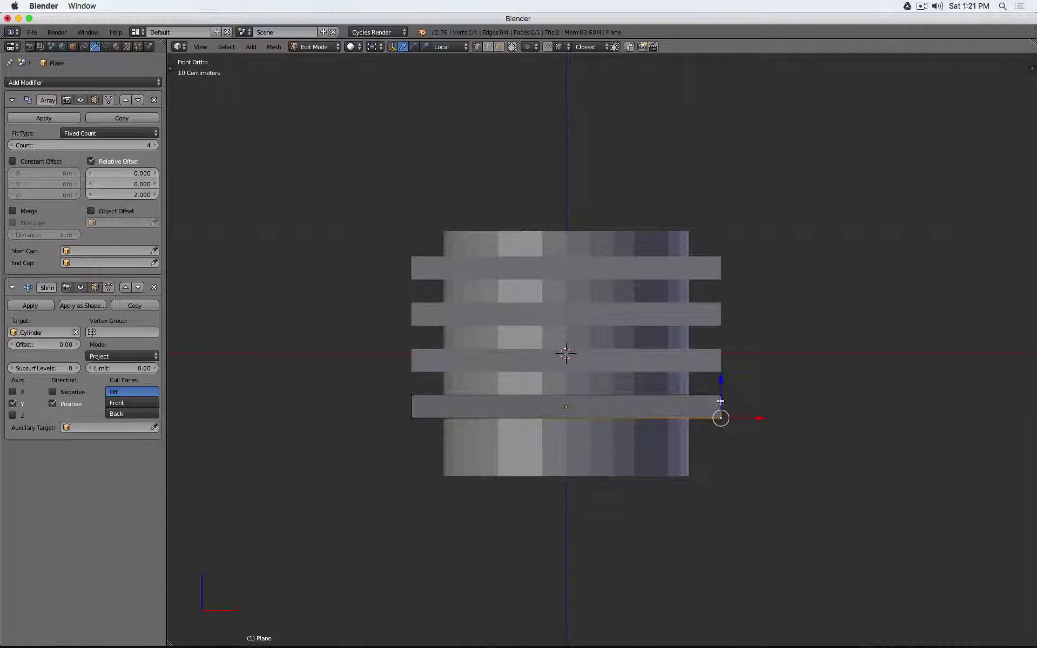
pyautogui.moveTo(768, 374); pyautogui.dragTo(731, 393, button='middle')
pyautogui.press('Tab')
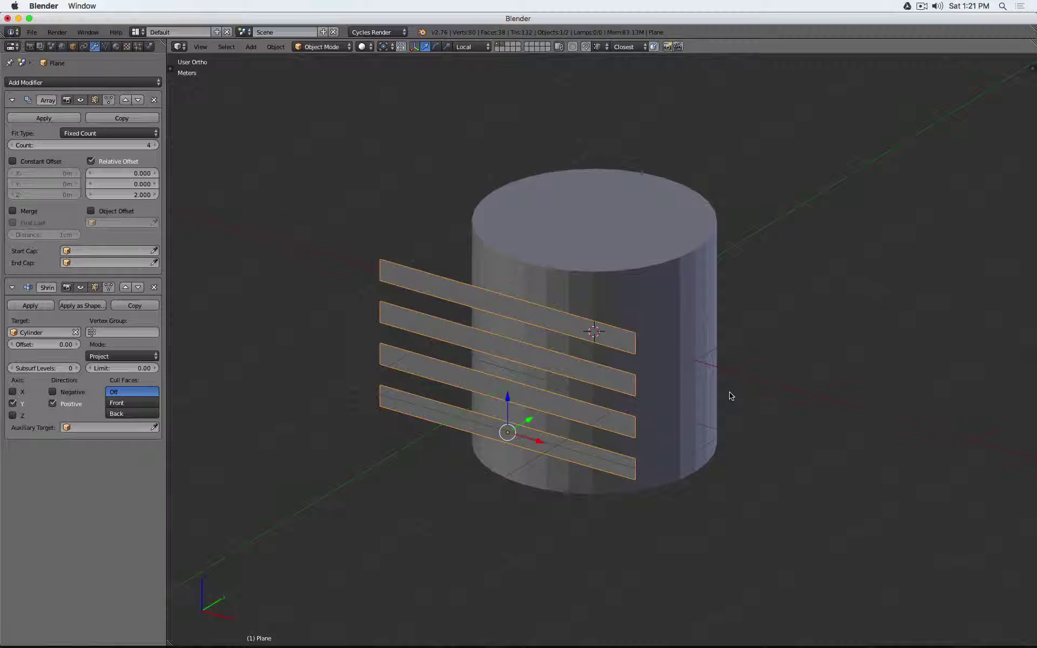
# Cut five evenly spaced edge loops across the lowest plane strip and examine the shrinkwrapped strips in wireframe
pyautogui.press('Tab')
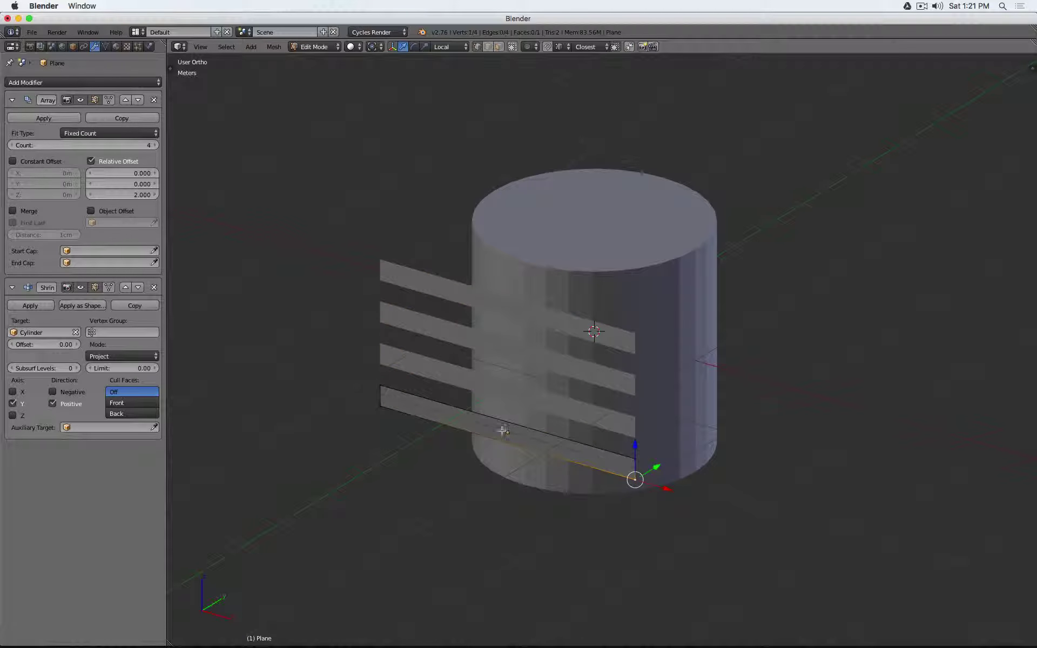
pyautogui.hotkey('ctrl', 'r')
pyautogui.scroll(1, 502, 430)
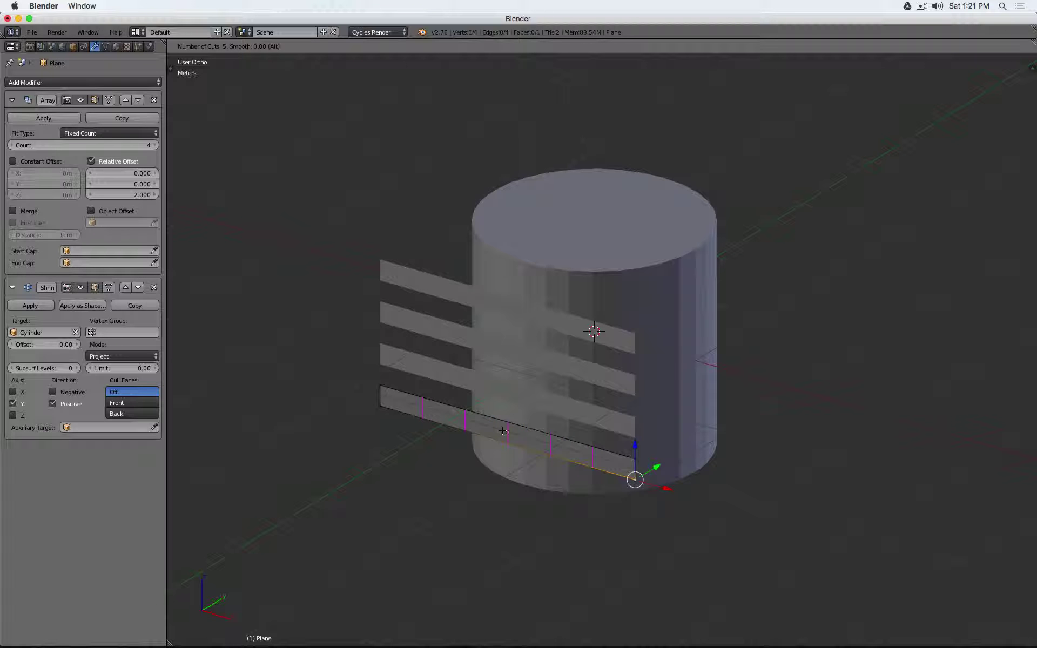
pyautogui.click(502, 430)
pyautogui.rightClick(503, 430)
pyautogui.moveTo(502, 431); pyautogui.dragTo(546, 435, button='middle')
pyautogui.press('z')
pyautogui.press('Tab')
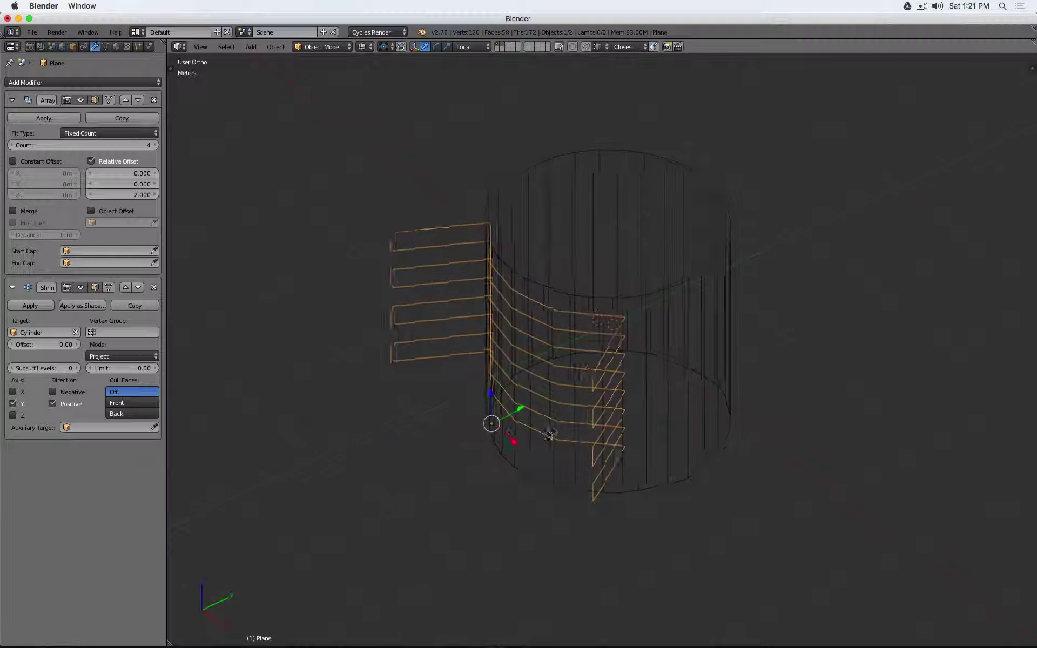
# Undo the loop cuts on the plane
pyautogui.hotkey('ctrl', 'z')
pyautogui.hotkey('ctrl', 'z')
pyautogui.hotkey('ctrl', 'z')
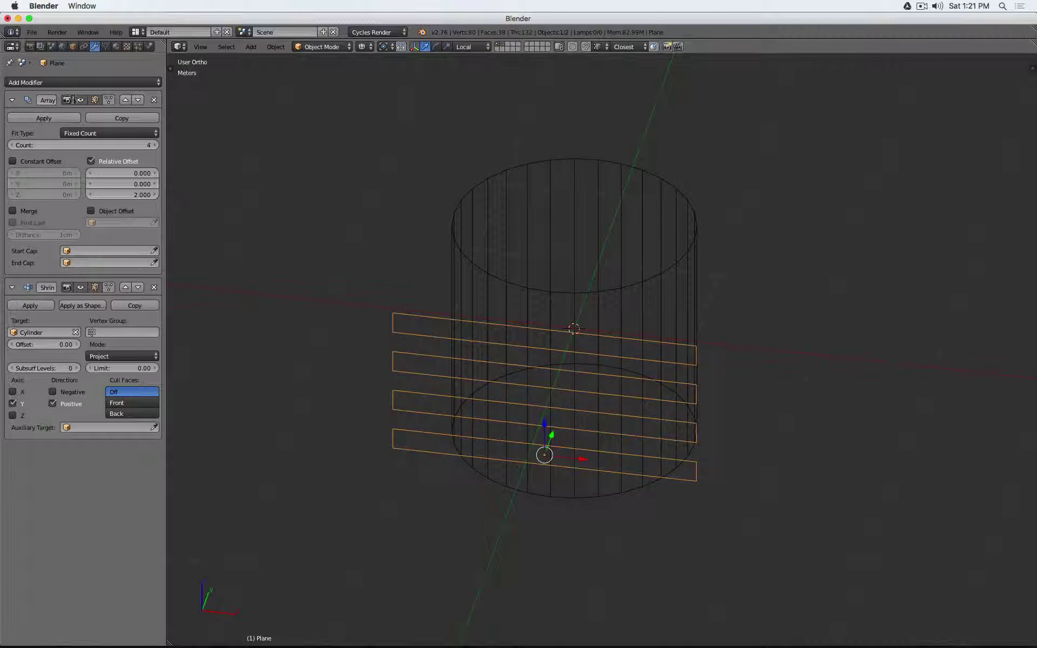
# Add a Subdivision Surface modifier to the plane, set to Simple with 2 view subdivisions
pyautogui.click(12, 100)
pyautogui.click(13, 121)
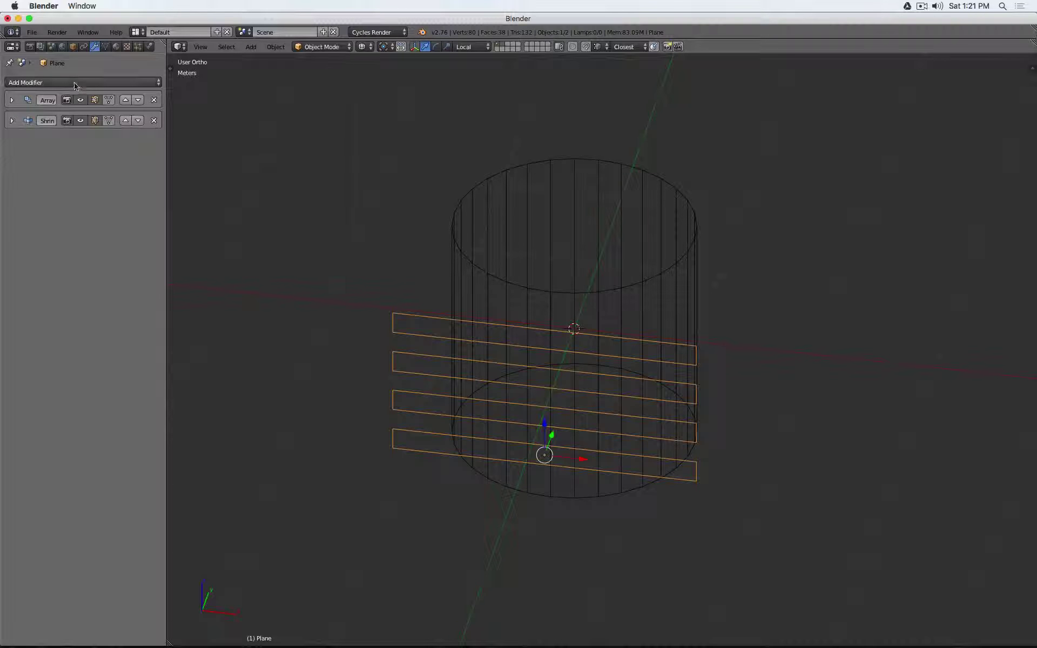
pyautogui.click(100, 82)
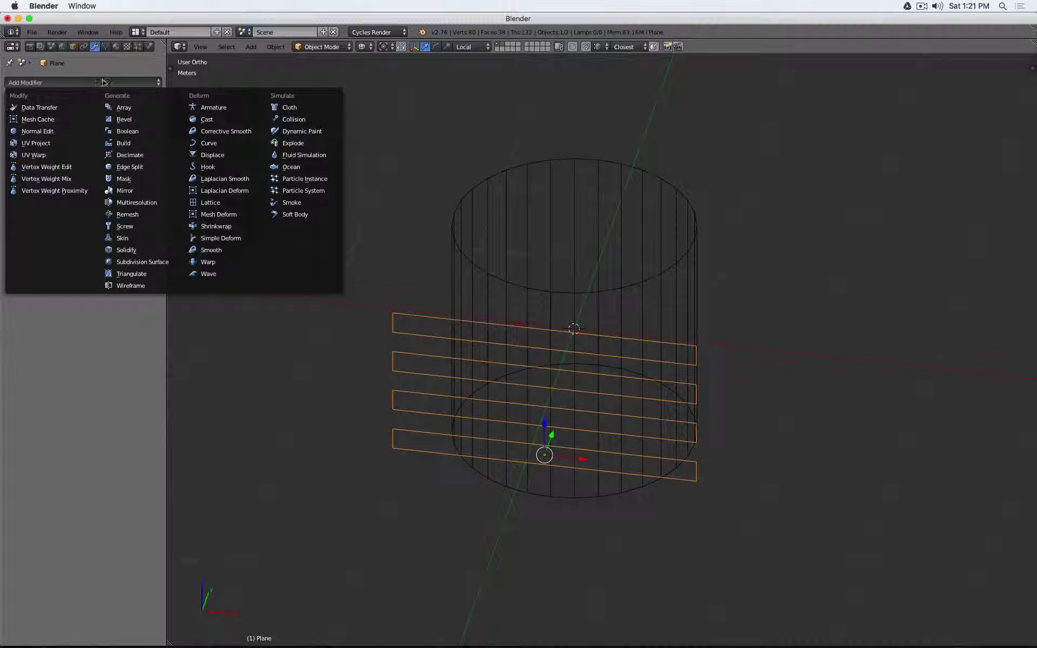
pyautogui.click(167, 262)
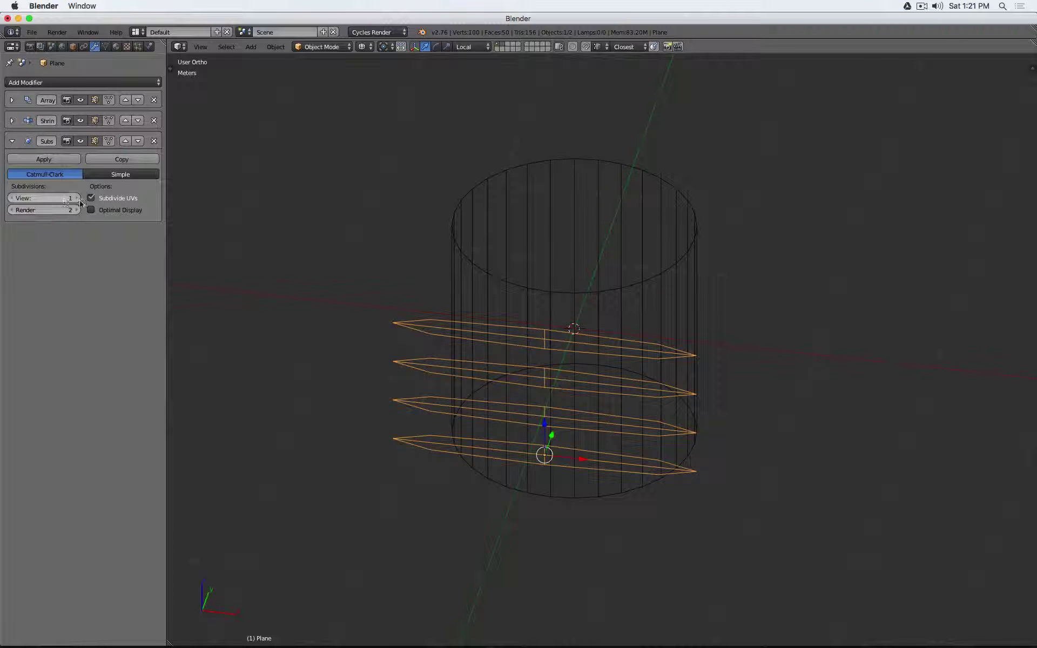
pyautogui.click(78, 198)
pyautogui.click(112, 175)
pyautogui.press('z')
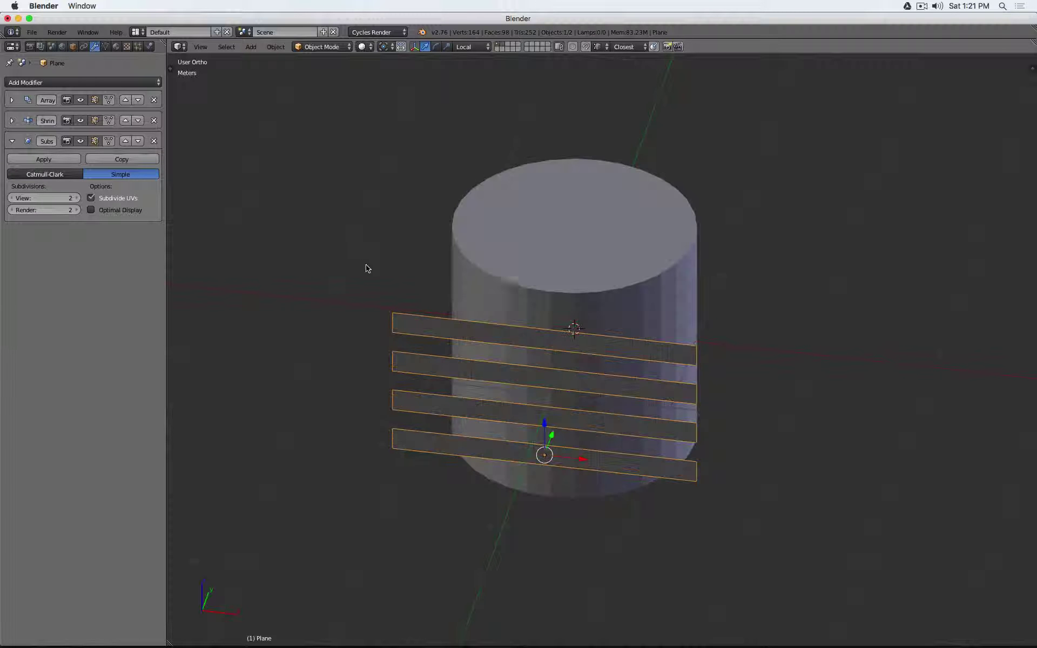
# Compare the plane with individual modifiers hidden in the viewport, and move the Subdivision Surface modifier above Shrinkwrap
pyautogui.moveTo(366, 269)
pyautogui.mouseDown(button='middle')
pyautogui.moveTo(435, 275)
pyautogui.moveTo(430, 285)
pyautogui.moveTo(459, 300)
pyautogui.mouseUp(button='middle')
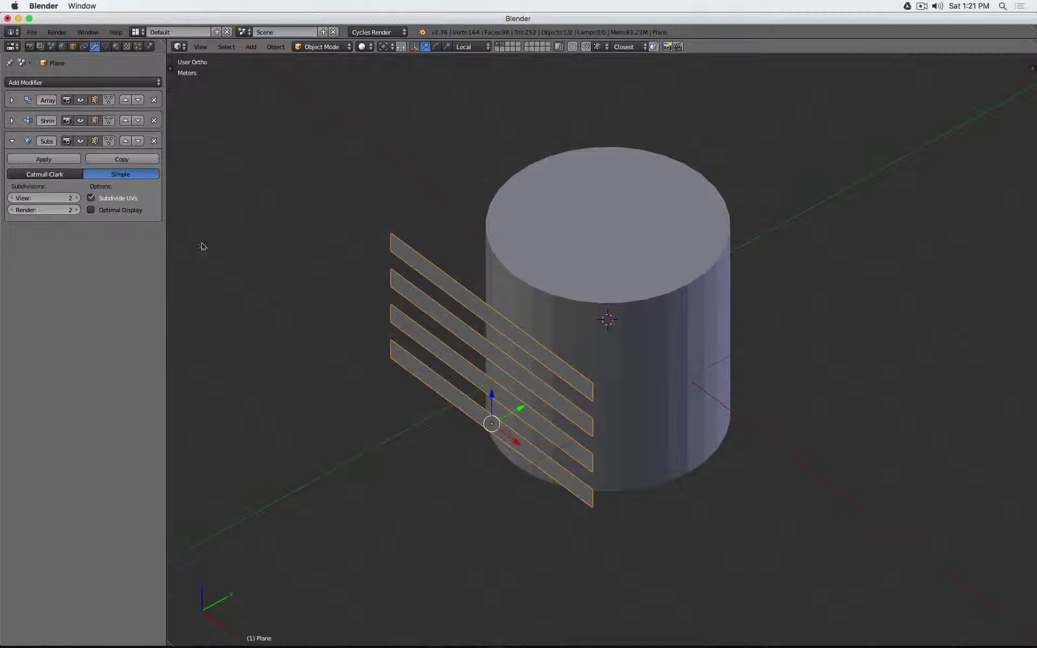
pyautogui.click(80, 121)
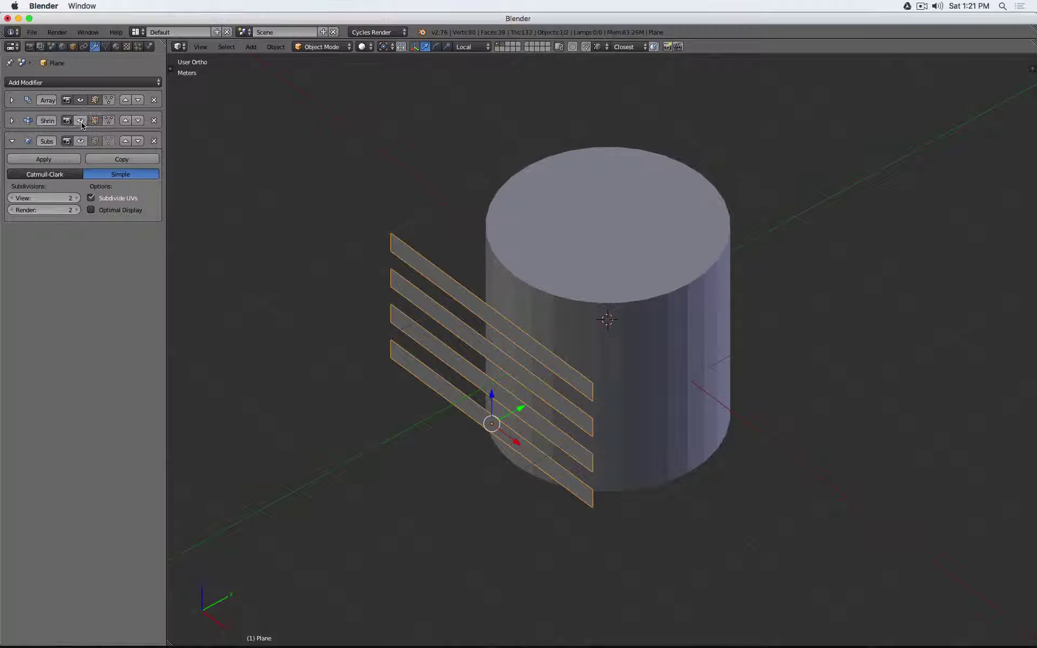
pyautogui.click(81, 100)
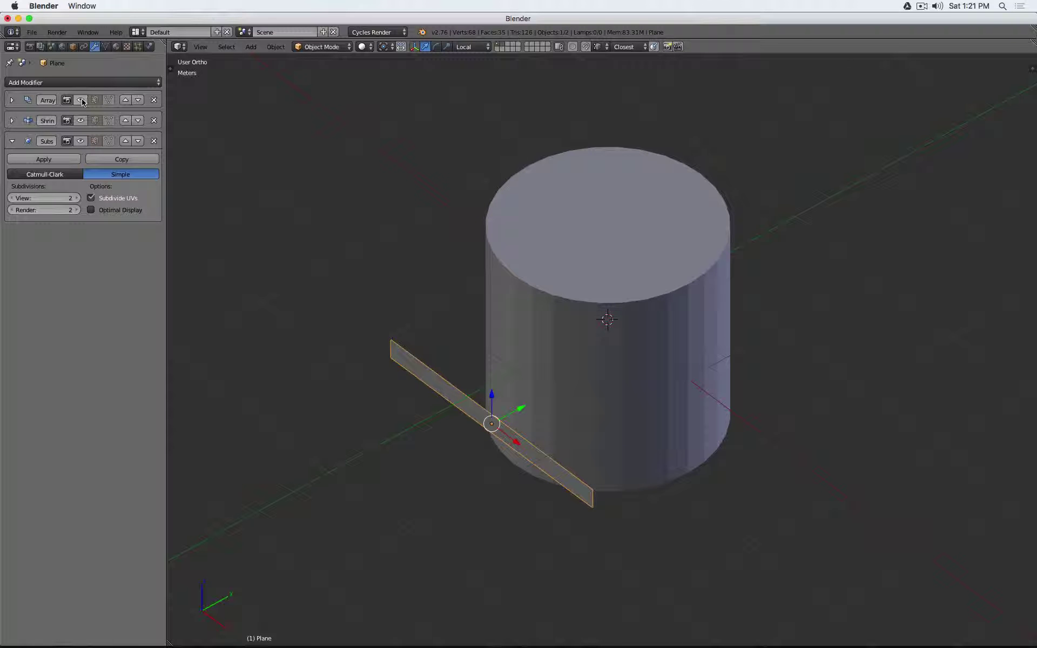
pyautogui.click(81, 101)
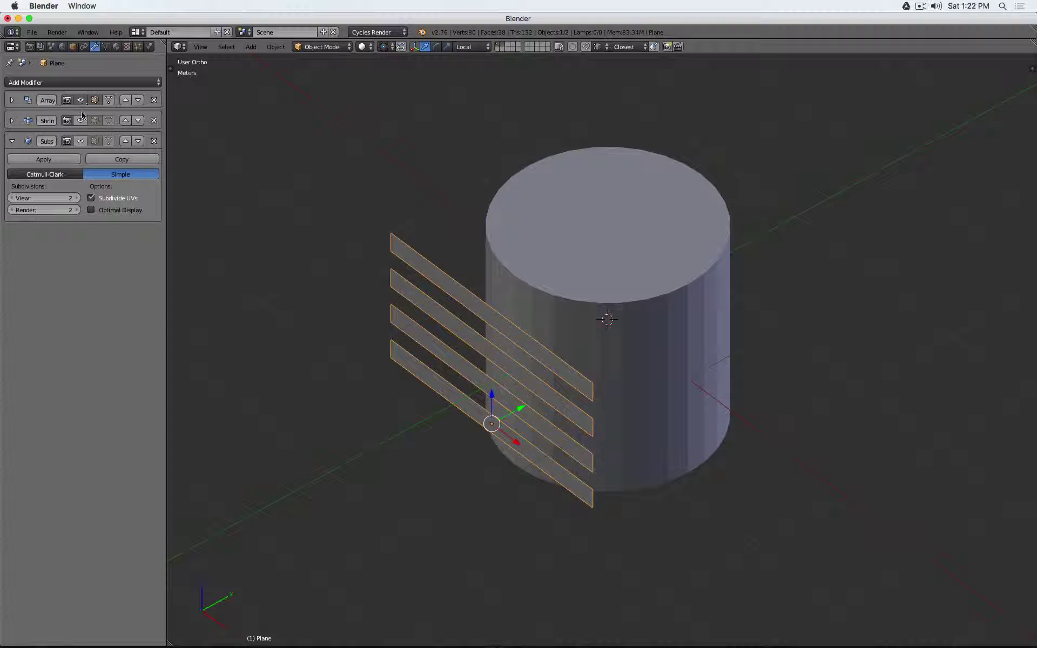
pyautogui.click(81, 141)
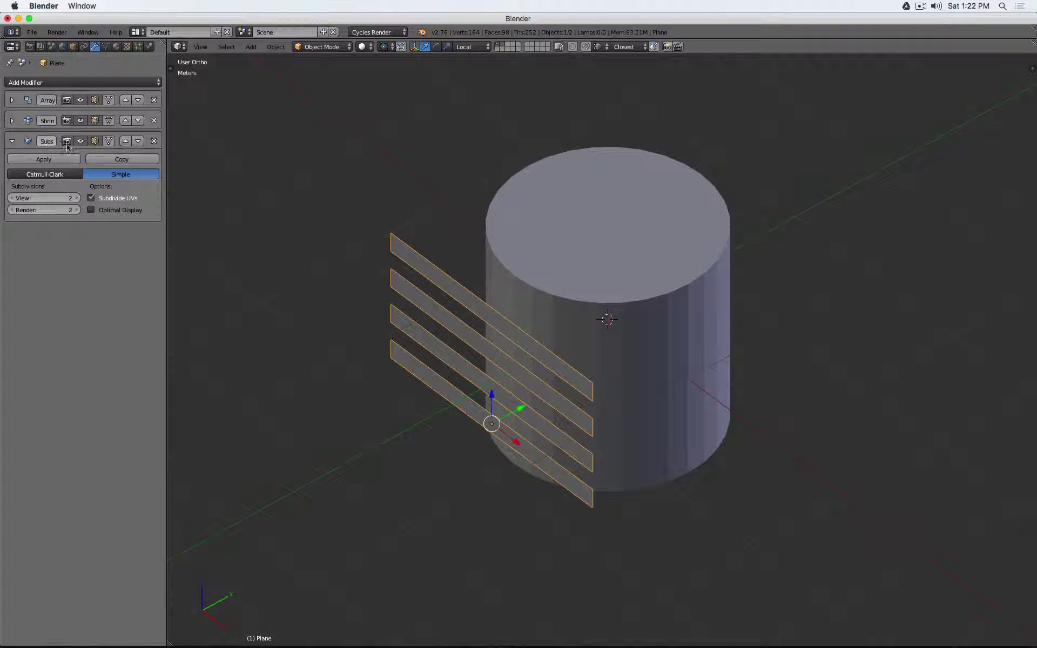
pyautogui.click(125, 141)
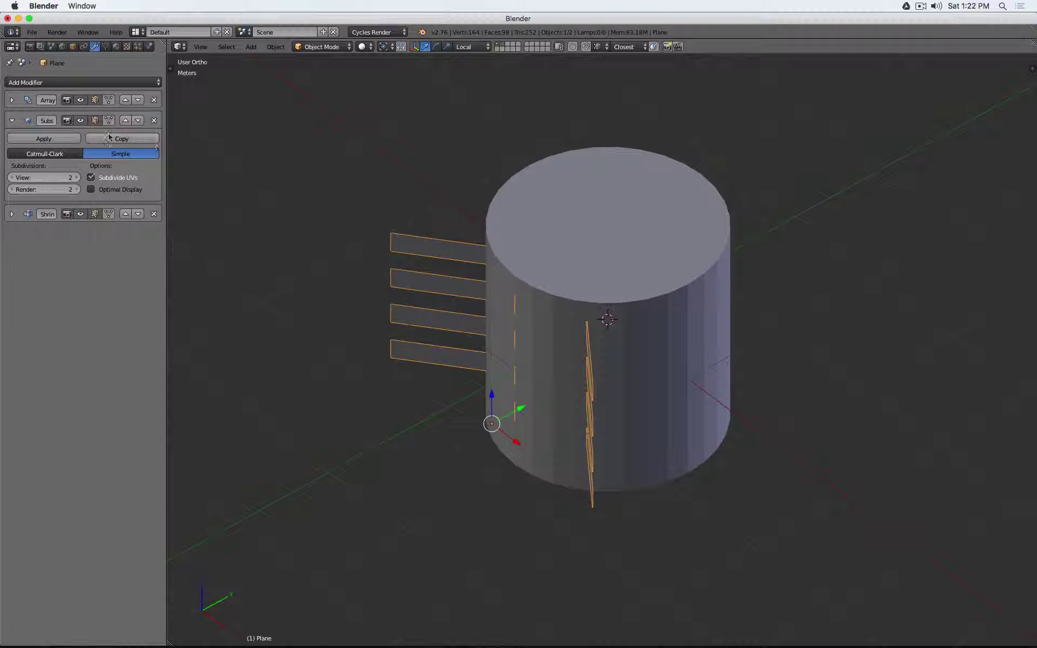
# Toggle the viewport display of the Subdivision Surface and Shrinkwrap modifiers and examine the strips in wireframe and solid
pyautogui.click(81, 214)
pyautogui.click(80, 121)
pyautogui.press('z')
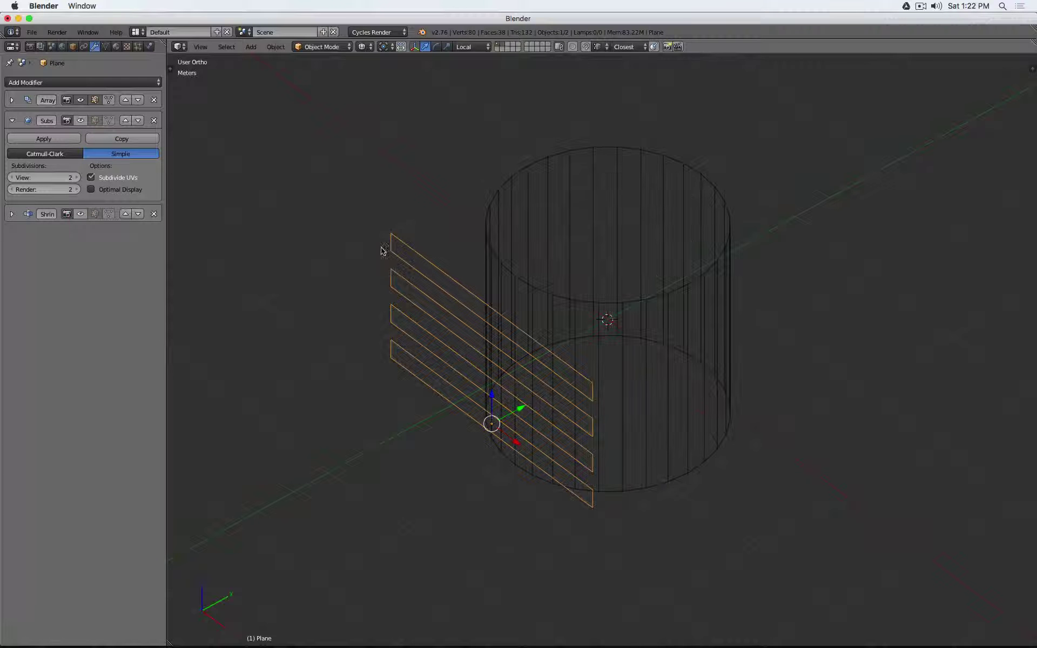
pyautogui.click(80, 120)
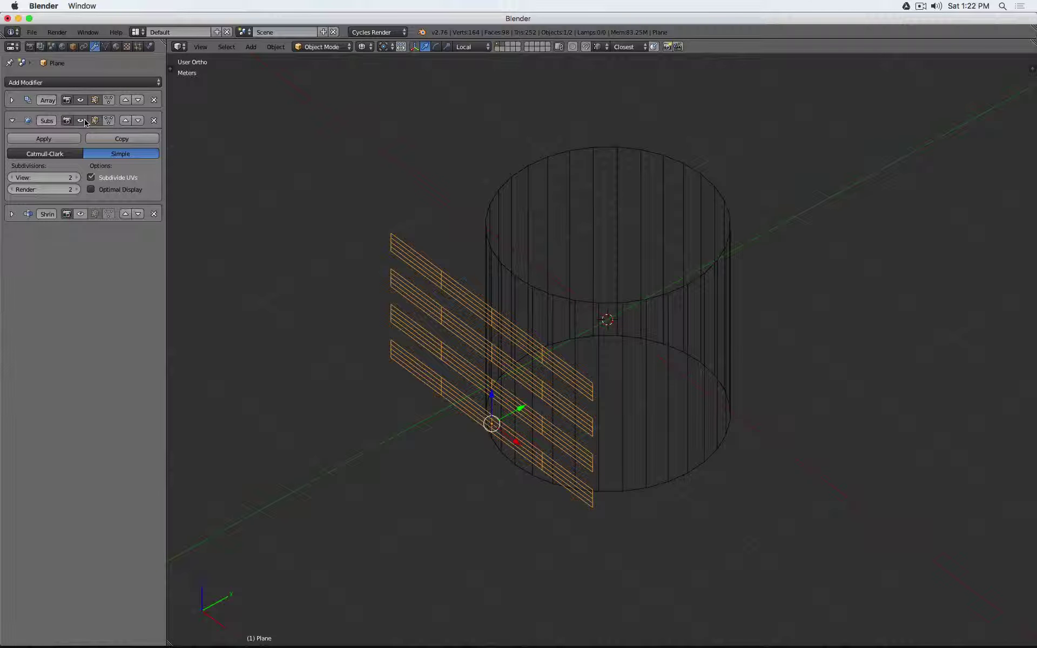
pyautogui.click(80, 214)
pyautogui.moveTo(461, 248)
pyautogui.mouseDown(button='middle')
pyautogui.moveTo(479, 247)
pyautogui.moveTo(491, 197)
pyautogui.moveTo(486, 262)
pyautogui.mouseUp(button='middle')
pyautogui.press('z')
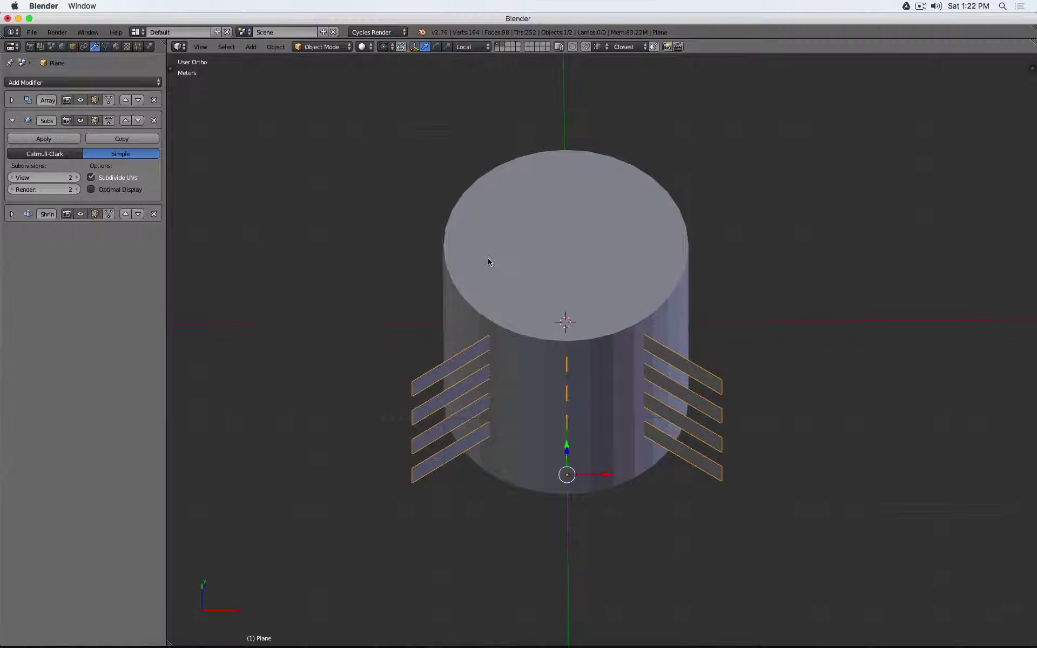
# Set the Subdivision Surface modifier's view subdivisions to 4 and check the projected strips against the original plane in Edit Mode
pyautogui.click(76, 177)
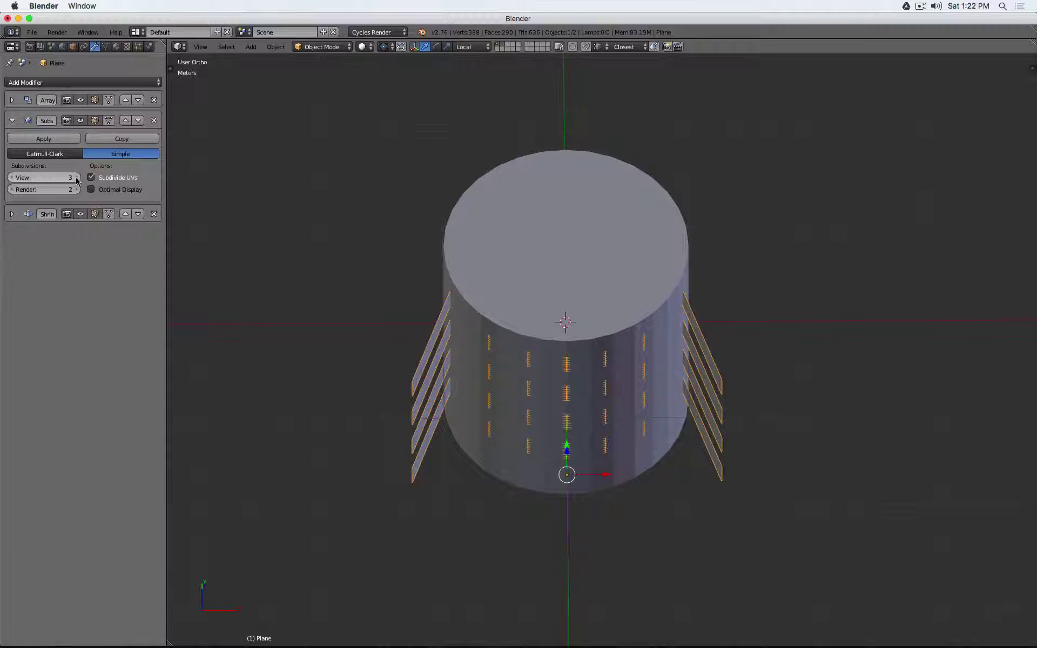
pyautogui.click(77, 177)
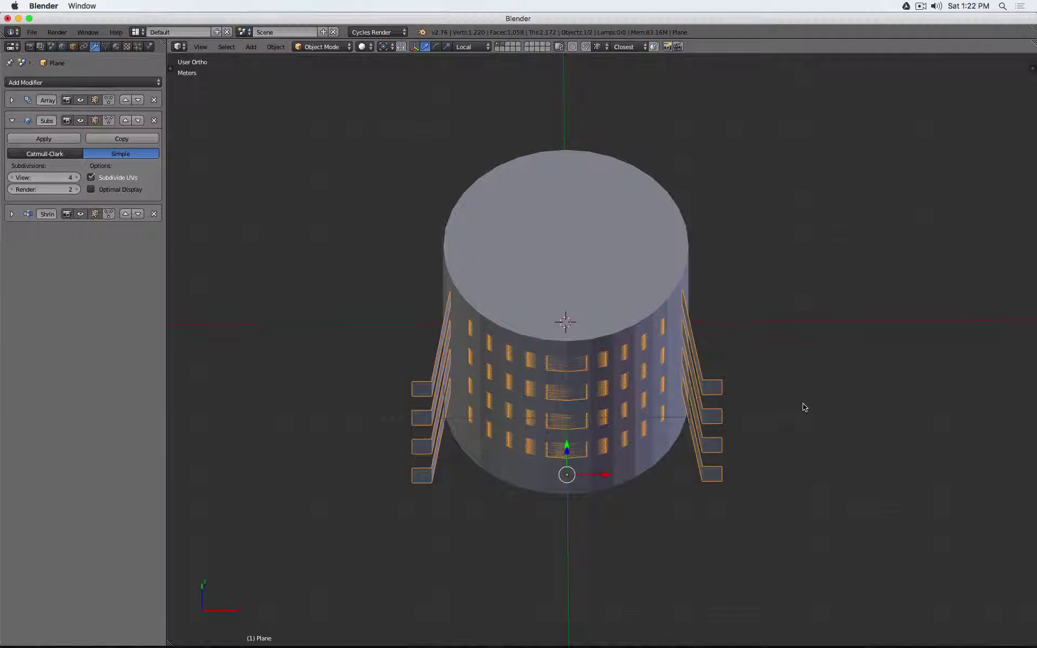
pyautogui.press('Tab')
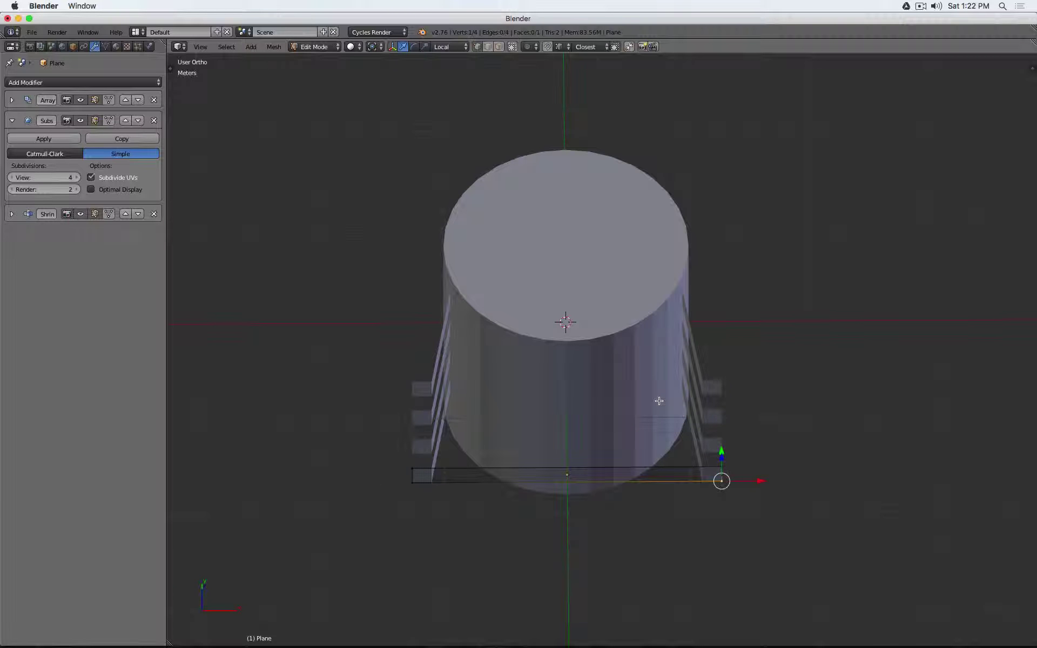
pyautogui.moveTo(659, 401); pyautogui.dragTo(509, 389, button='middle')
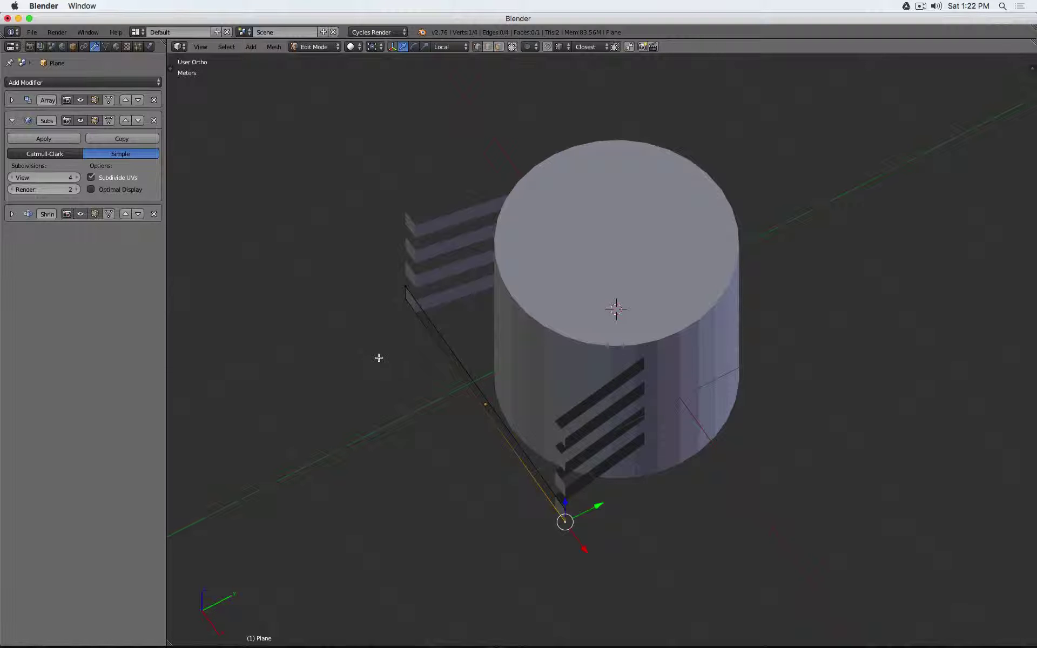
pyautogui.press('Tab')
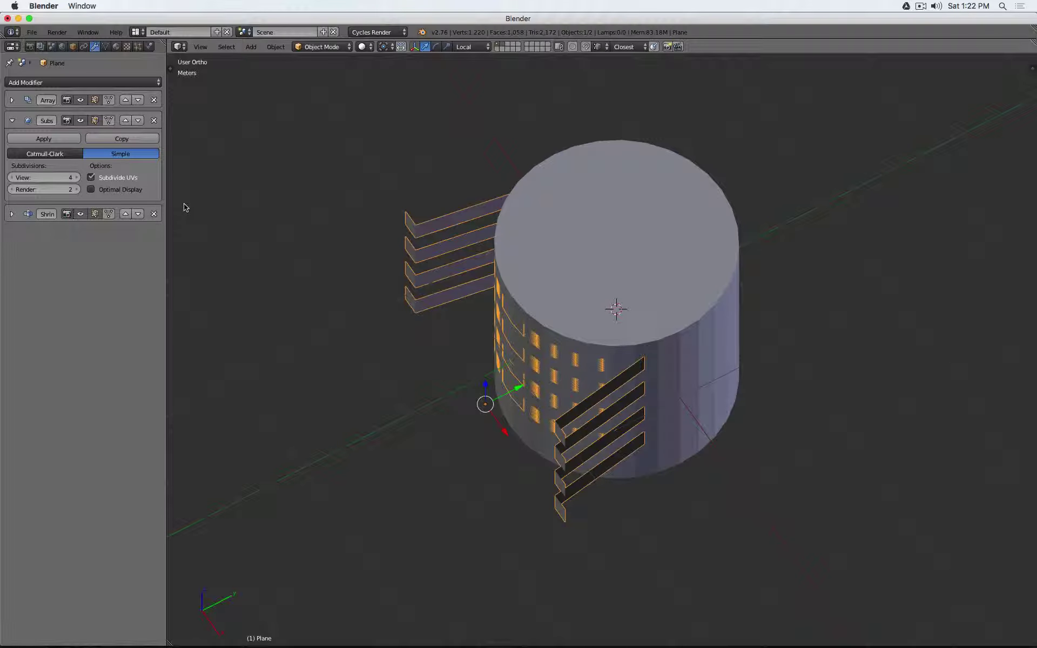
# Add a Simple Deform modifier in Bend mode above the Shrinkwrap modifier and hide Shrinkwrap in the viewport
pyautogui.click(12, 121)
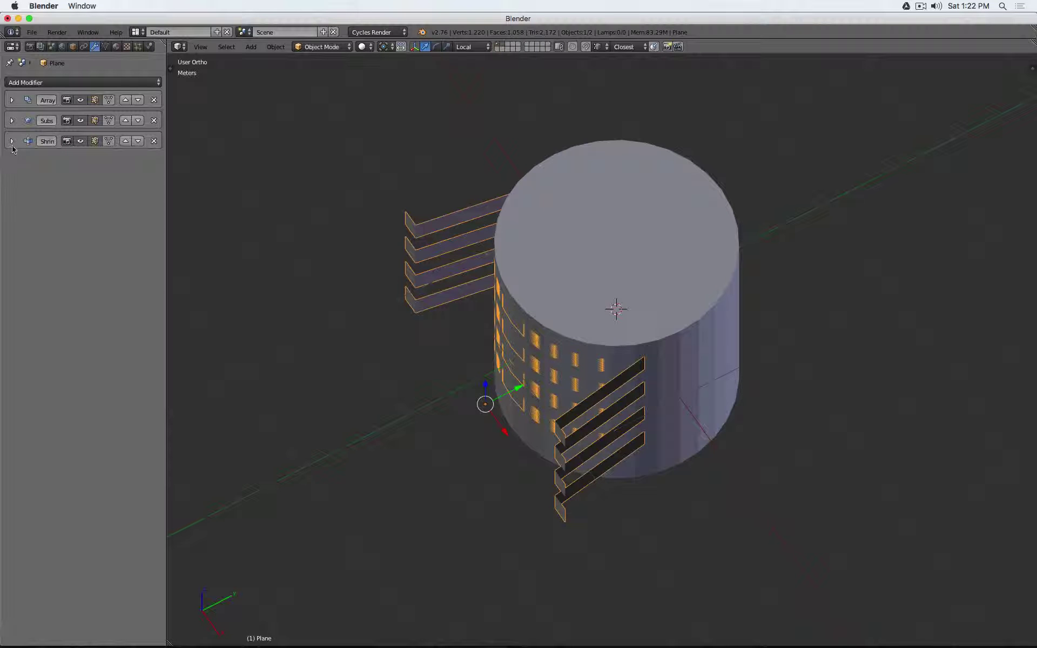
pyautogui.click(111, 84)
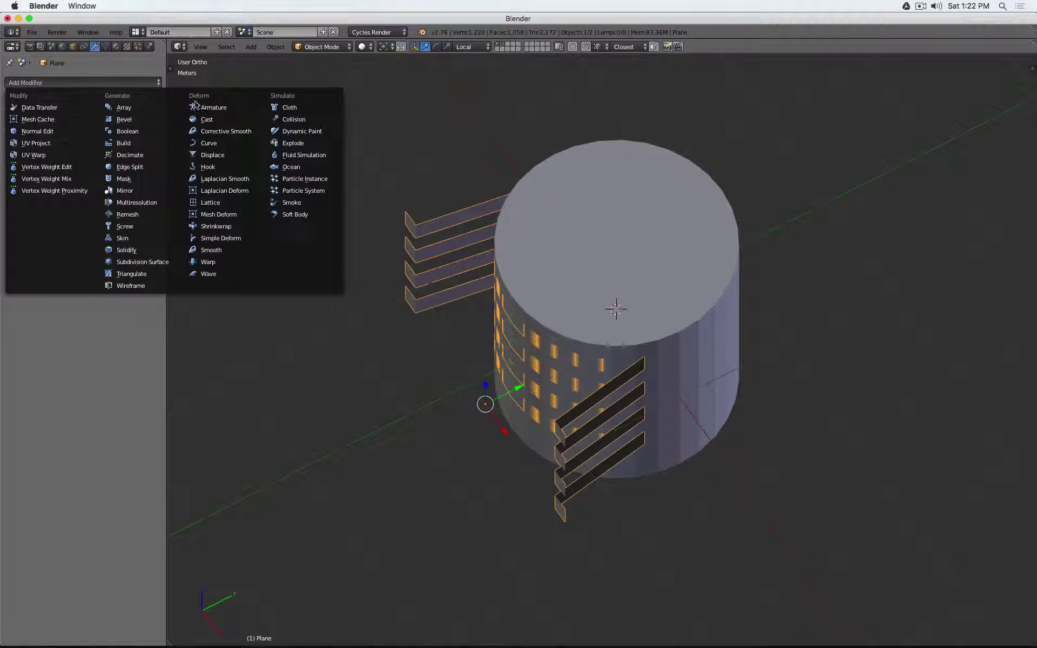
pyautogui.click(237, 238)
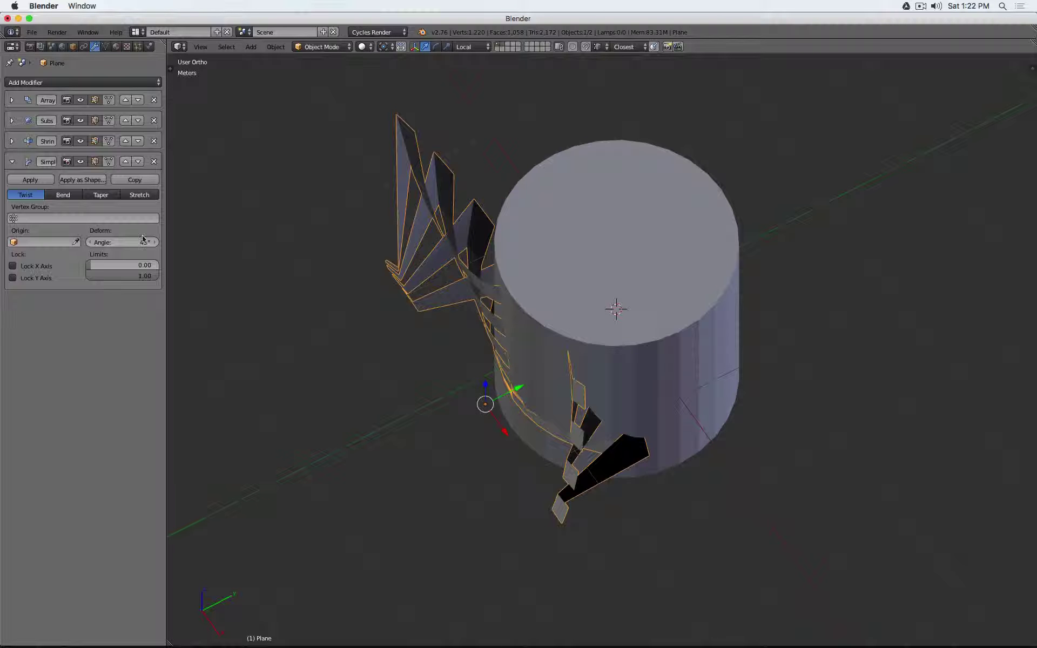
pyautogui.click(125, 161)
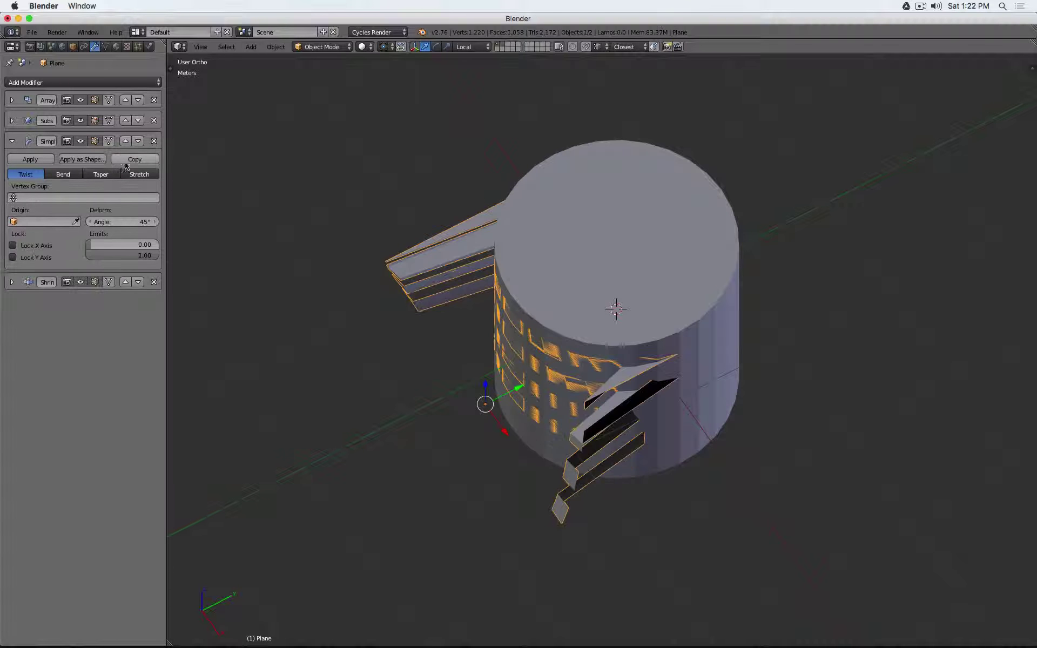
pyautogui.click(80, 281)
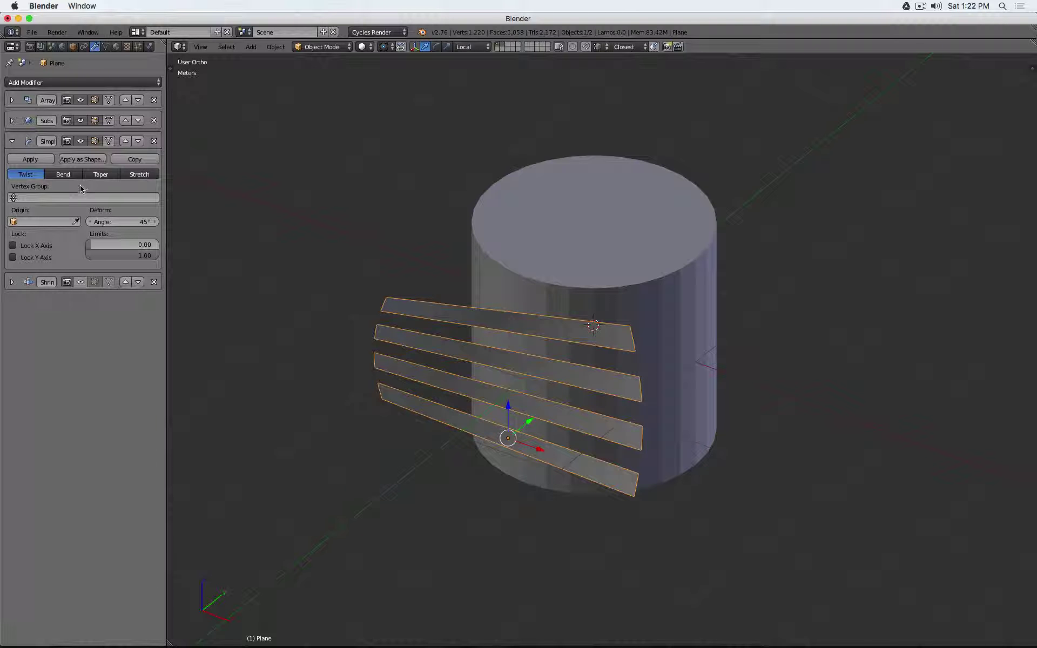
pyautogui.click(63, 174)
pyautogui.moveTo(324, 266); pyautogui.dragTo(523, 332, button='middle')
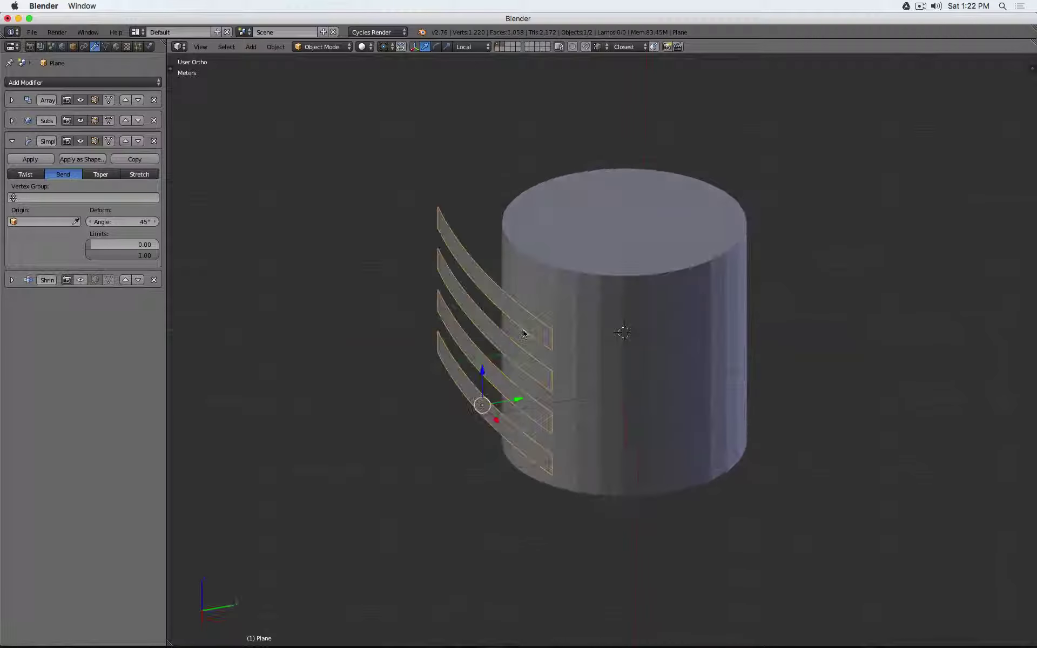
pyautogui.press('r')
pyautogui.press('x')
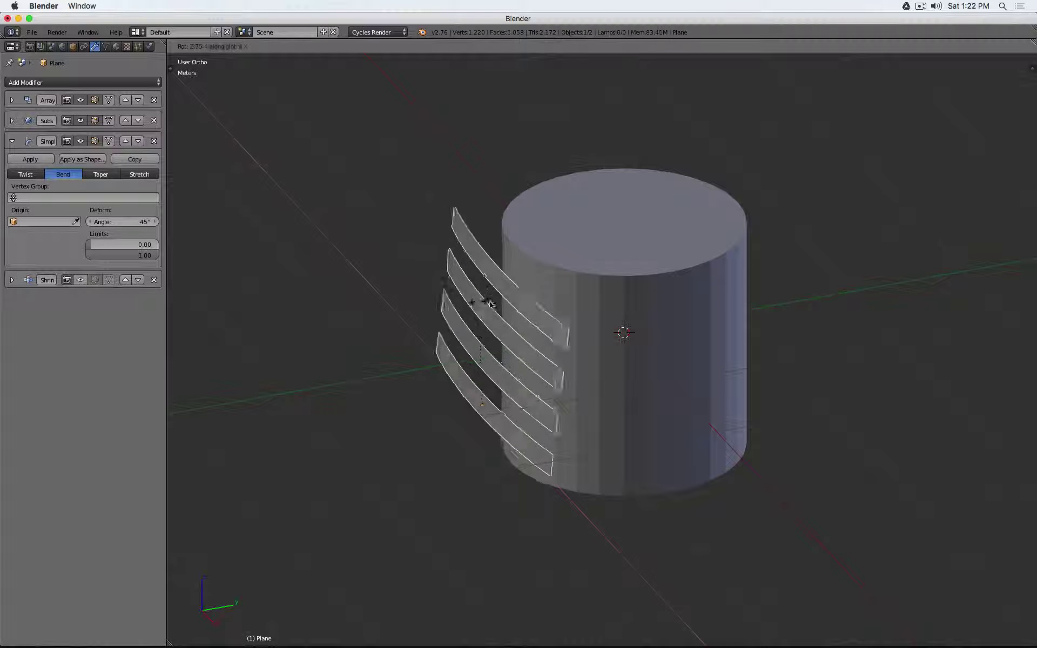
pyautogui.press('Escape')
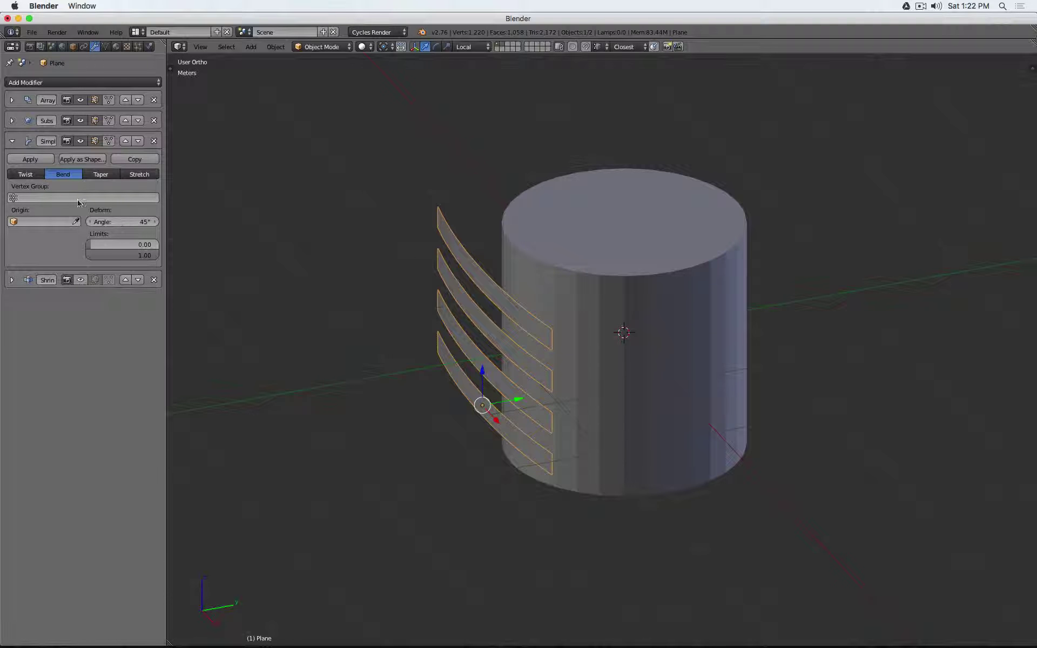
# Move the plane along Y to about -1.03 m, close to the cylinder, and set the Bend angle to about 170.1°
pyautogui.moveTo(111, 222); pyautogui.dragTo(141, 222)
pyautogui.press('KP_7')
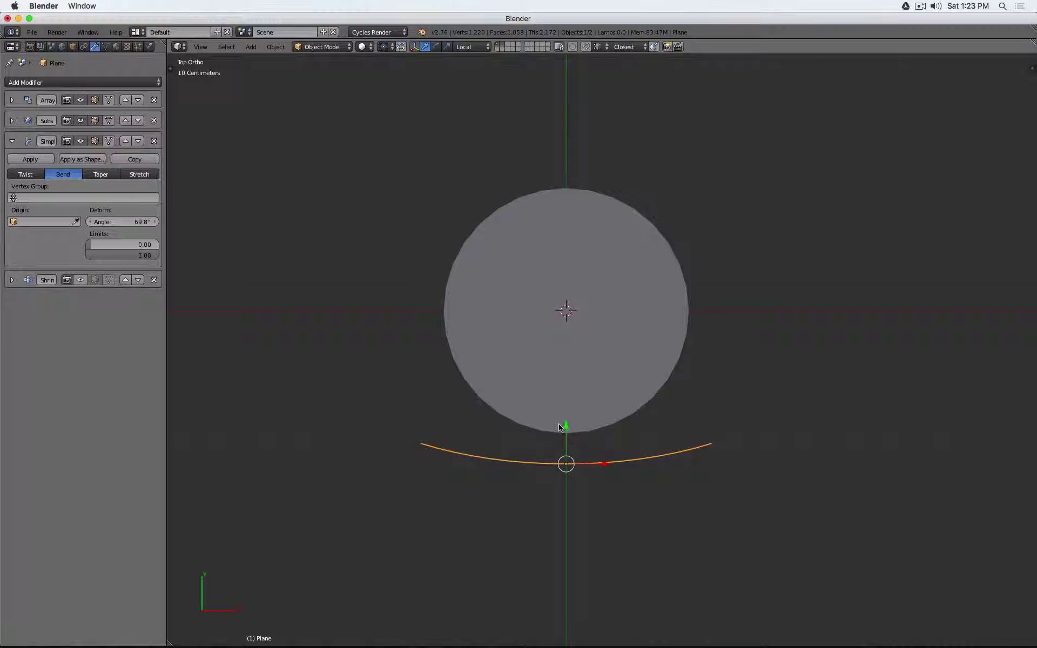
pyautogui.moveTo(558, 423); pyautogui.dragTo(568, 399)
pyautogui.moveTo(123, 222); pyautogui.dragTo(253, 222)
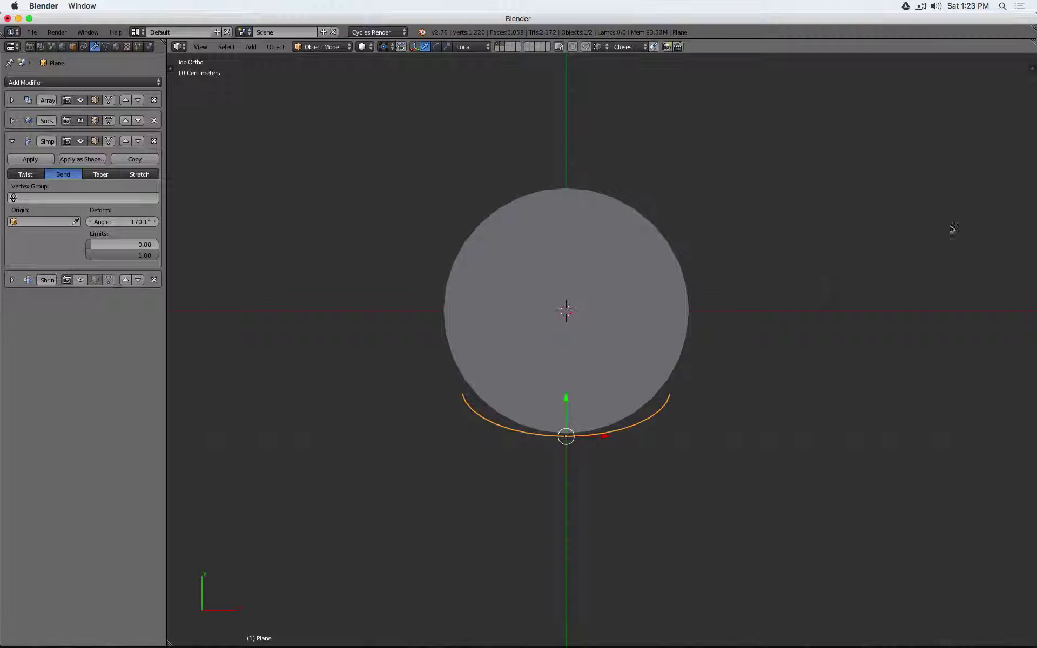
# Apply the plane's scale and set the Bend angle to about 140.5° to follow the cylinder's outline
pyautogui.press('n')
pyautogui.click(952, 60)
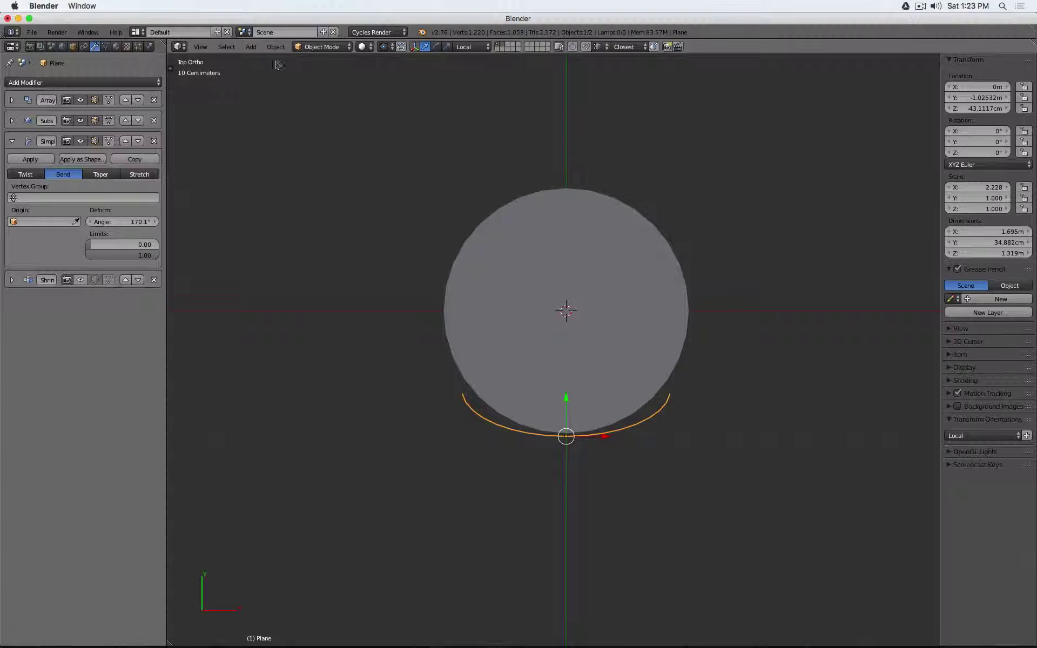
pyautogui.click(276, 47)
pyautogui.moveTo(345, 130)
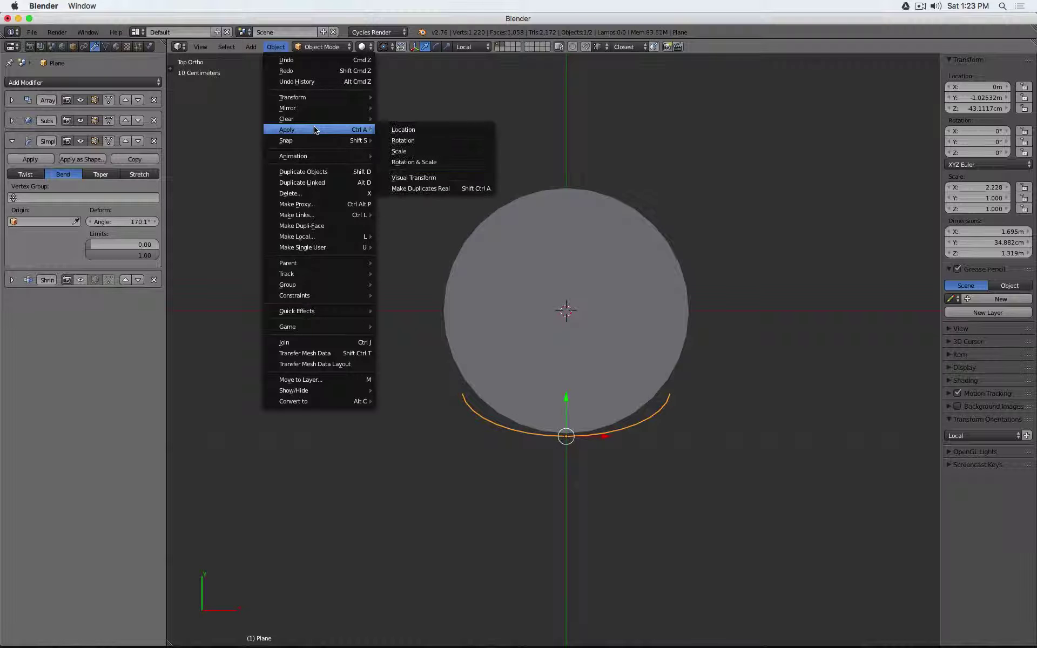
pyautogui.click(426, 153)
pyautogui.moveTo(132, 225); pyautogui.dragTo(96, 225)
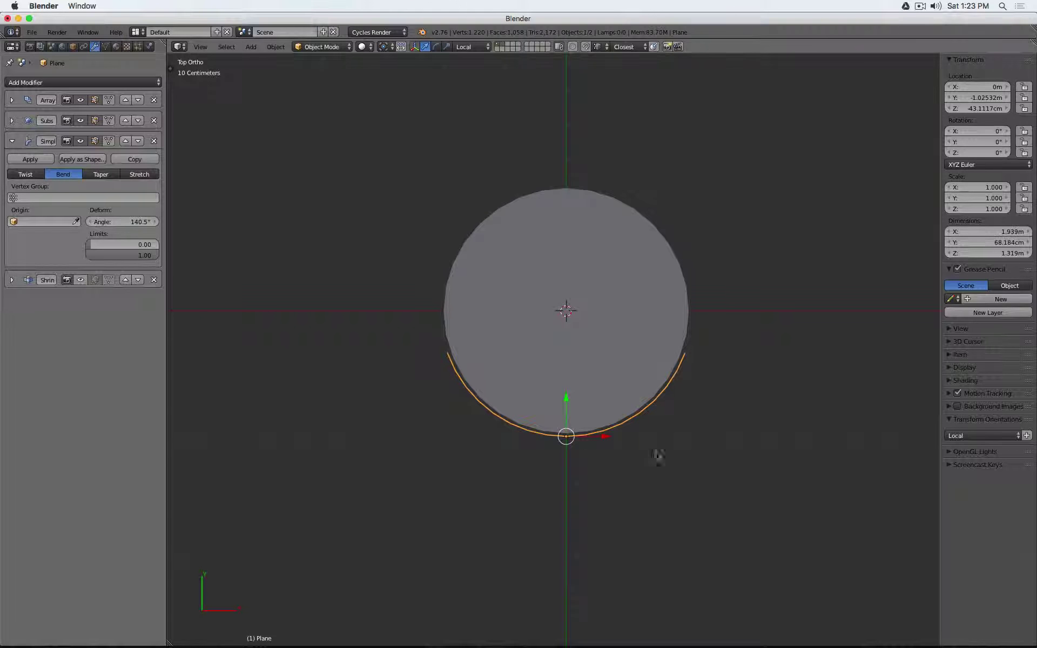
# Turn the Shrinkwrap modifier's viewport display back on and inspect the strips on the cylinder in wireframe and solid shading
pyautogui.moveTo(657, 456); pyautogui.dragTo(604, 399, button='middle')
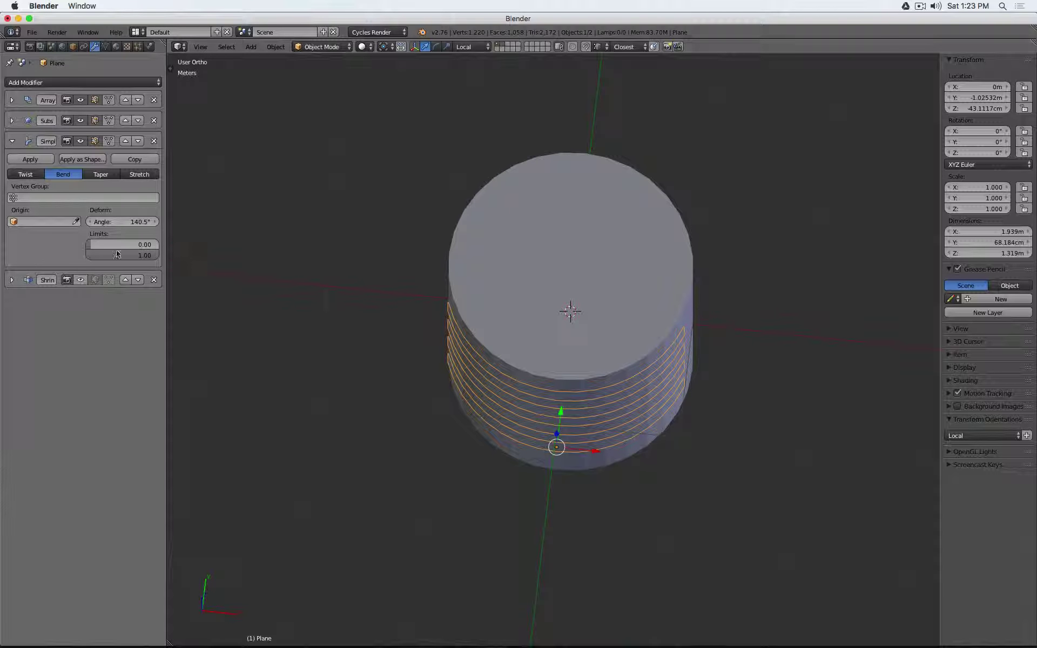
pyautogui.click(81, 280)
pyautogui.moveTo(465, 286); pyautogui.dragTo(373, 216, button='middle')
pyautogui.press('z')
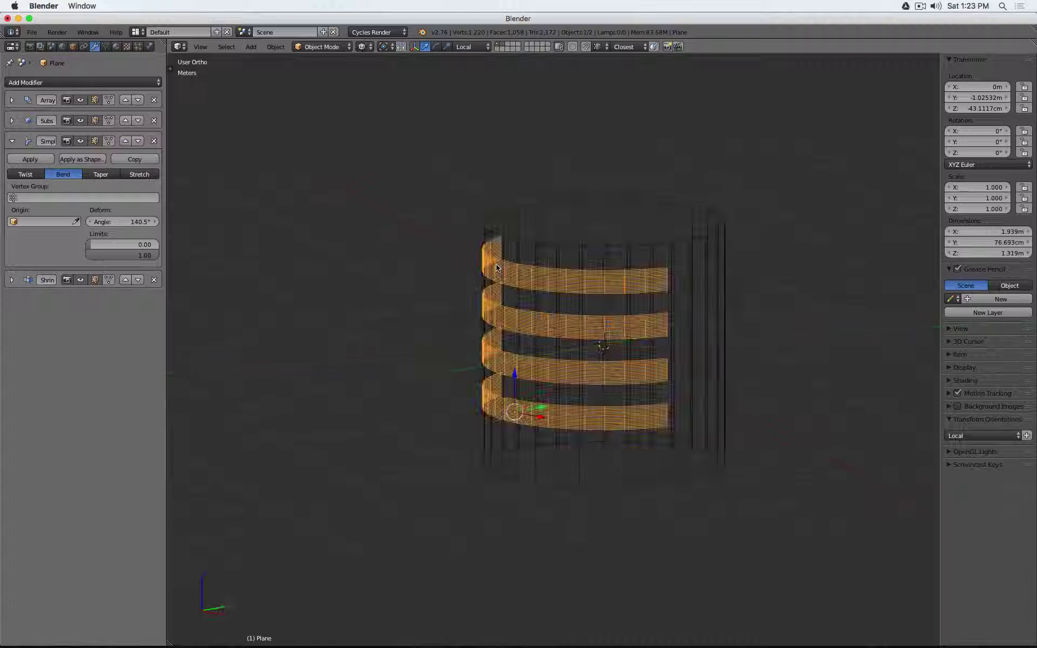
pyautogui.moveTo(420, 263)
pyautogui.mouseDown(button='middle')
pyautogui.moveTo(772, 229)
pyautogui.moveTo(685, 241)
pyautogui.mouseUp(button='middle')
pyautogui.press('z')
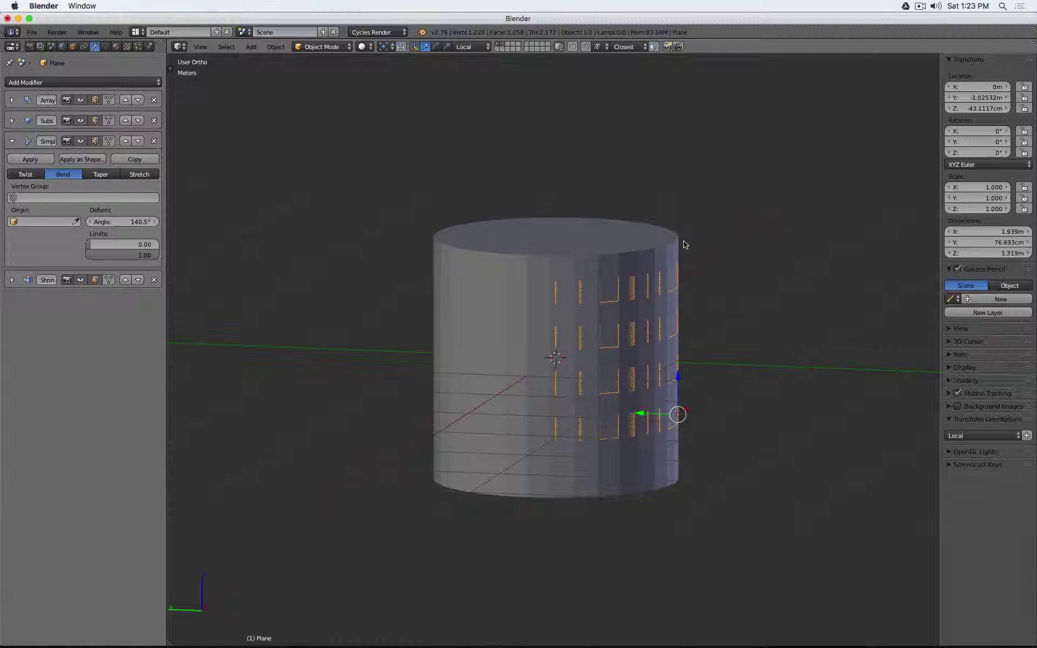
# Add a Solidify modifier to the plane with an offset of 1, even thickness and high quality normals
pyautogui.click(12, 141)
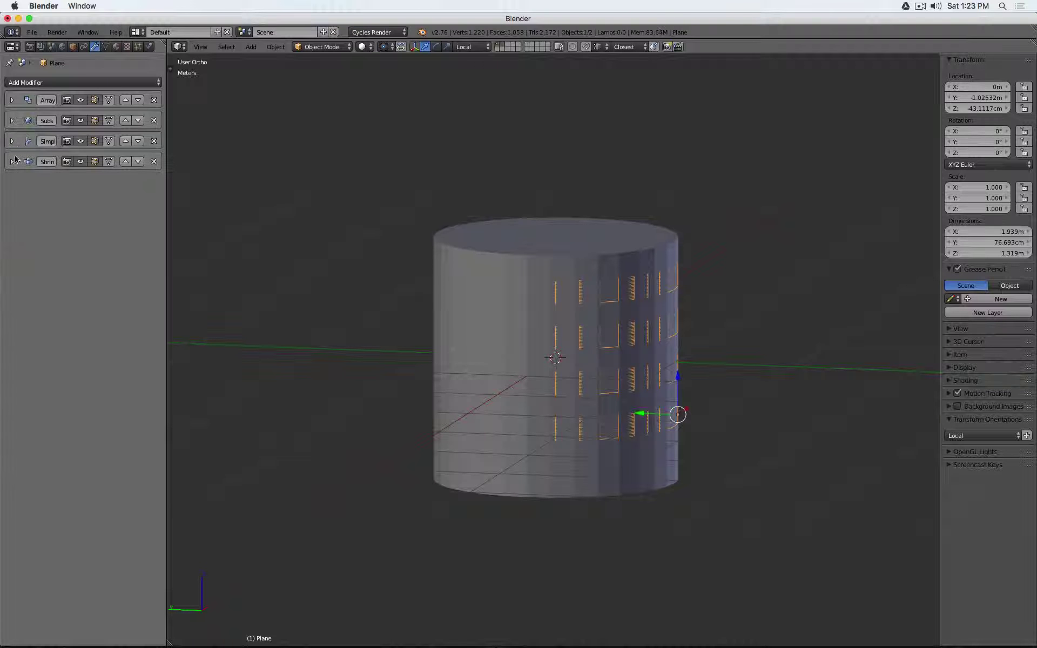
pyautogui.click(78, 83)
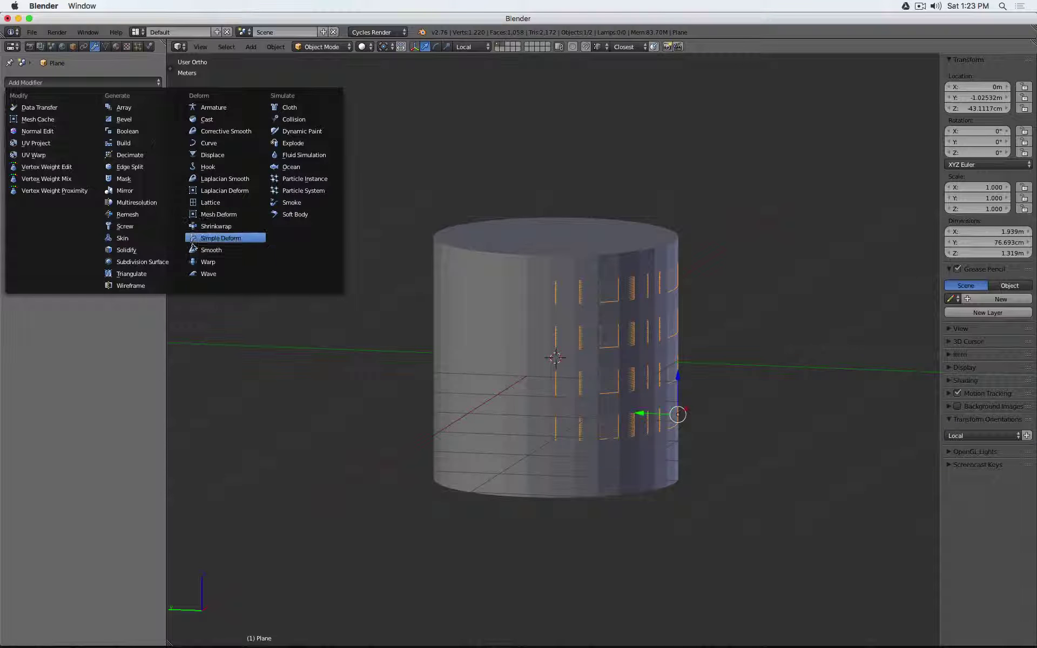
pyautogui.click(137, 252)
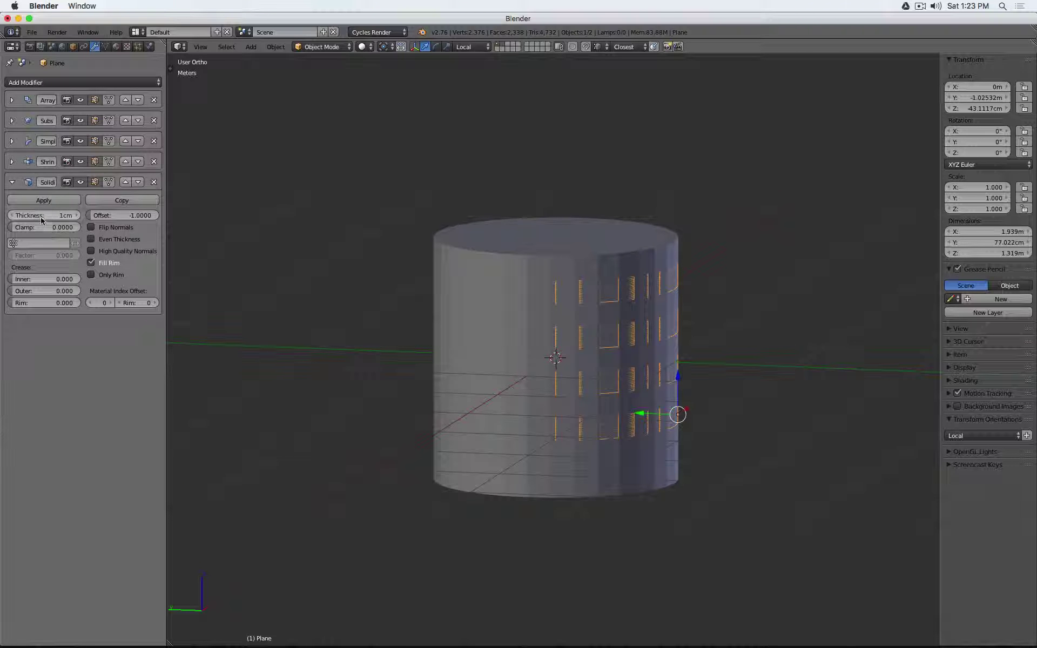
pyautogui.moveTo(122, 217); pyautogui.dragTo(189, 217)
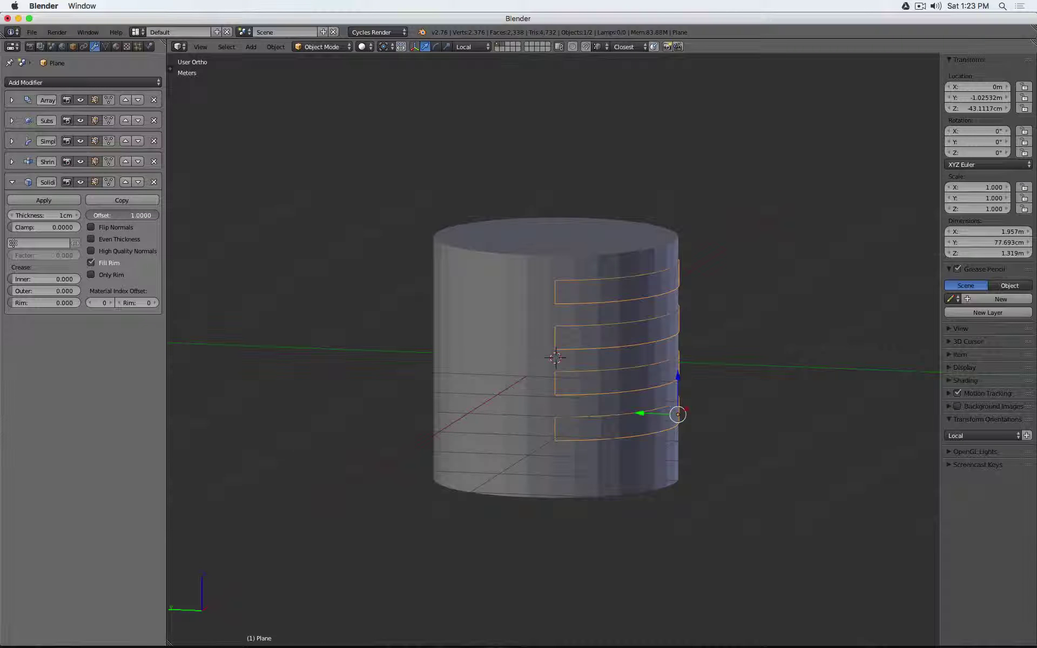
pyautogui.click(108, 239)
pyautogui.click(107, 251)
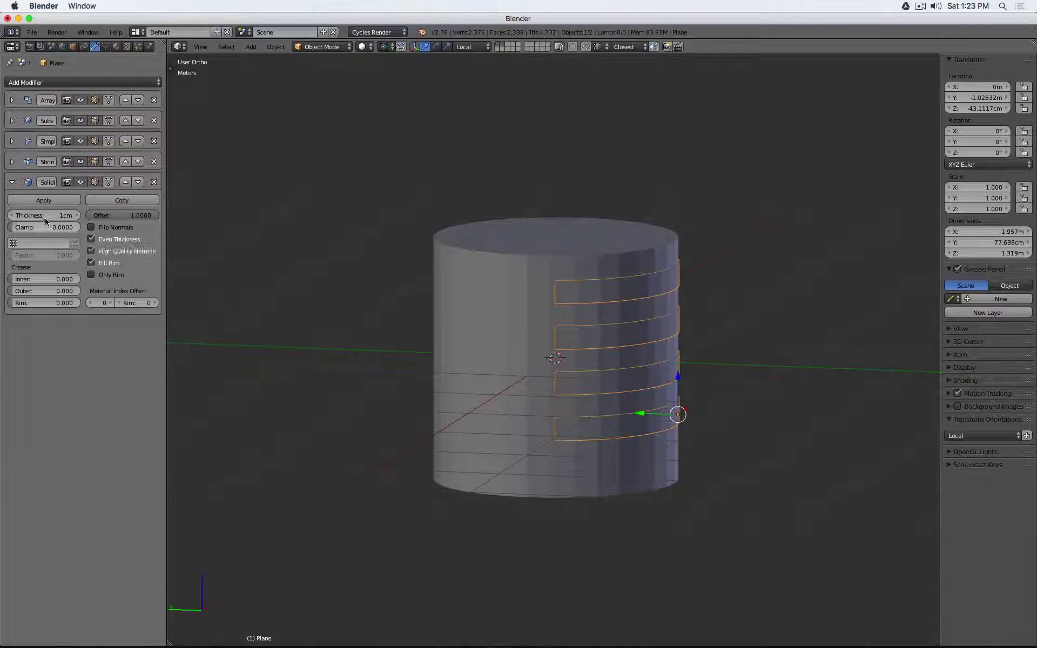
# Set the Solidify thickness to 5 cm and check the raised strips from the cylinder's side
pyautogui.doubleClick(41, 214)
pyautogui.write('5')
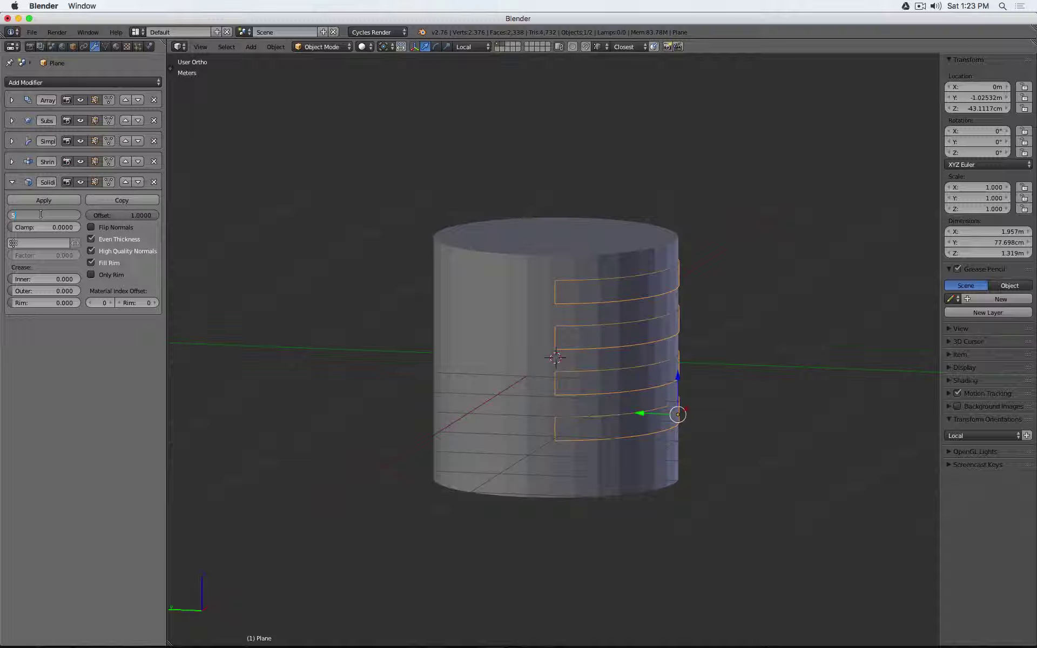
pyautogui.press('Return')
pyautogui.moveTo(453, 260); pyautogui.dragTo(377, 280, button='middle')
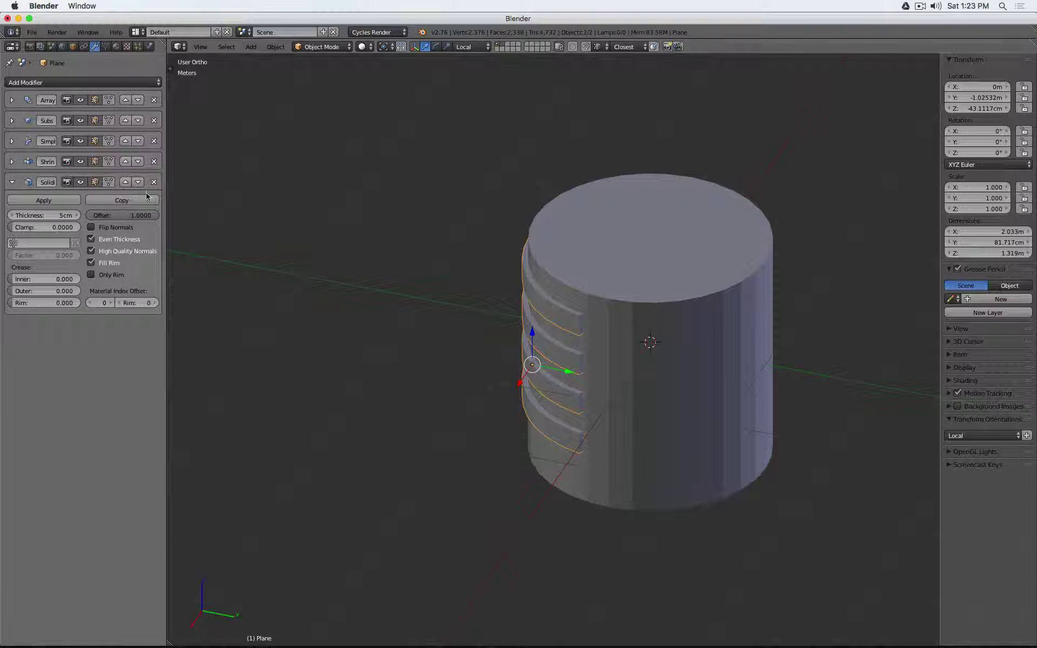
pyautogui.click(11, 183)
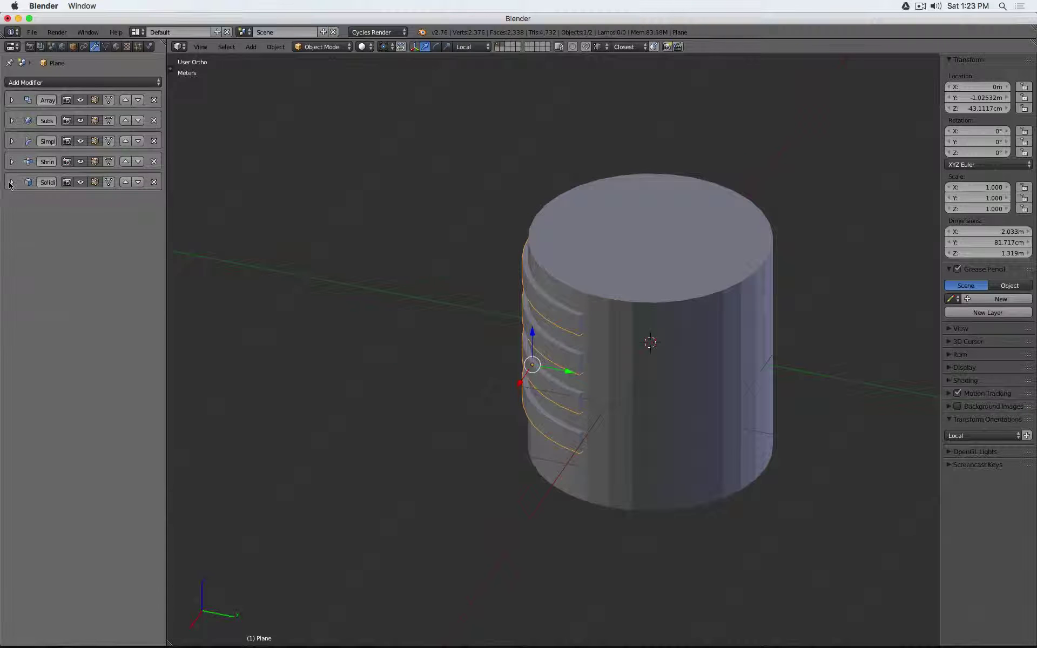
# Try Solidify above Shrinkwrap, compare the strips with these modifiers' viewport display toggled, and restore Solidify below Shrinkwrap
pyautogui.click(125, 182)
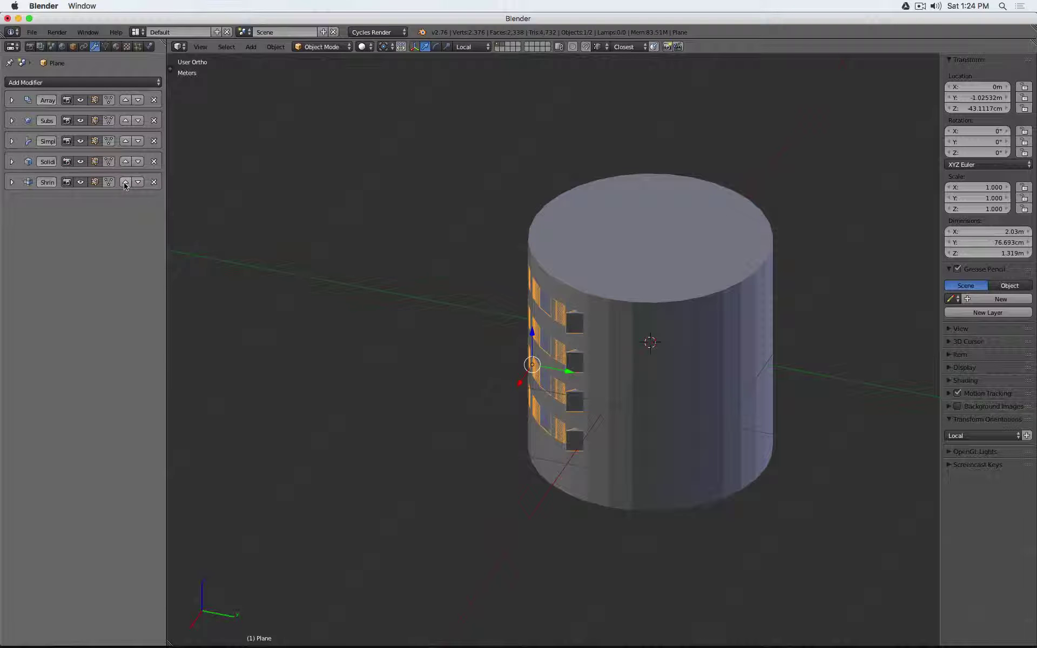
pyautogui.click(80, 182)
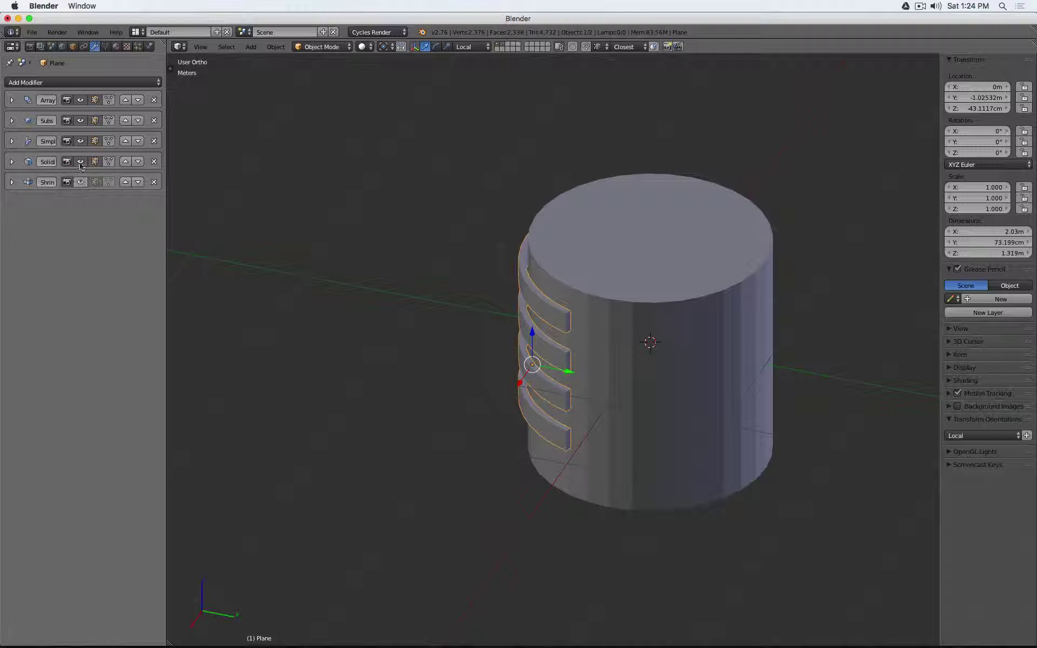
pyautogui.click(80, 161)
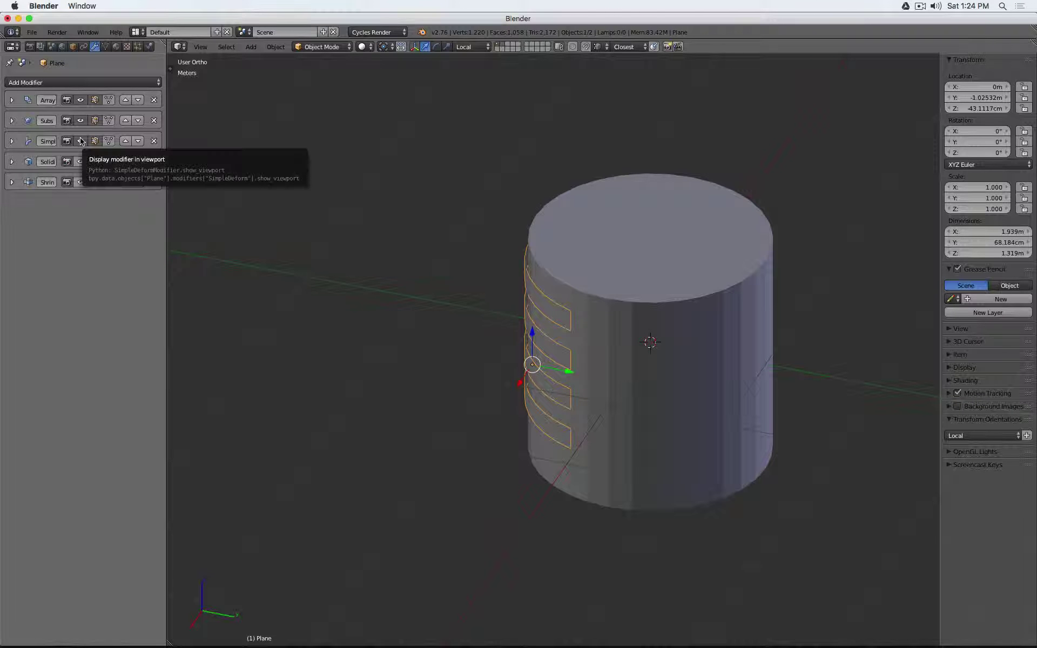
pyautogui.click(80, 162)
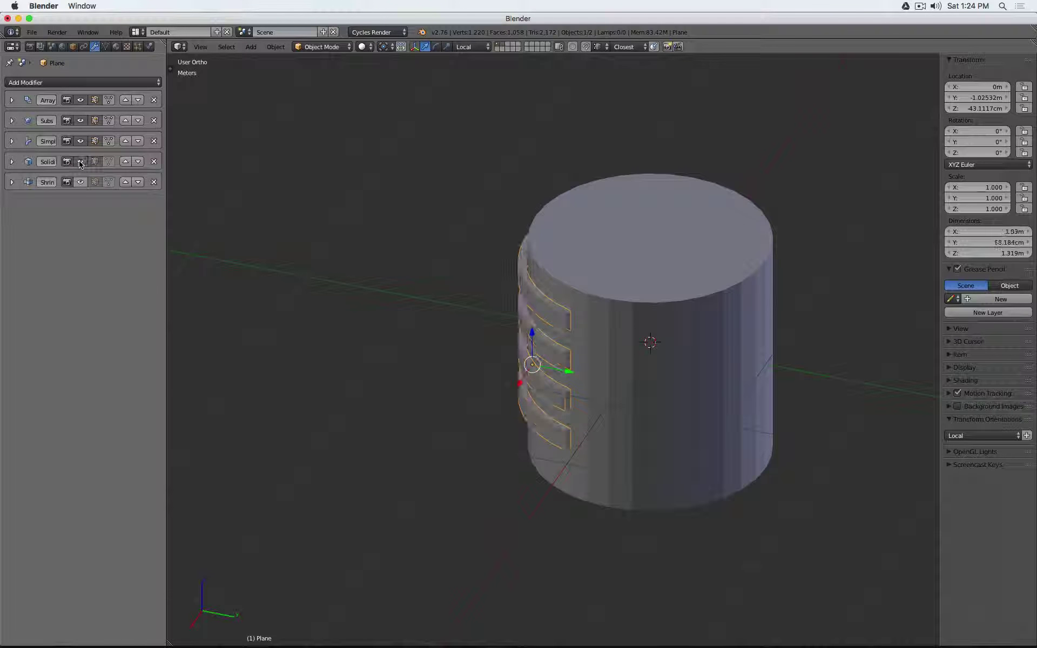
pyautogui.click(80, 181)
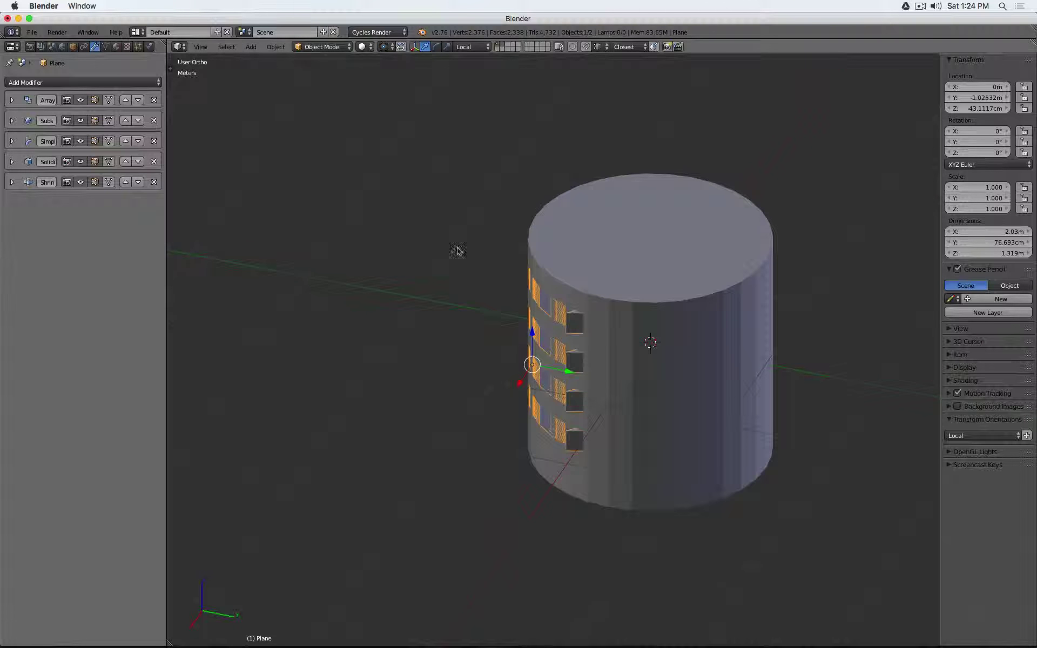
pyautogui.moveTo(456, 248); pyautogui.dragTo(613, 296, button='middle')
pyautogui.press('z')
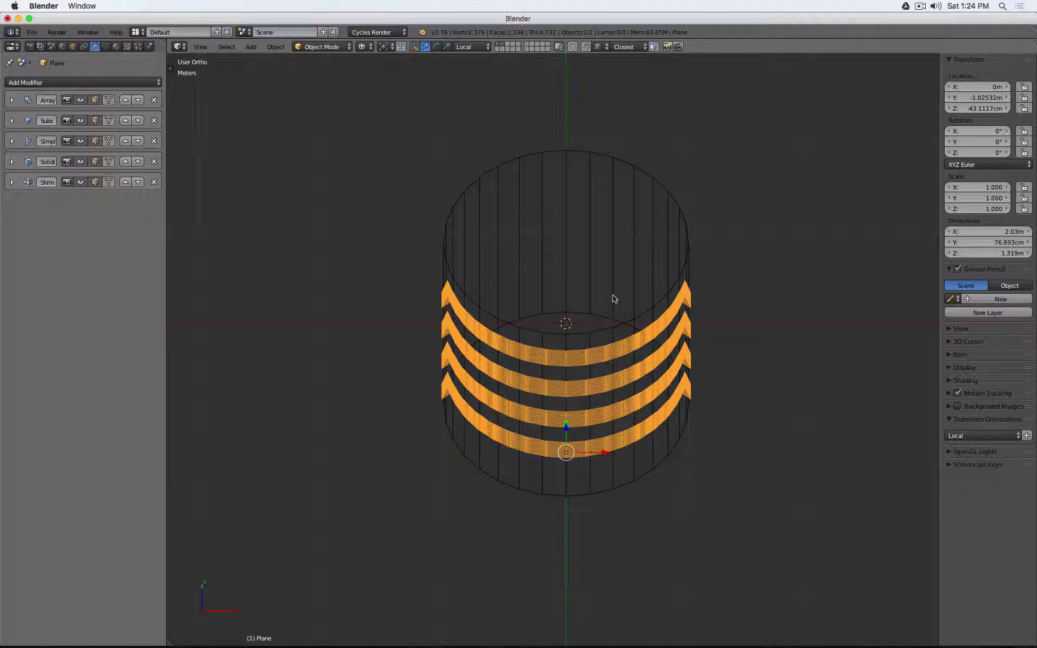
pyautogui.click(138, 162)
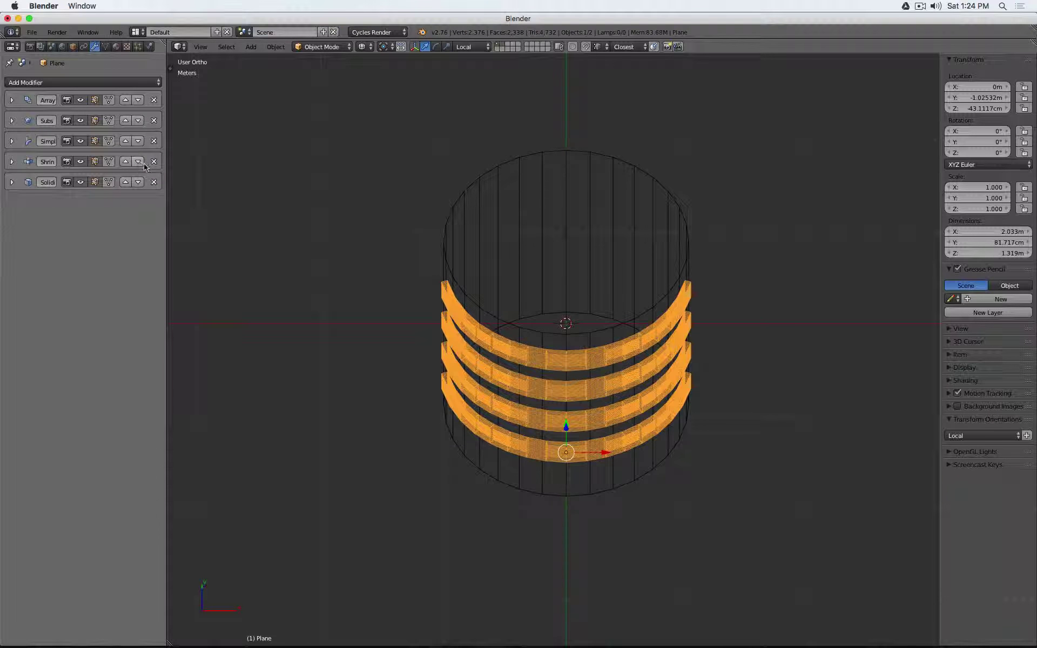
# Split the original plane into two equal faces with a centred vertical loop cut
pyautogui.press('z')
pyautogui.moveTo(708, 298); pyautogui.dragTo(486, 314, button='middle')
pyautogui.press('Tab')
pyautogui.press('z')
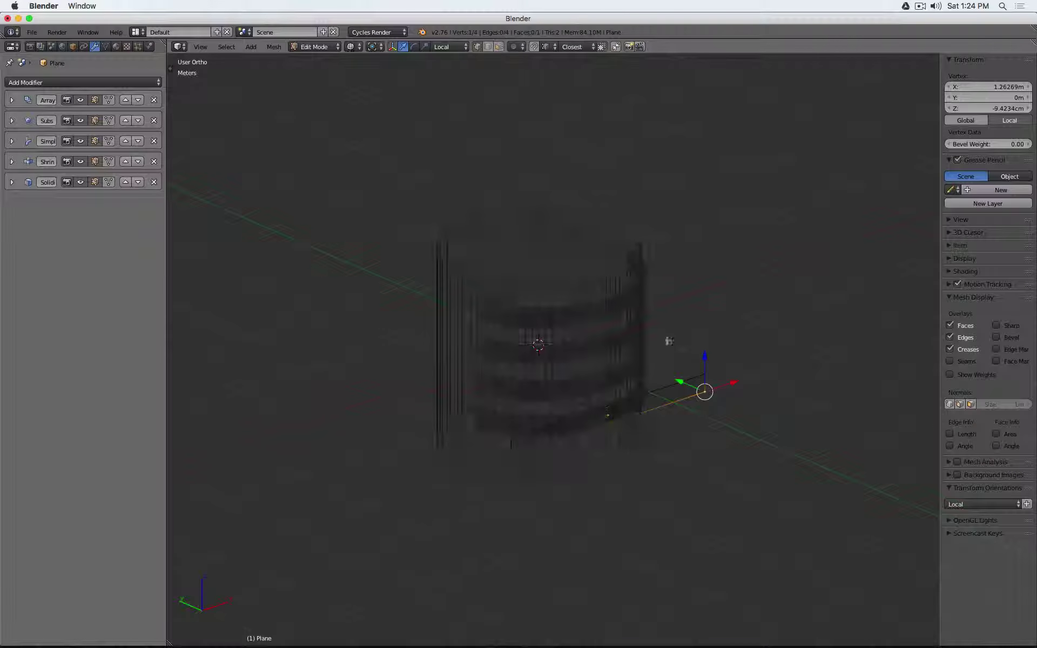
pyautogui.hotkey('ctrl', 'r')
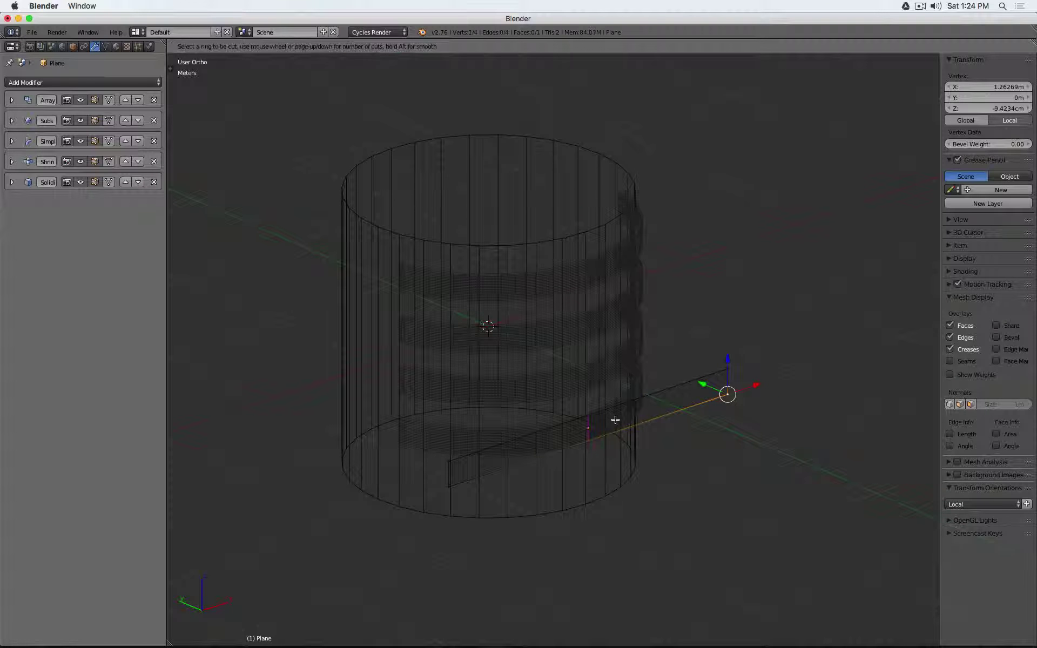
pyautogui.doubleClick(615, 420)
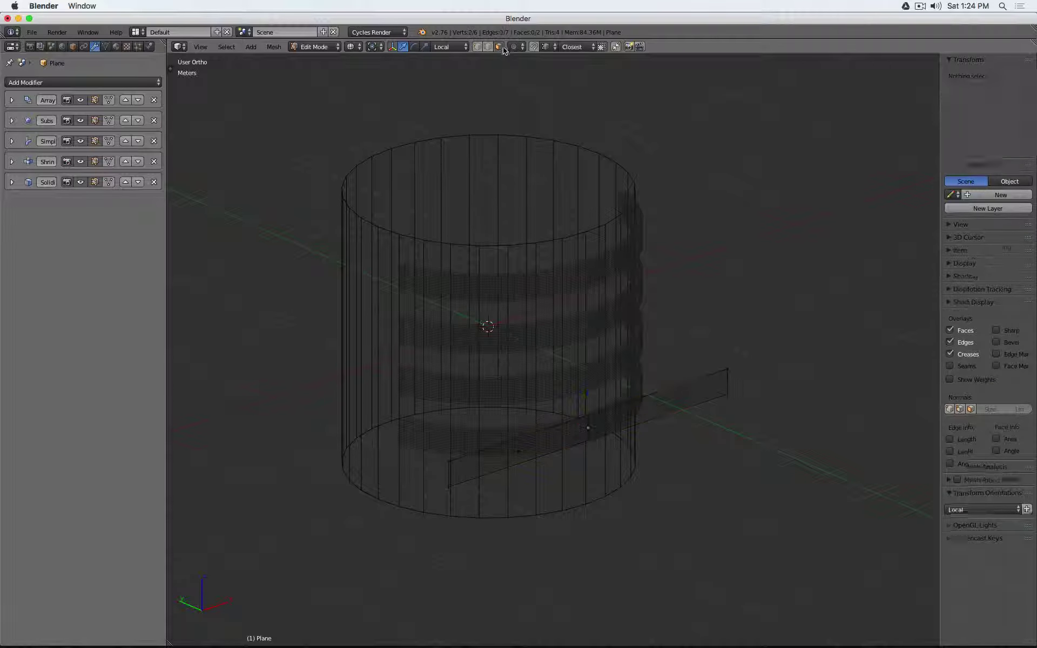
# Display the plane's face normals and flip the normal of the half on the positive X side
pyautogui.rightClick(658, 403)
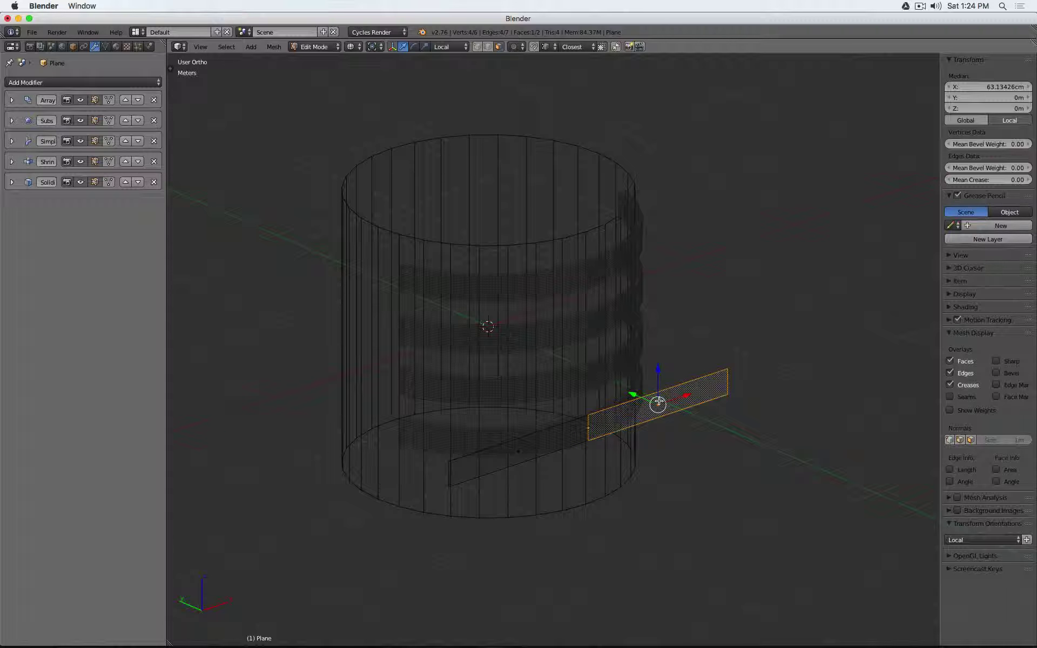
pyautogui.click(961, 440)
pyautogui.moveTo(723, 410); pyautogui.dragTo(713, 396, button='middle')
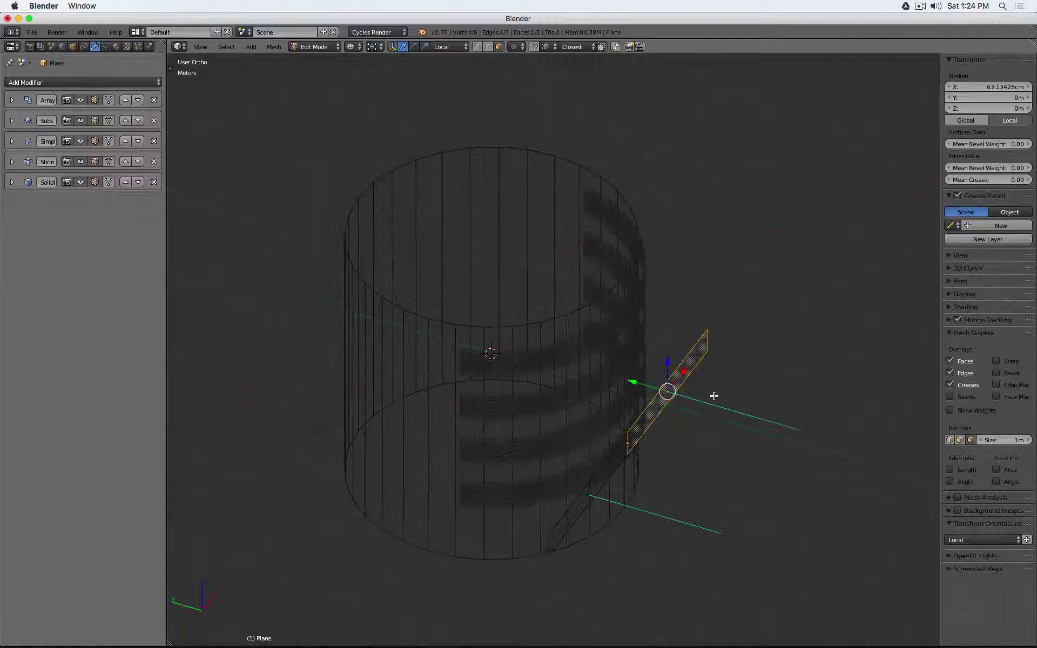
pyautogui.press('space')
pyautogui.press('Return')
pyautogui.press('Tab')
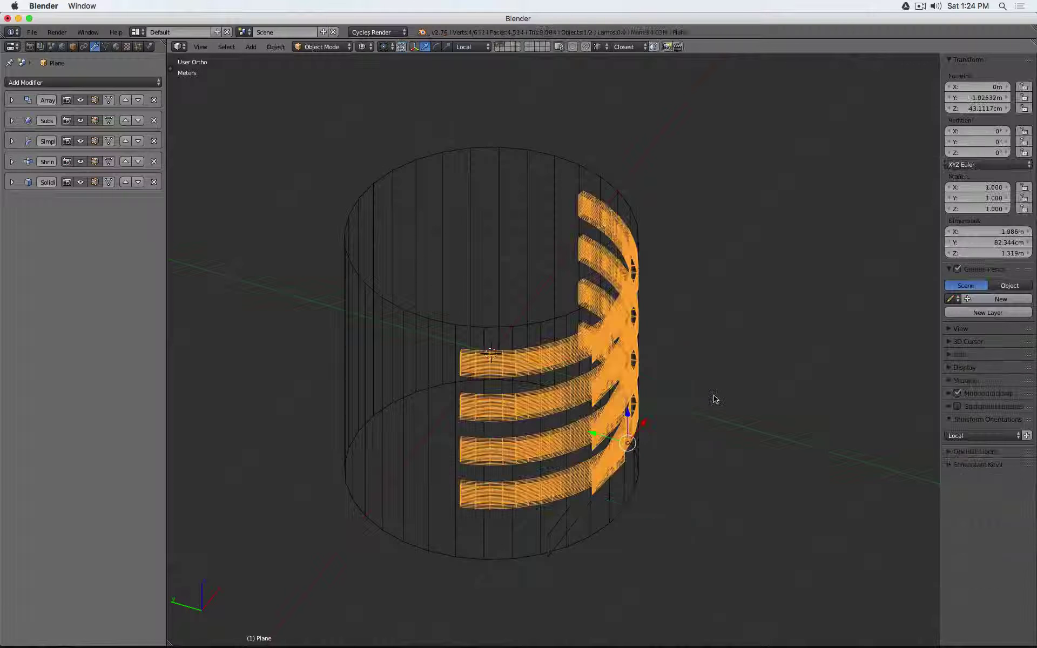
# Hide the cylinder to inspect the shaded strips with mixed normals, and reselect the plane
pyautogui.press('z')
pyautogui.moveTo(765, 359)
pyautogui.mouseDown(button='middle')
pyautogui.moveTo(608, 359)
pyautogui.moveTo(565, 232)
pyautogui.moveTo(579, 300)
pyautogui.moveTo(586, 139)
pyautogui.moveTo(574, 264)
pyautogui.mouseUp(button='middle')
pyautogui.rightClick(562, 172)
pyautogui.press('h')
pyautogui.rightClick(549, 261)
# Make the normals of both plane faces consistent and check the strips in Object Mode
pyautogui.press('Tab')
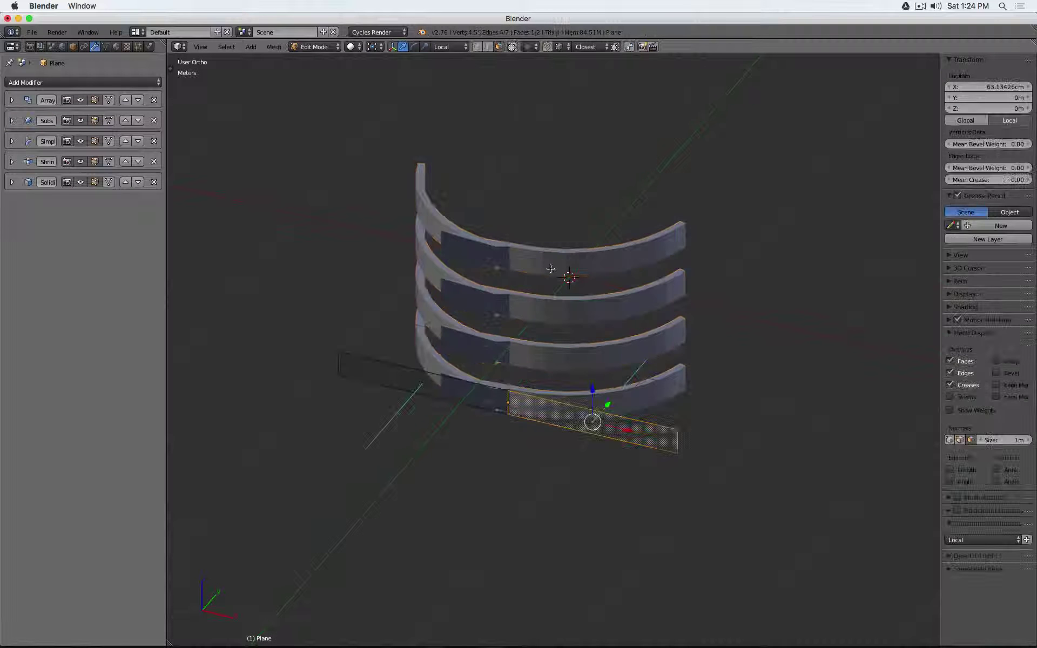
pyautogui.press('a')
pyautogui.press('a')
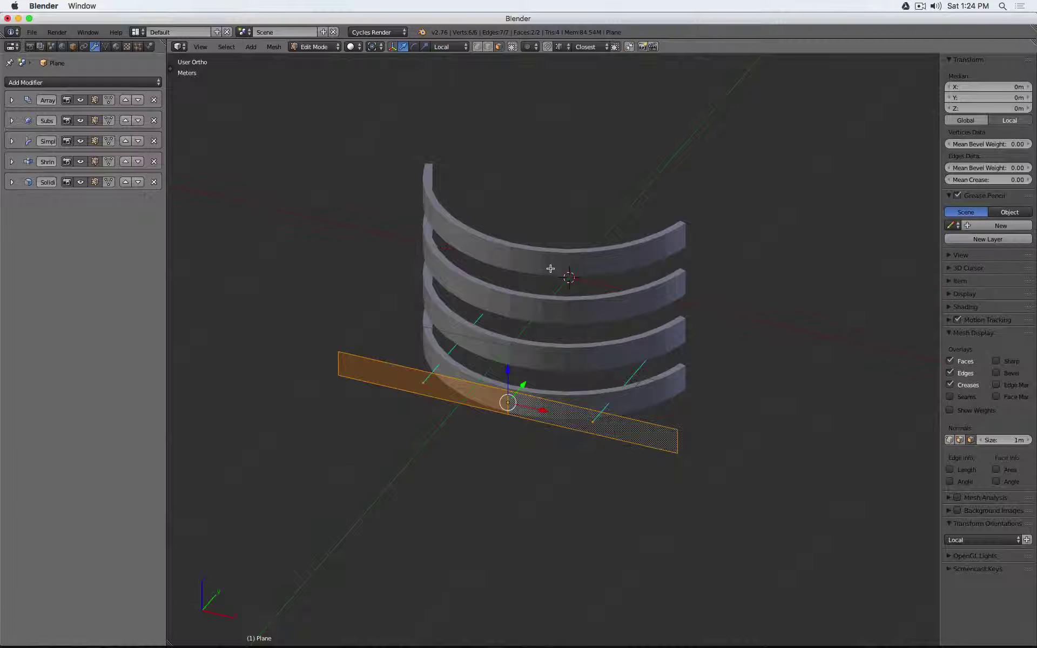
pyautogui.press('Tab')
pyautogui.moveTo(550, 269); pyautogui.dragTo(519, 291, button='middle')
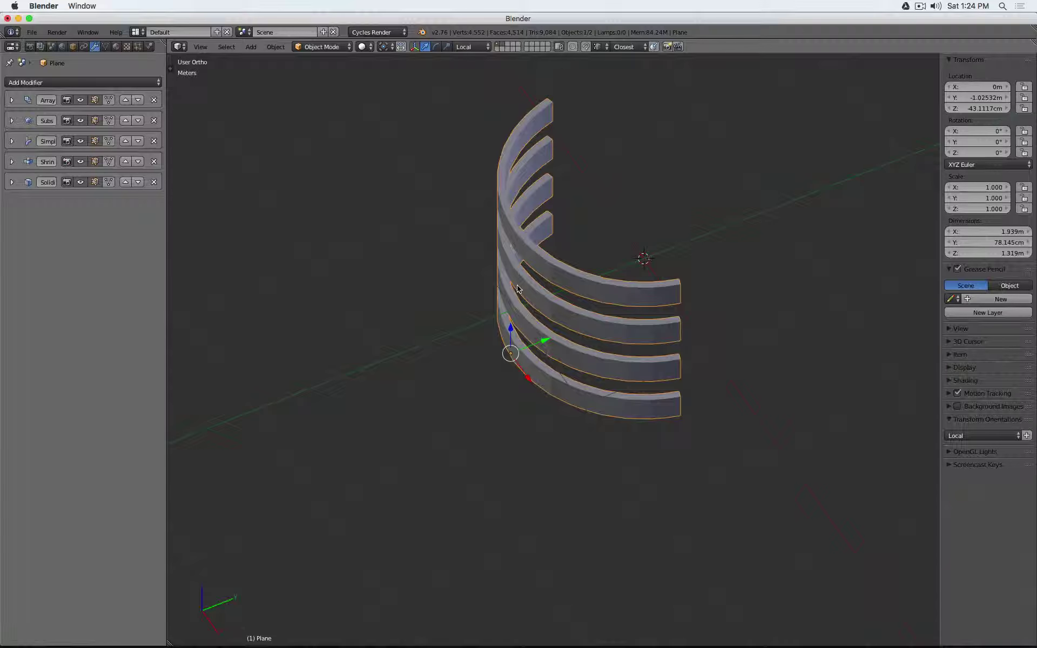
# Unhide the cylinder and set the Solidify offset to -1 so the strips thicken outward
pyautogui.hotkey('alt', 'b')
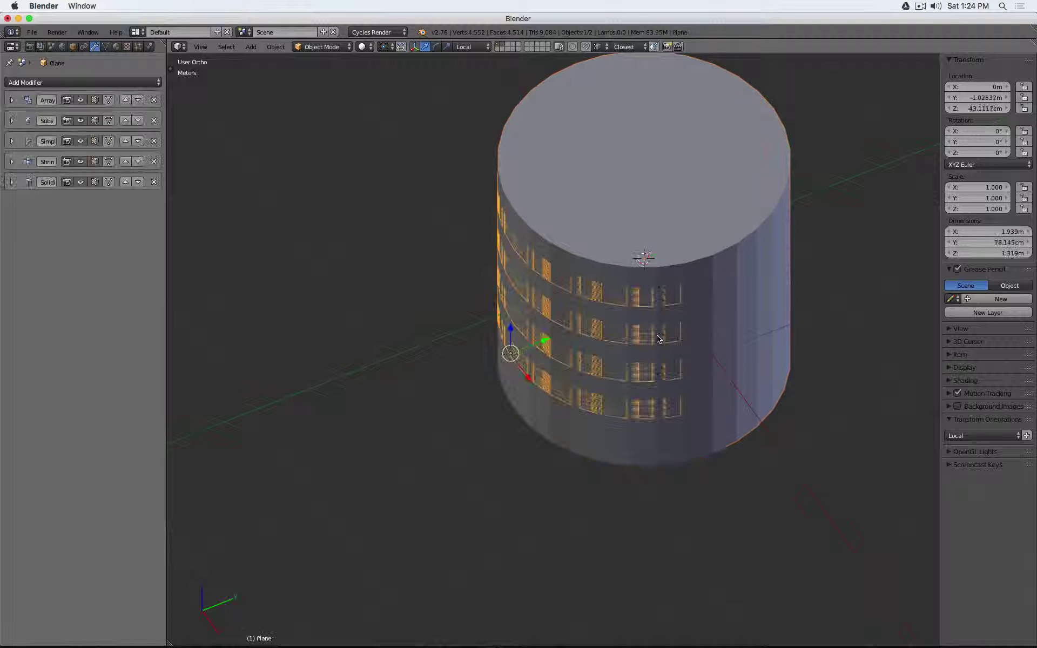
pyautogui.click(11, 182)
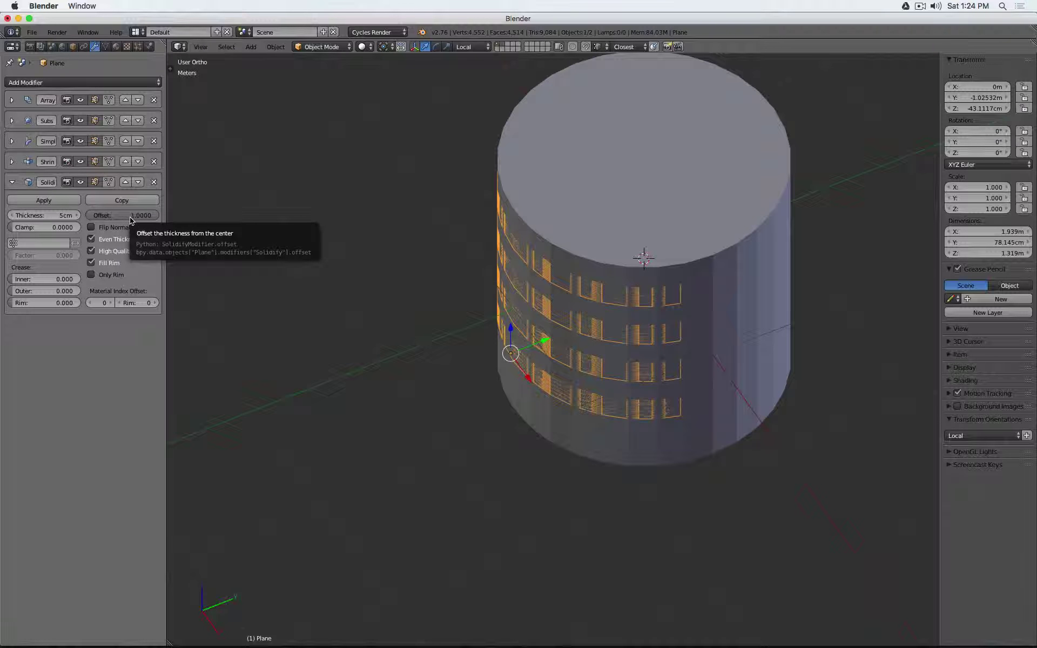
pyautogui.moveTo(131, 220); pyautogui.dragTo(83, 220)
pyautogui.moveTo(637, 365); pyautogui.dragTo(754, 332, button='middle')
pyautogui.scroll(-3, 435, 248)
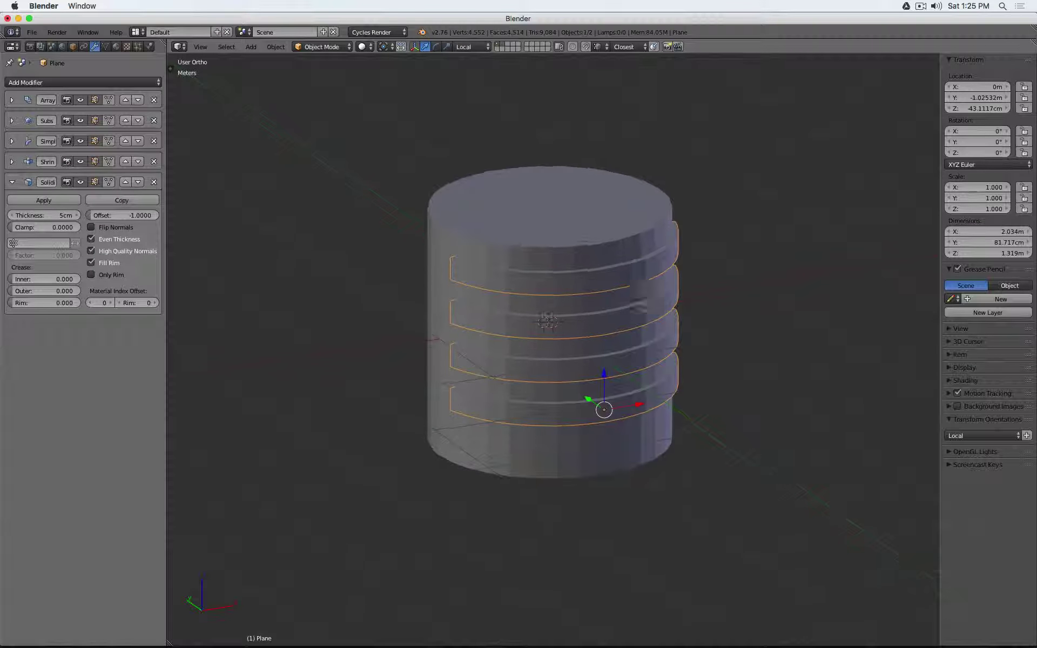
pyautogui.click(11, 182)
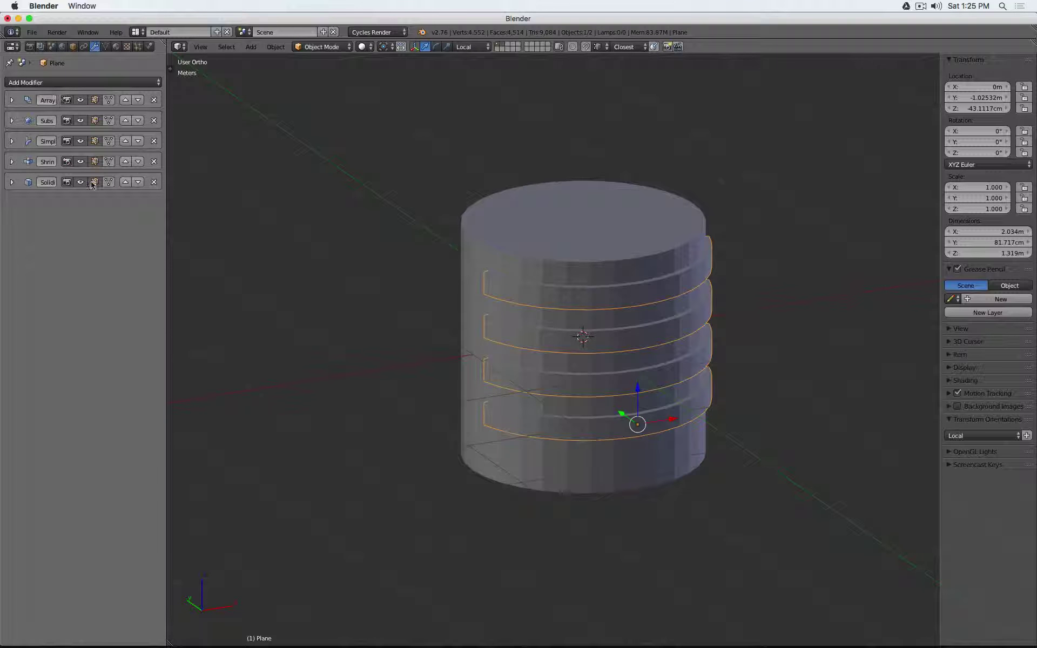
# Turn off viewport display of all modifiers below Array and re-enable Subdivision Surface, Simple Deform and Shrinkwrap one by one
pyautogui.moveTo(80, 182); pyautogui.dragTo(81, 120)
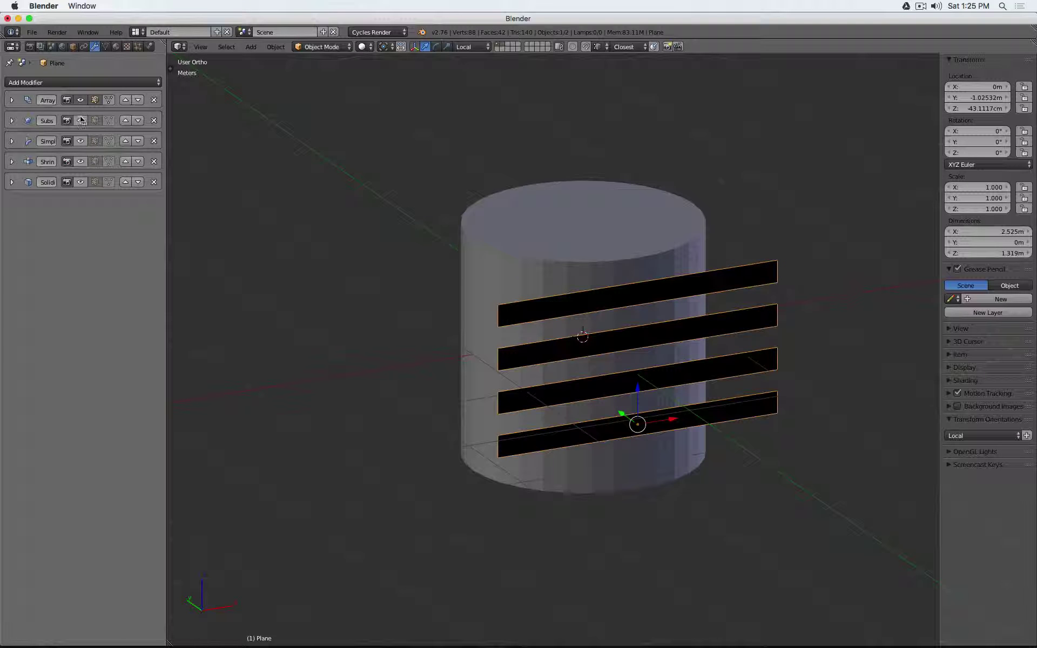
pyautogui.click(81, 119)
pyautogui.click(81, 141)
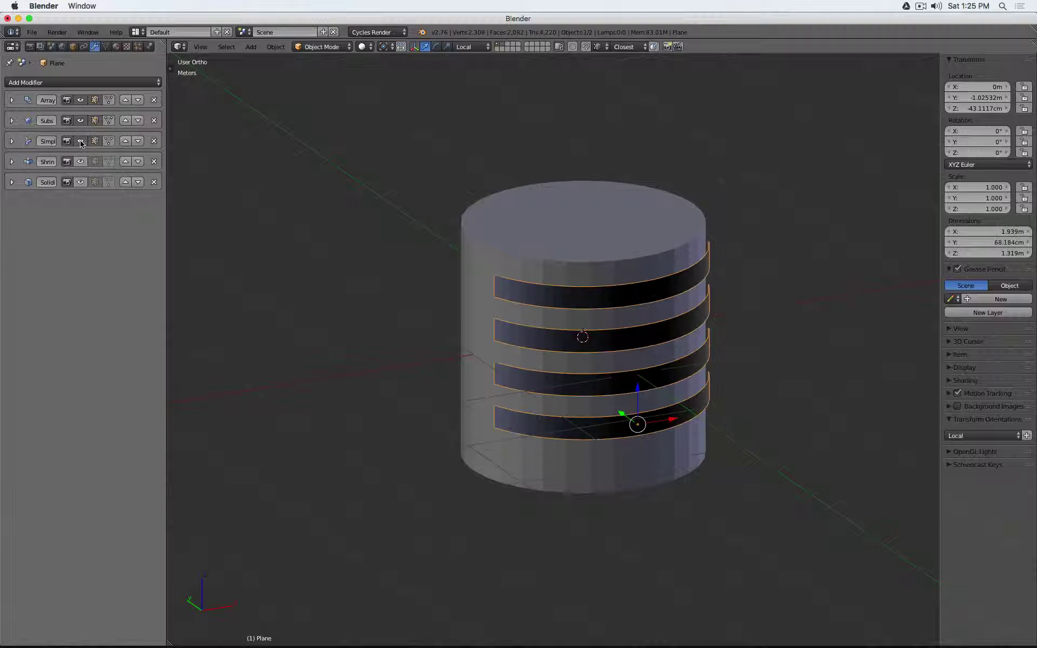
pyautogui.click(81, 161)
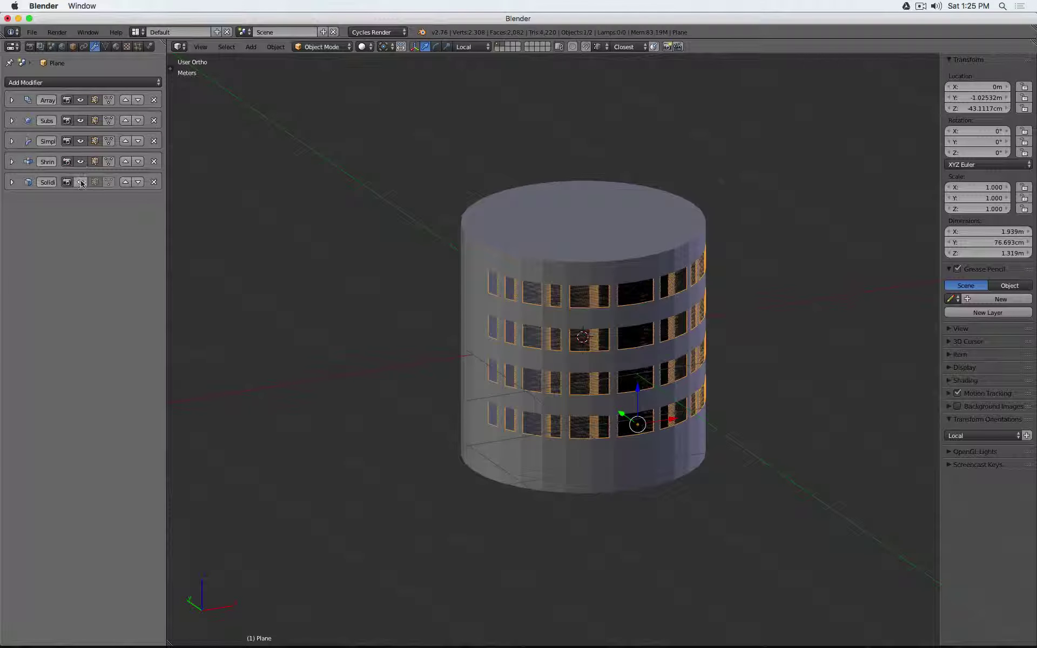